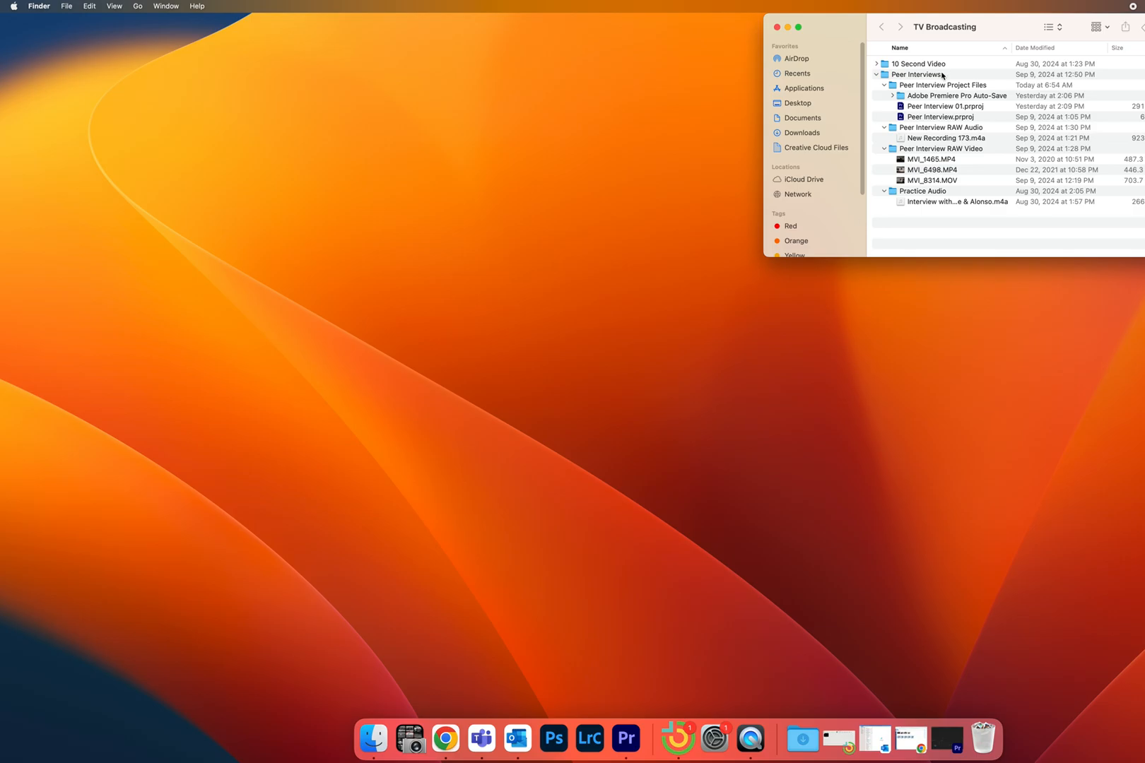
Step: Open the Peer Interview.prproj project from the Peer Interview Project Files folder in Premiere Pro
double_click(938, 116)
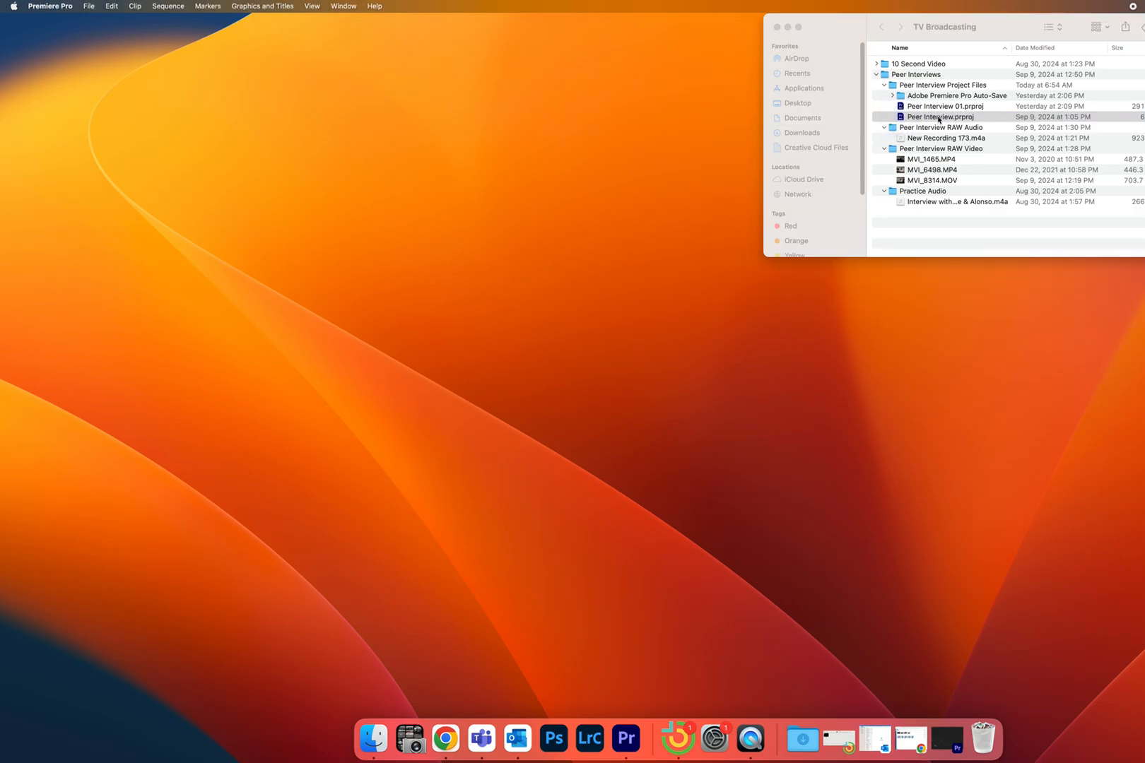
click(947, 739)
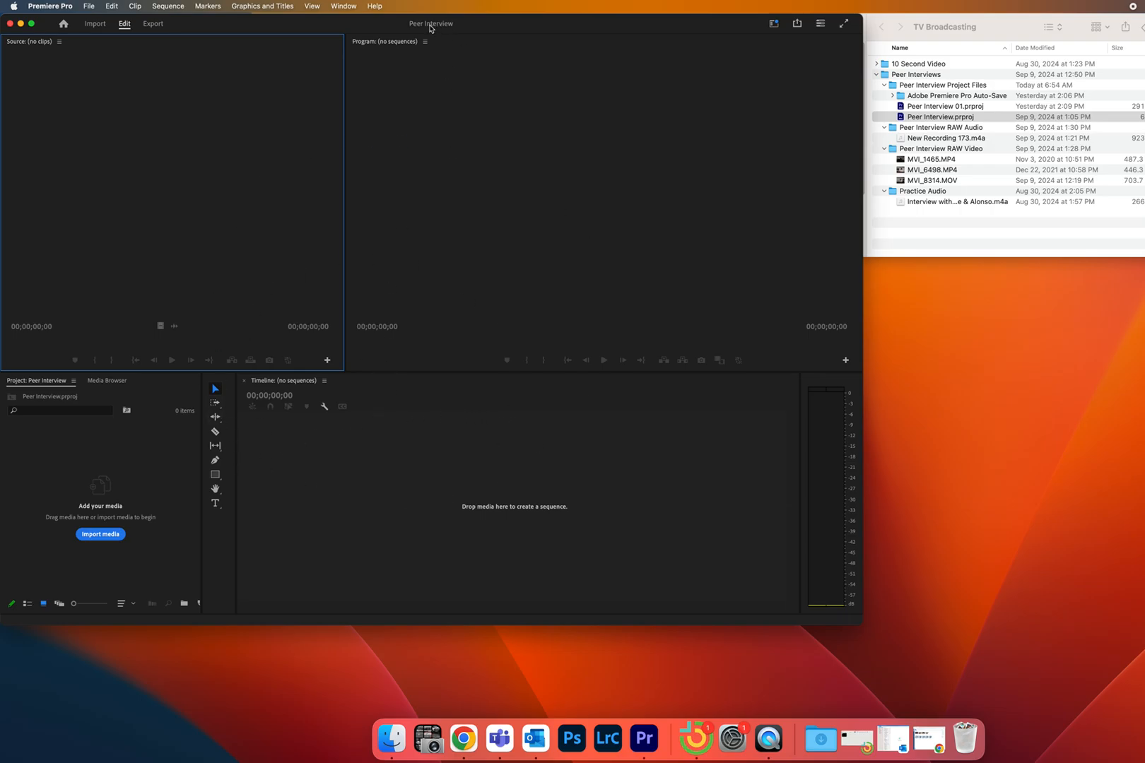
mouse_move(420, 27)
Step: Import MVI_1465.MP4, MVI_6498.MP4, MVI_8314.MOV and New Recording 173.m4a from the Finder folders into the Premiere Pro project
click(948, 163)
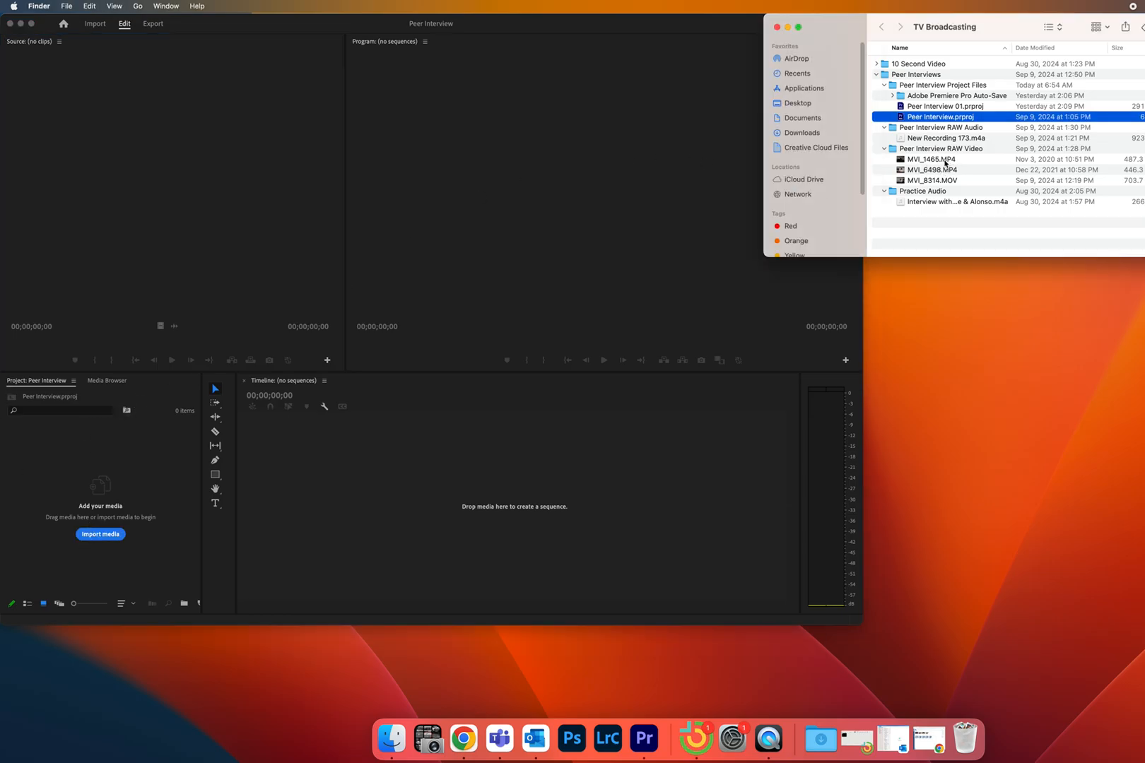
click(945, 161)
drag(945, 162, 88, 500)
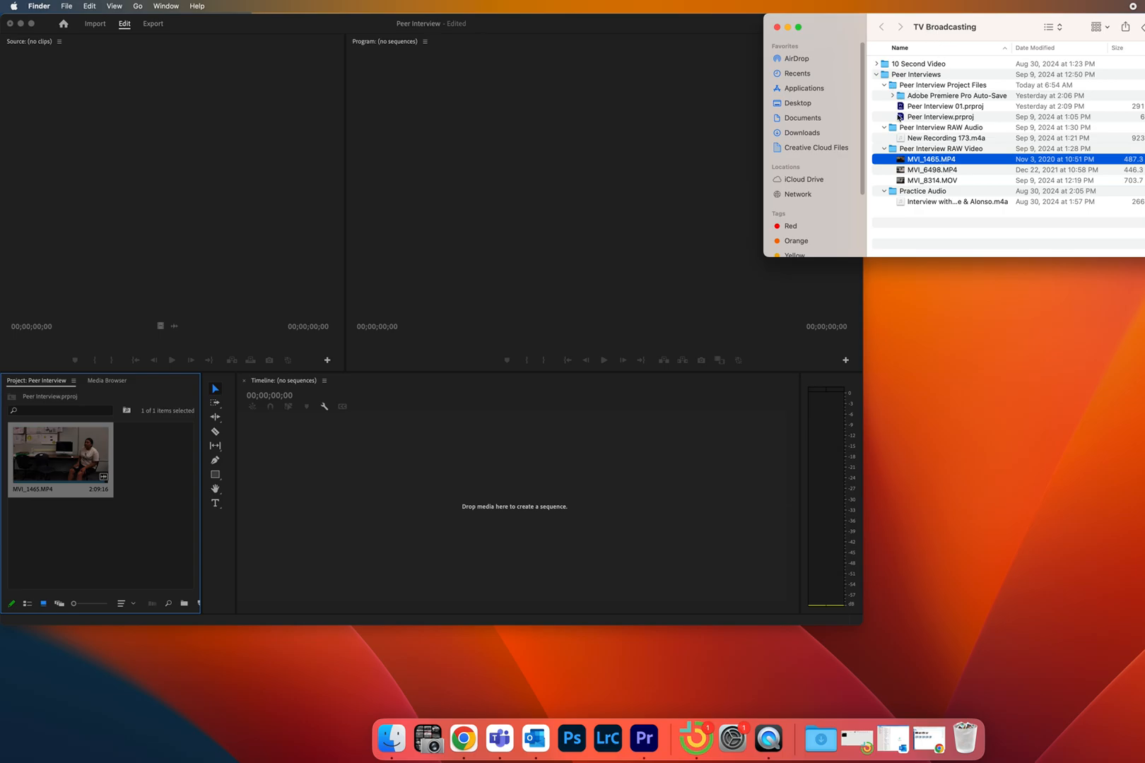
click(958, 181)
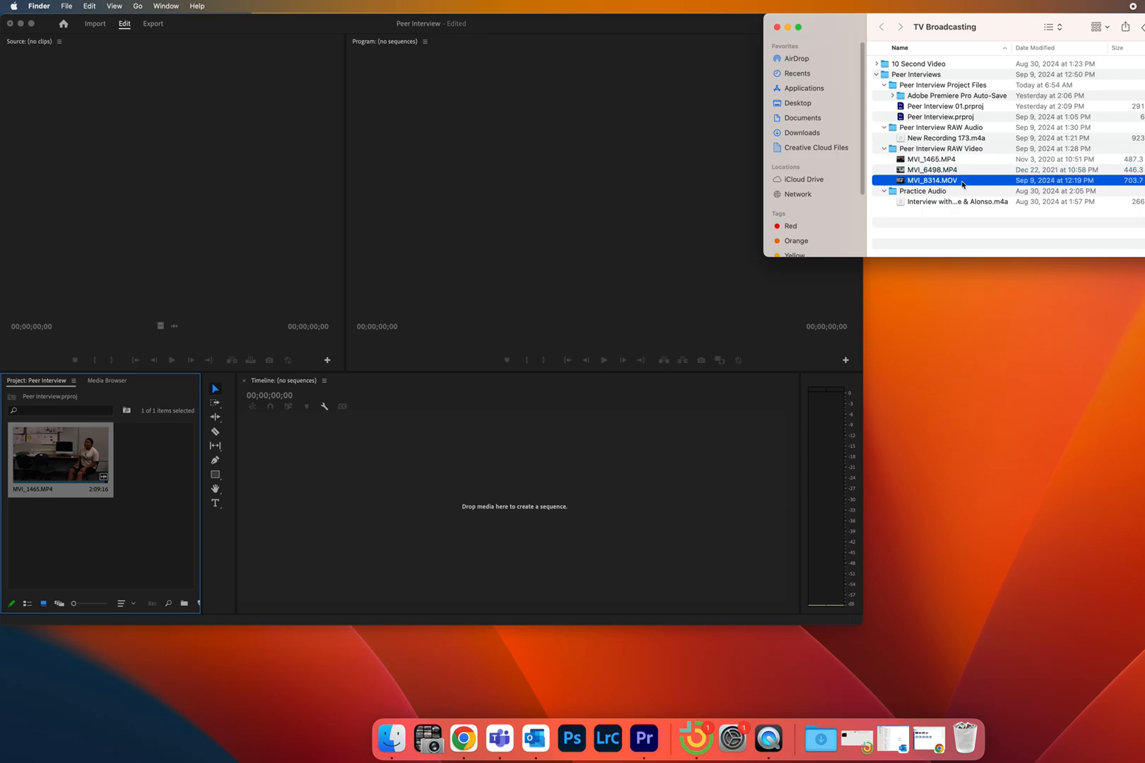
shift+click(967, 171)
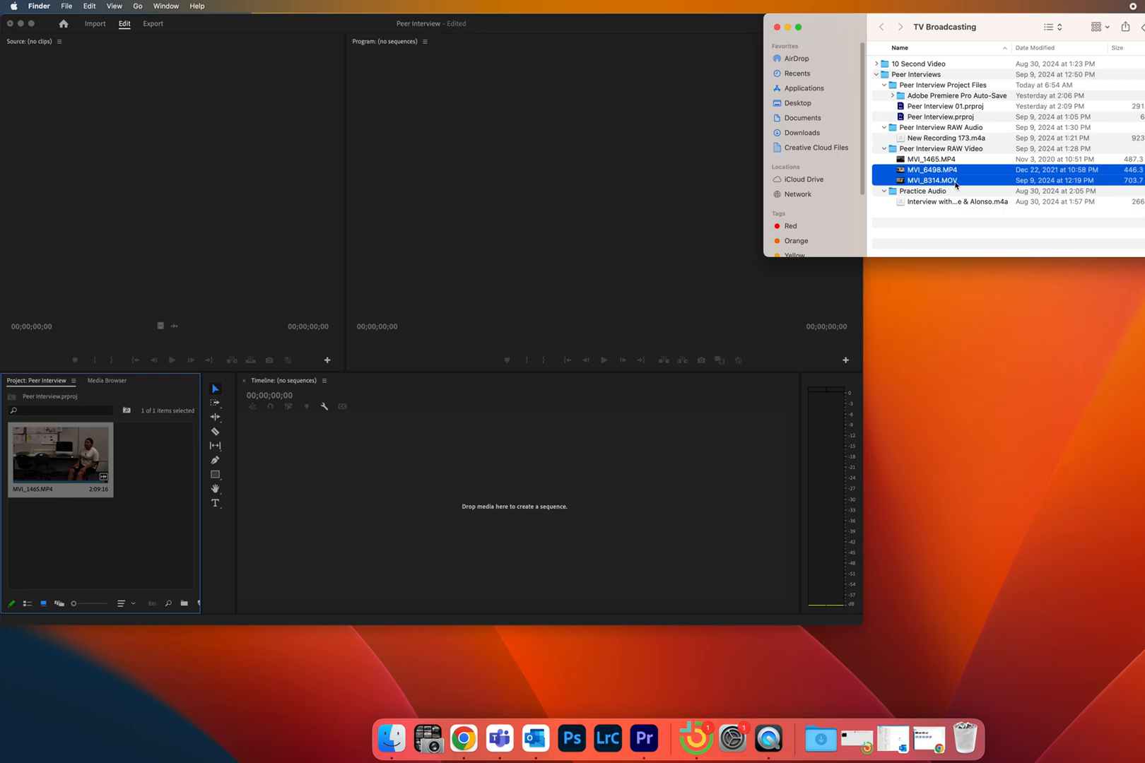
drag(928, 178, 49, 522)
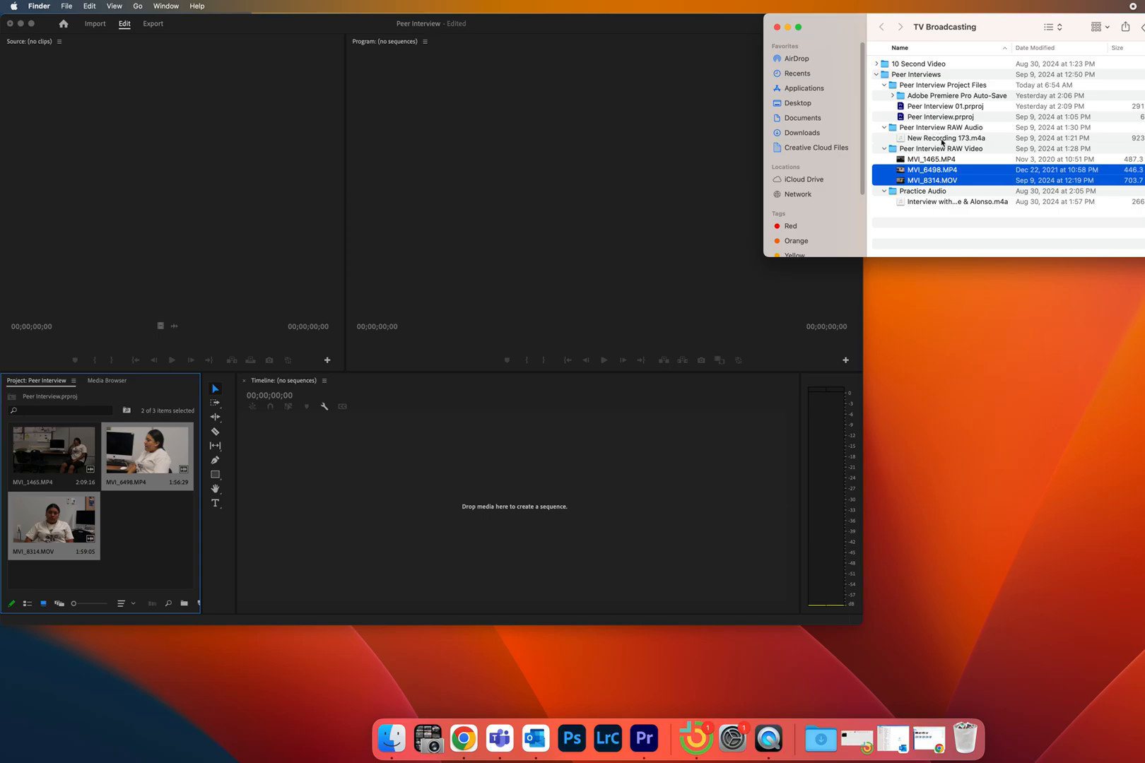
drag(943, 139, 146, 523)
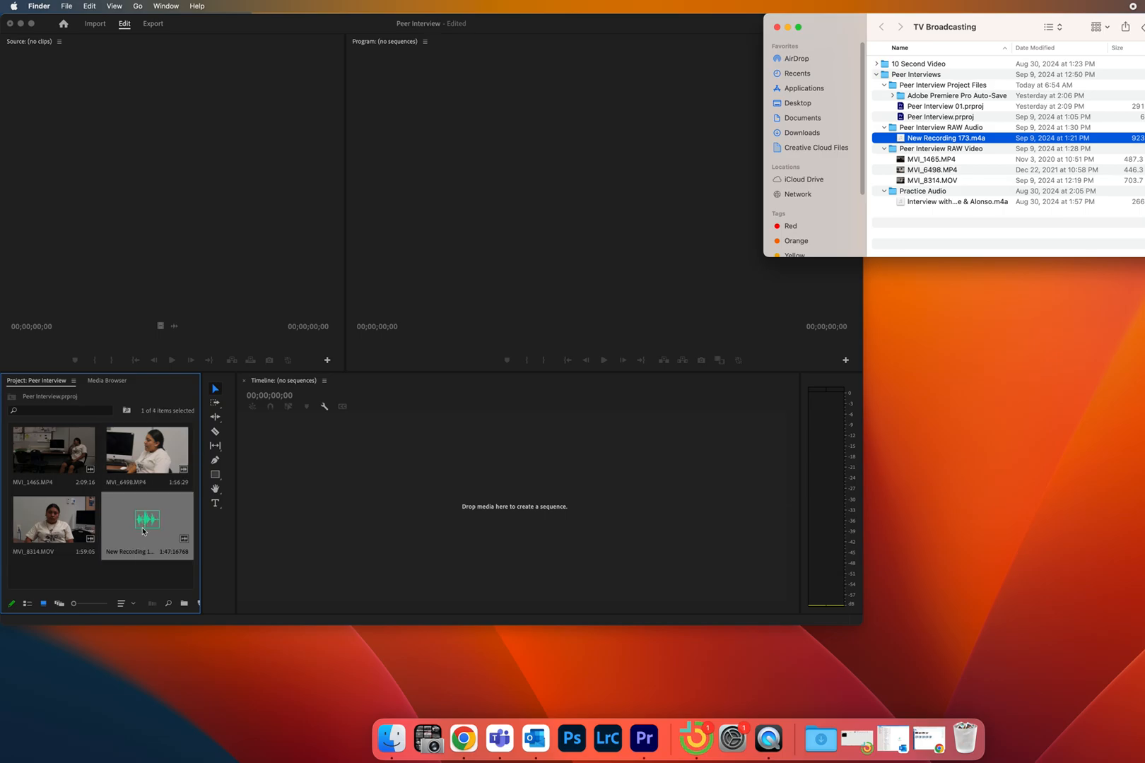
Step: Enlarge the Premiere Pro window to fill the screen and load MVI_1465.MP4 into the Source Monitor
click(498, 283)
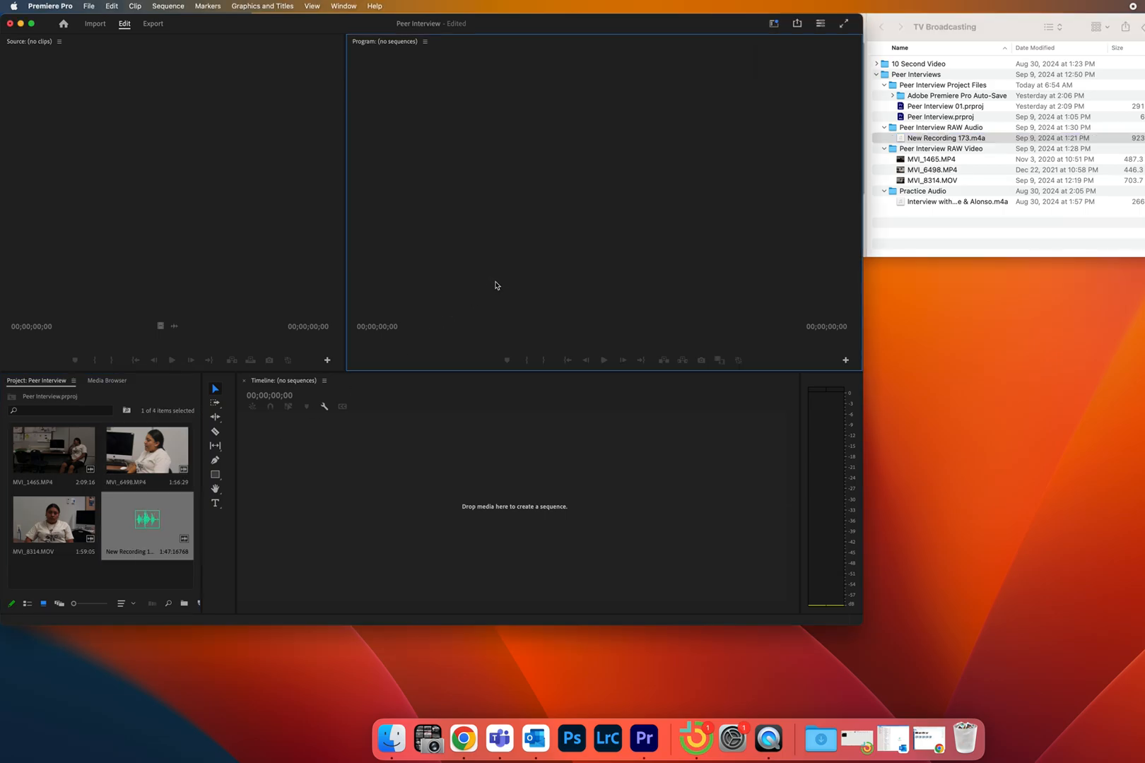
drag(862, 625, 1144, 736)
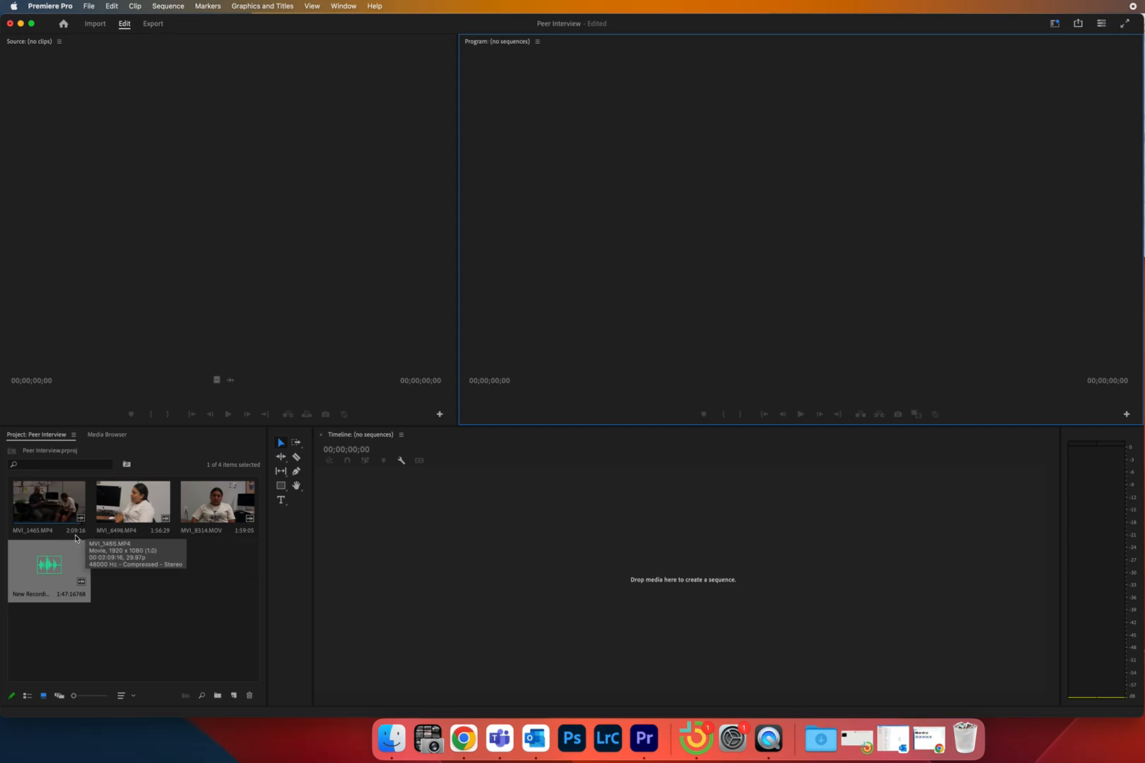
double_click(50, 505)
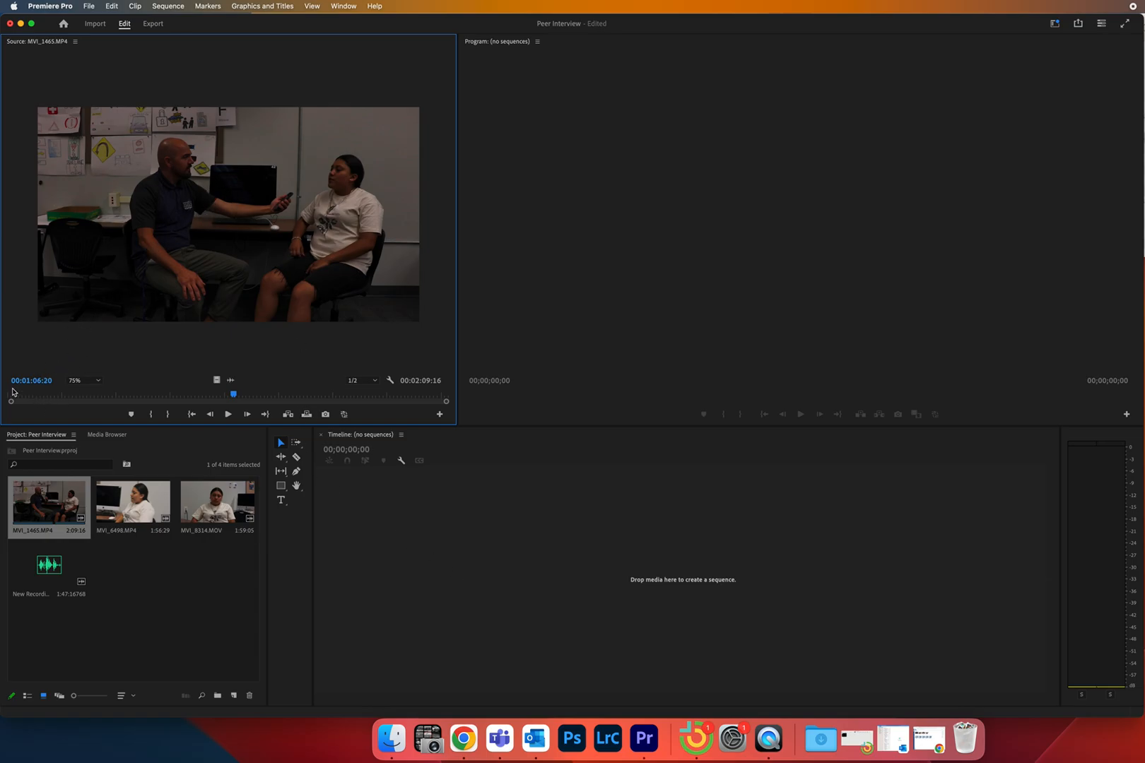
Step: Mark a trial In point at 00:00:00:06 and an Out point at 00:00:01:11 in MVI_1465.MP4
drag(234, 395, 2, 404)
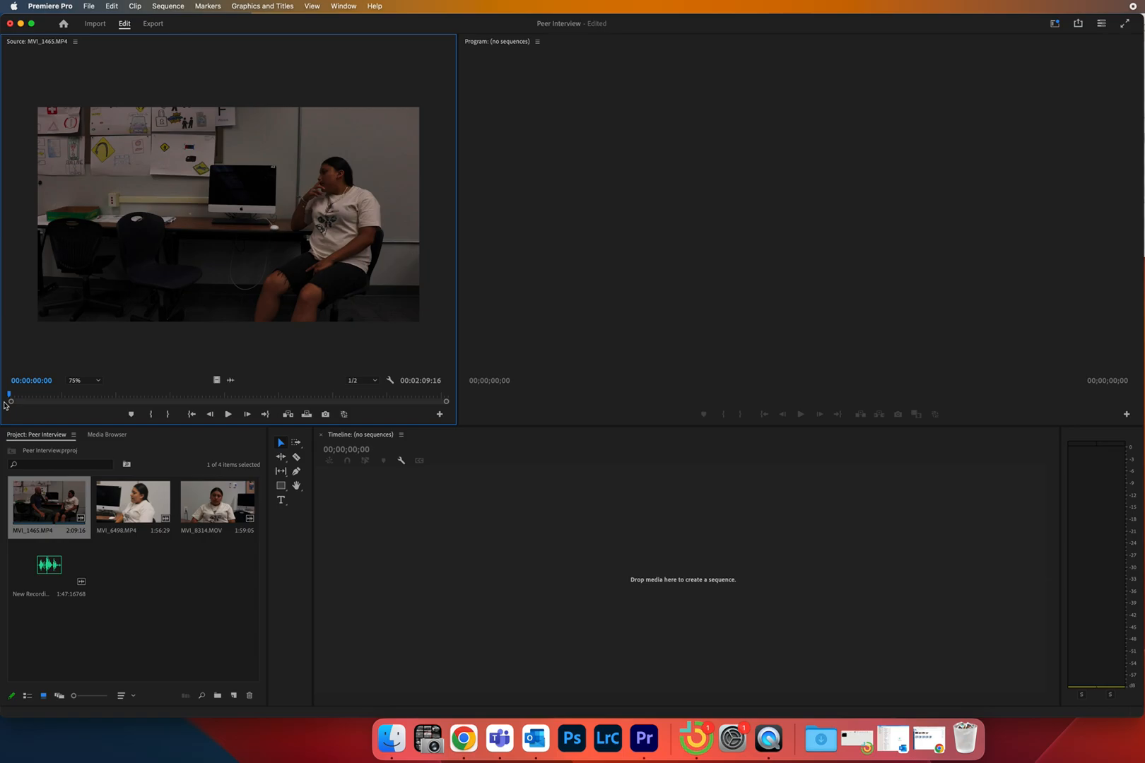
key(space)
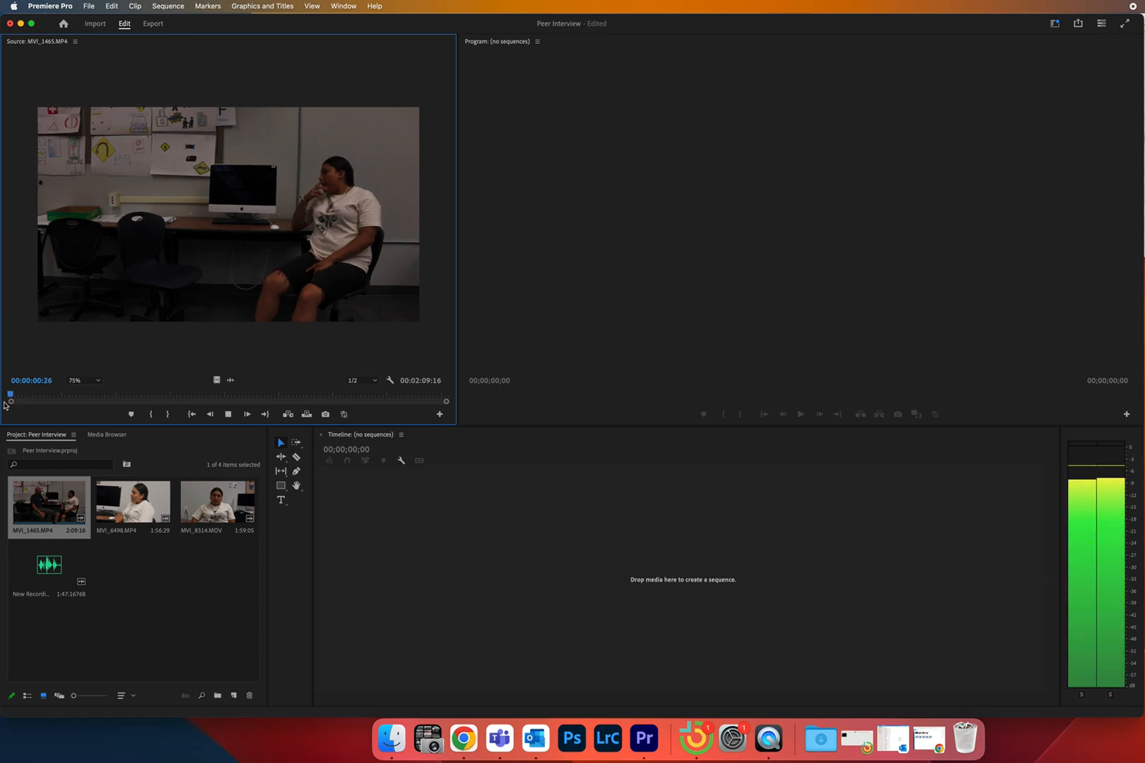
key(space)
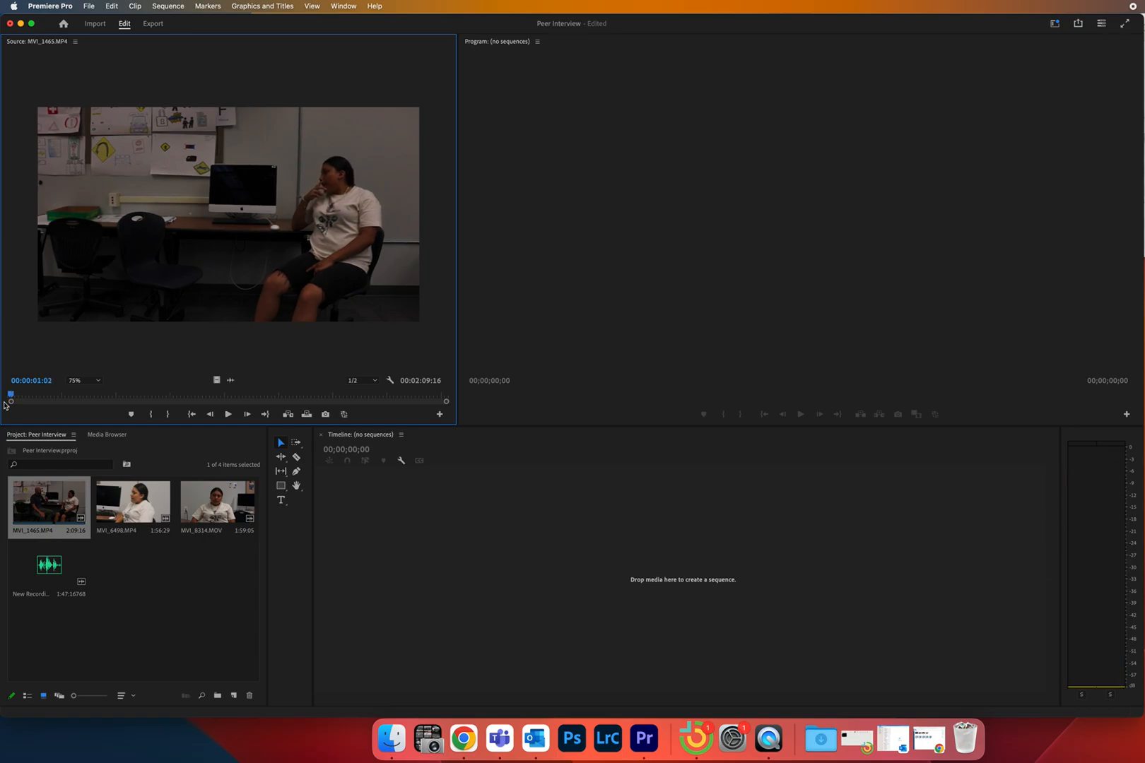
key(j)
key(k)
key(i)
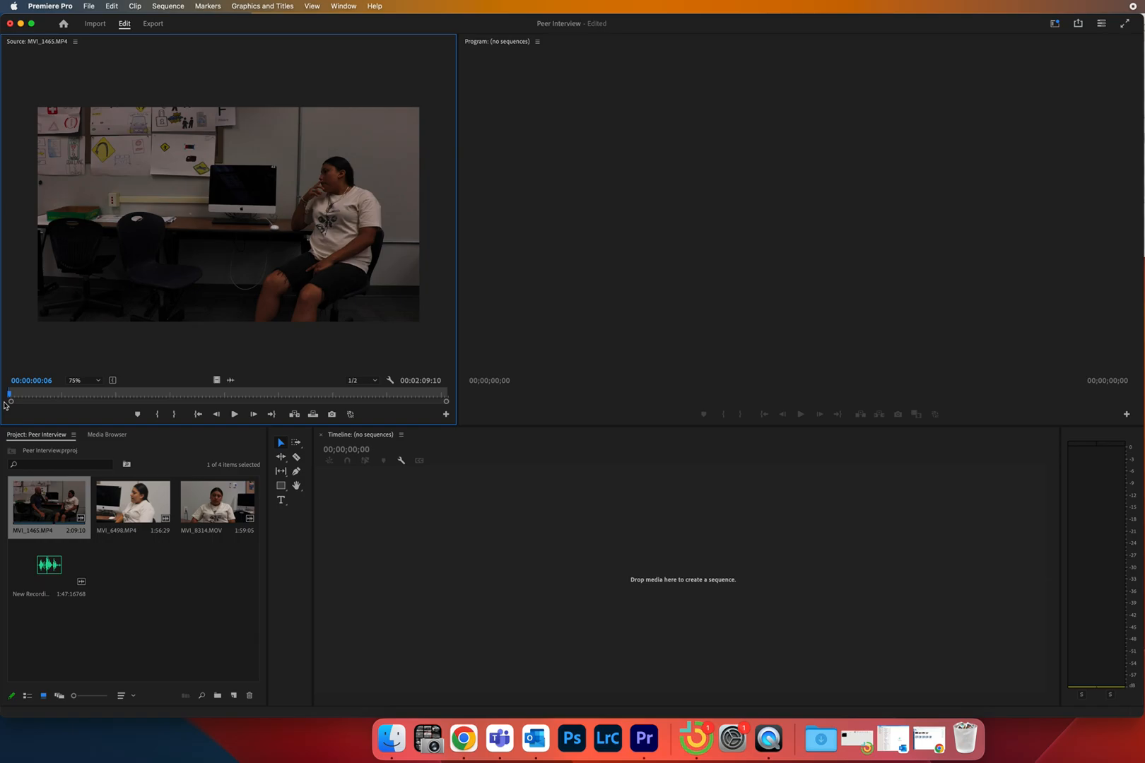
key(l)
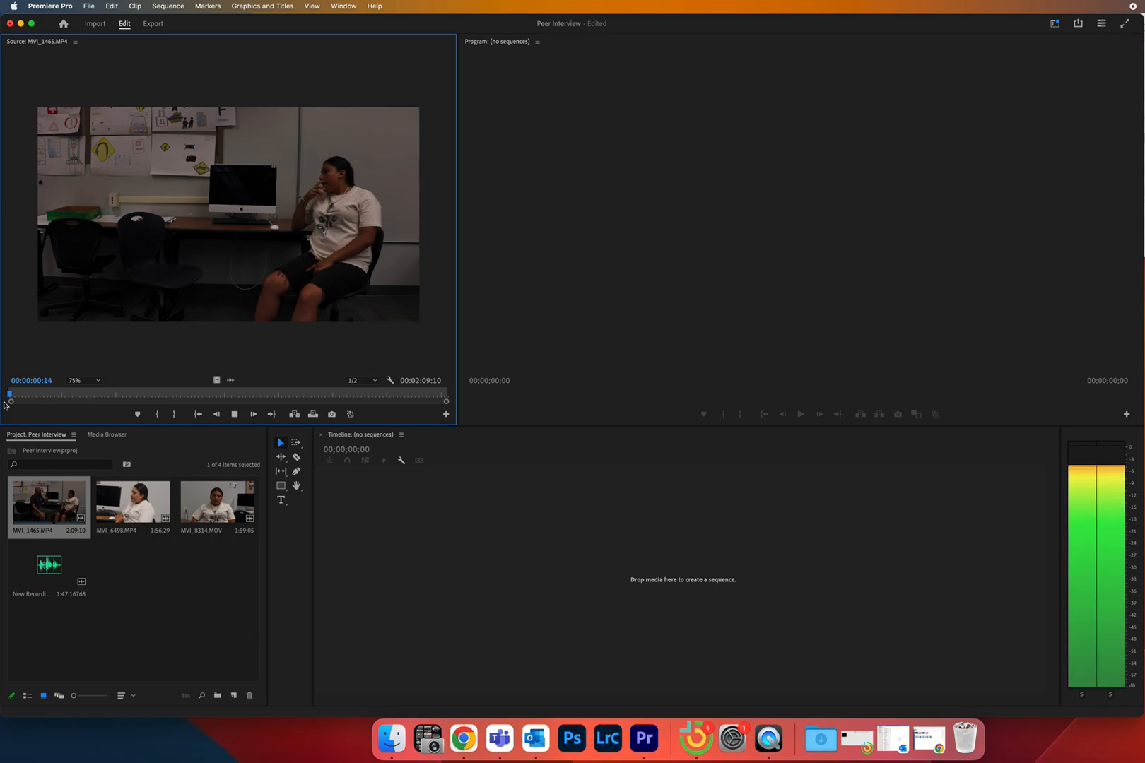
key(k)
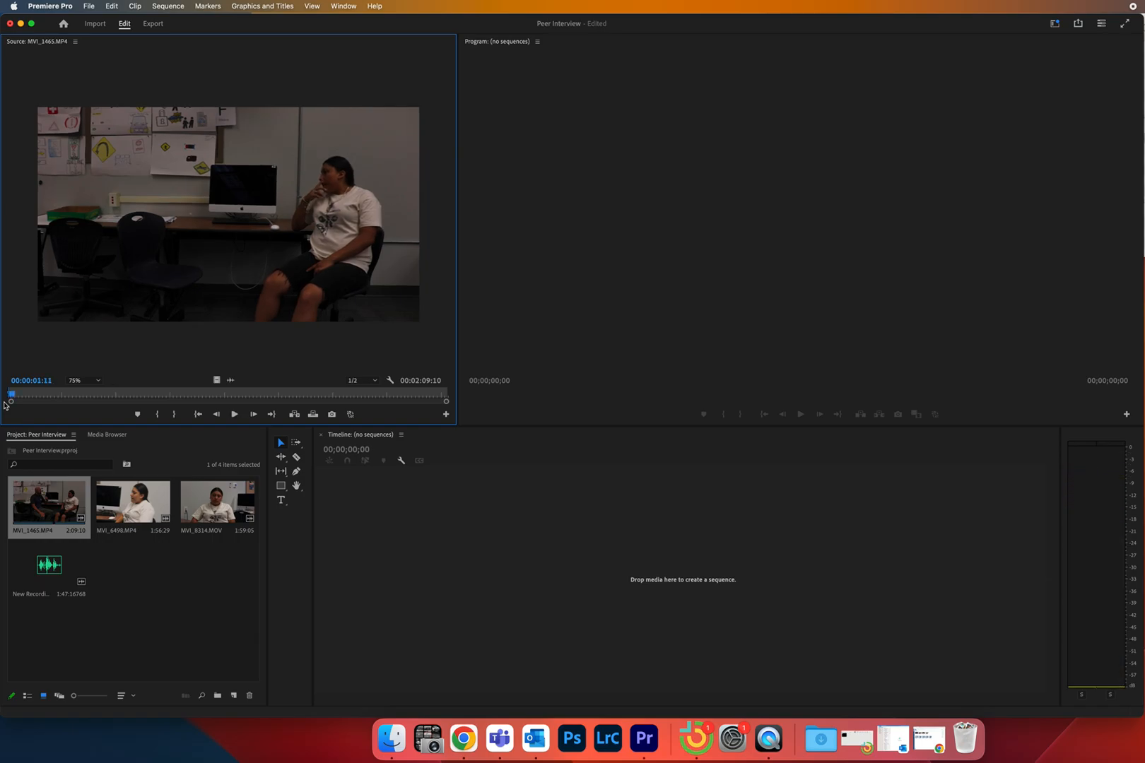
key(o)
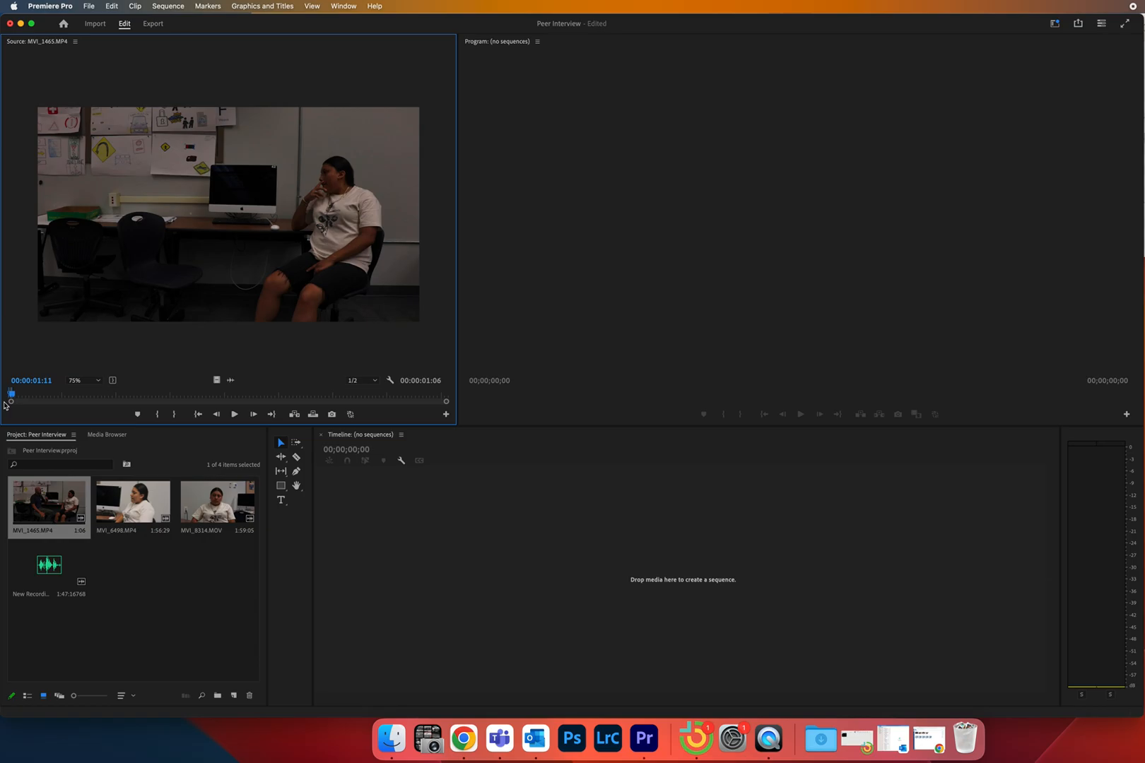
Step: Replace the marks on MVI_1465.MP4 with an In point at 00:00:22:05 and create a sequence from the clip in the empty timeline
key(space)
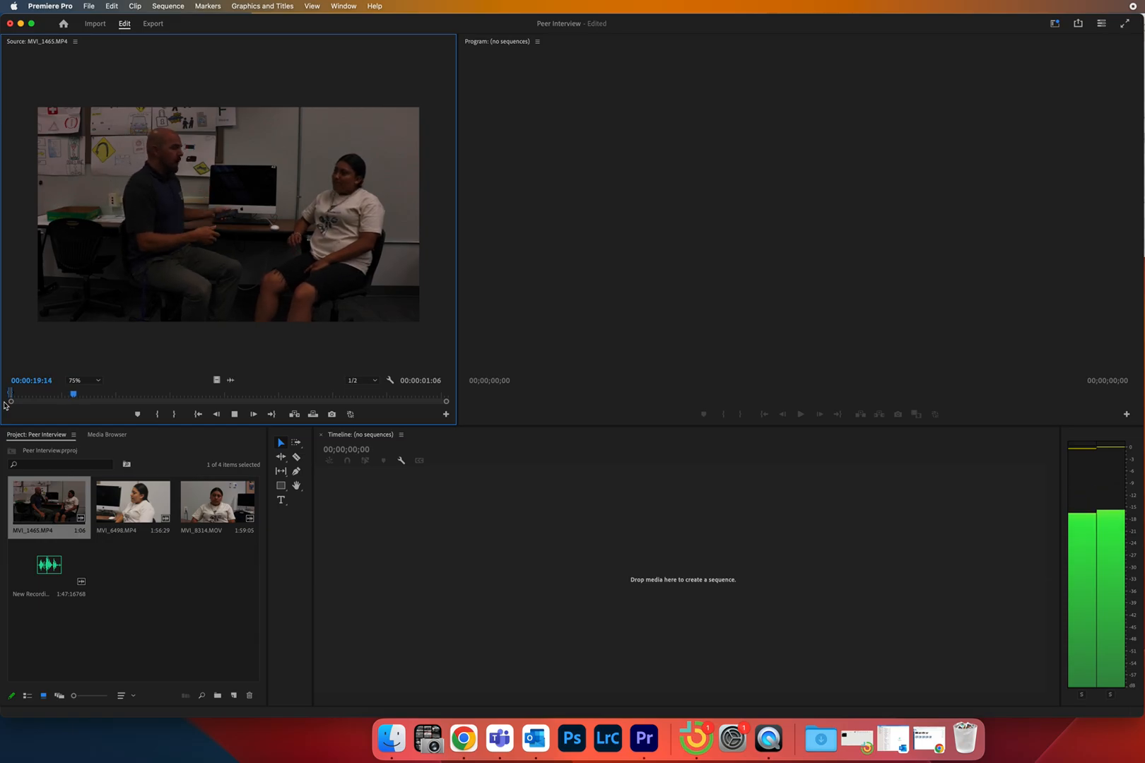
key(space)
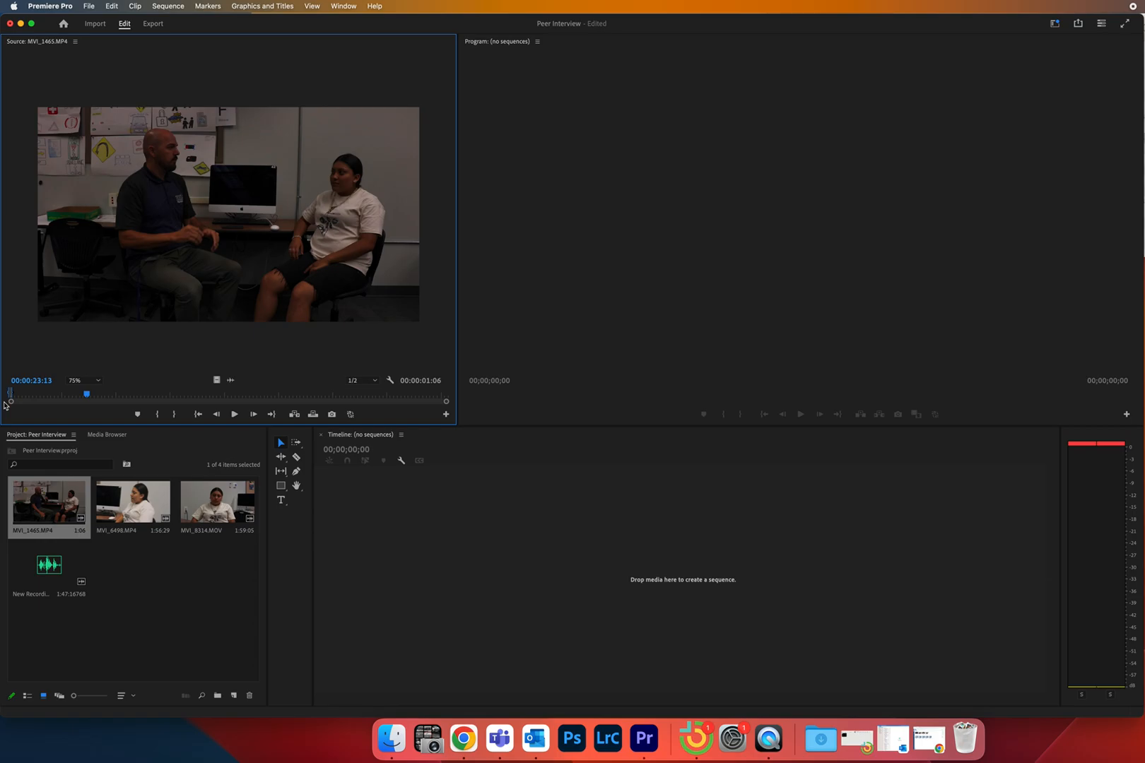
key(j)
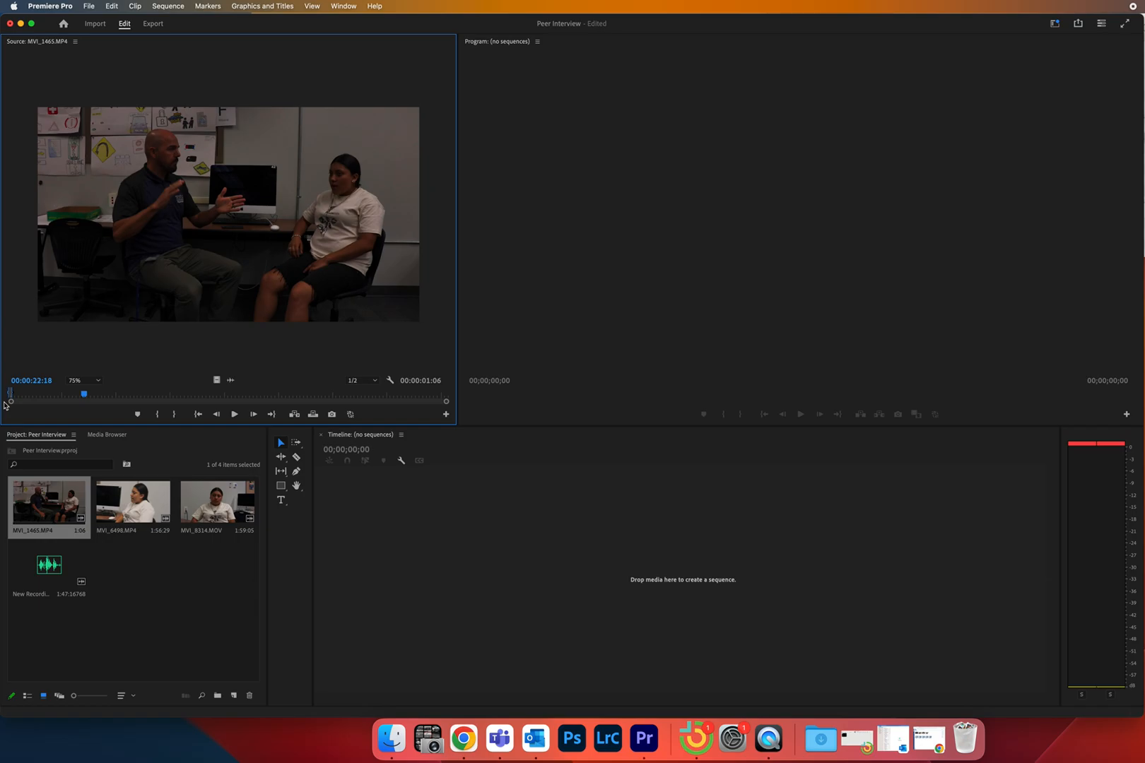
key(j)
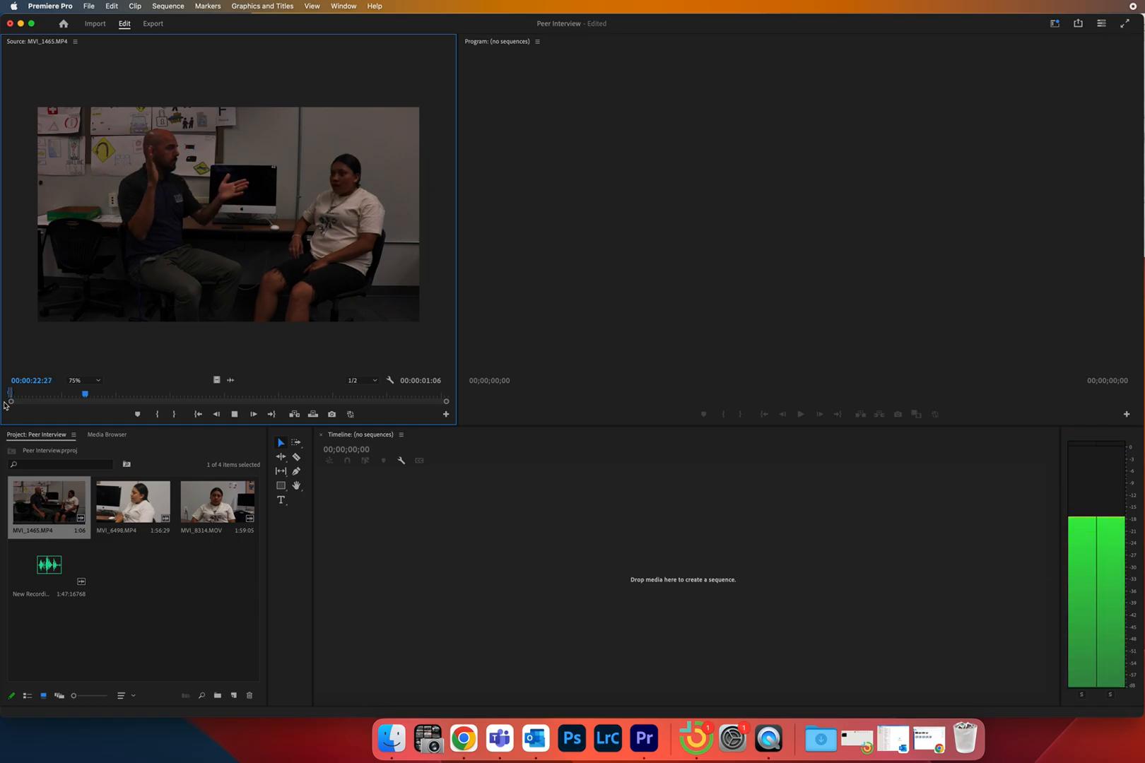
key(k)
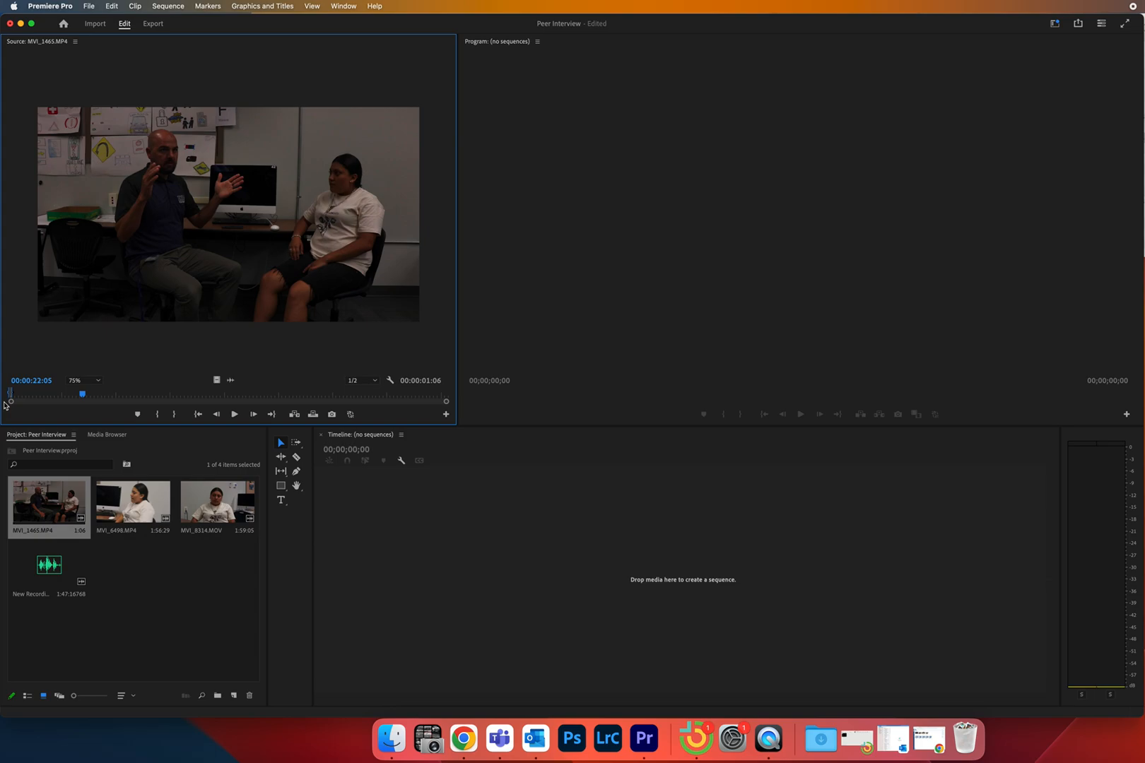
key(alt+x)
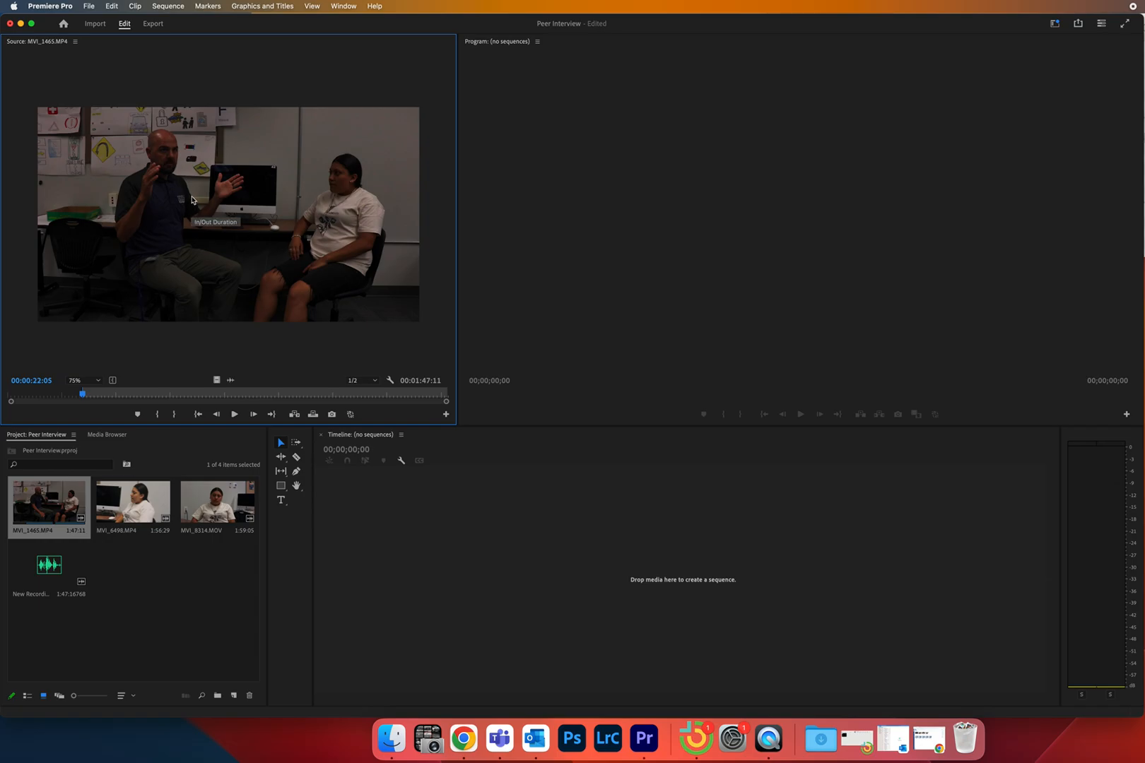
click(229, 259)
drag(230, 258, 442, 563)
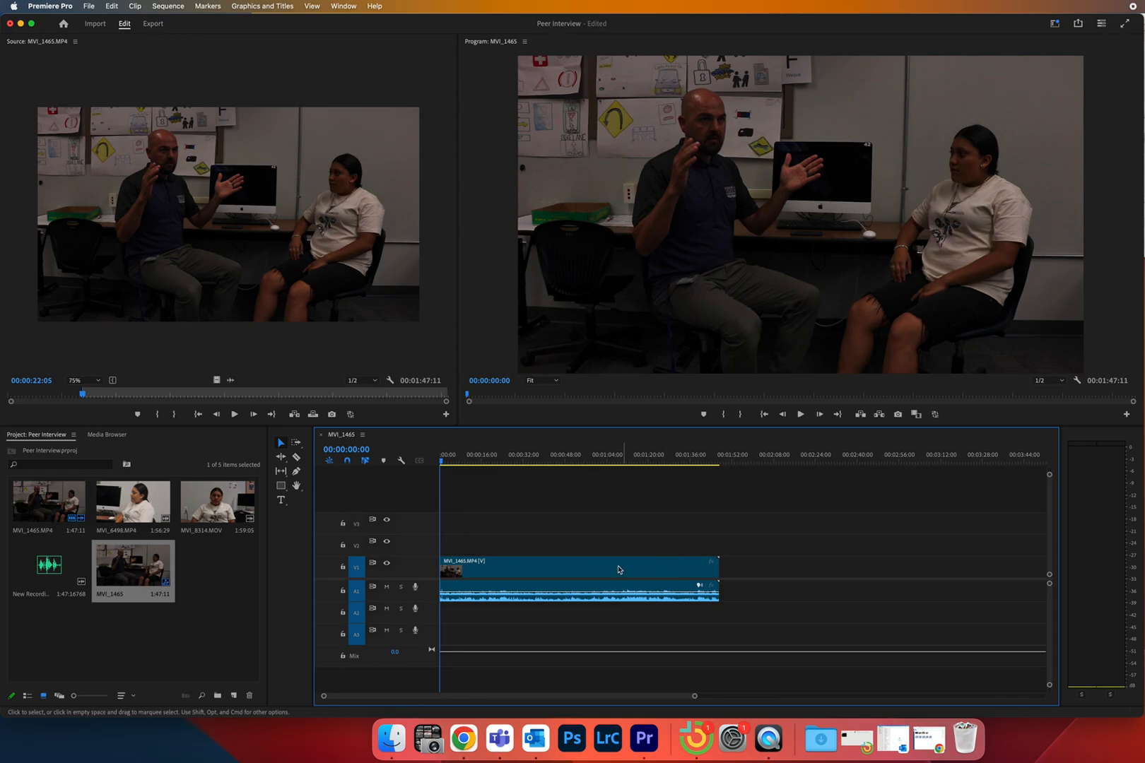
Step: Mark an In point at 00:00:19:01 in MVI_6498.MP4 and place the clip on tracks V2 and A2 at the sequence start
double_click(132, 499)
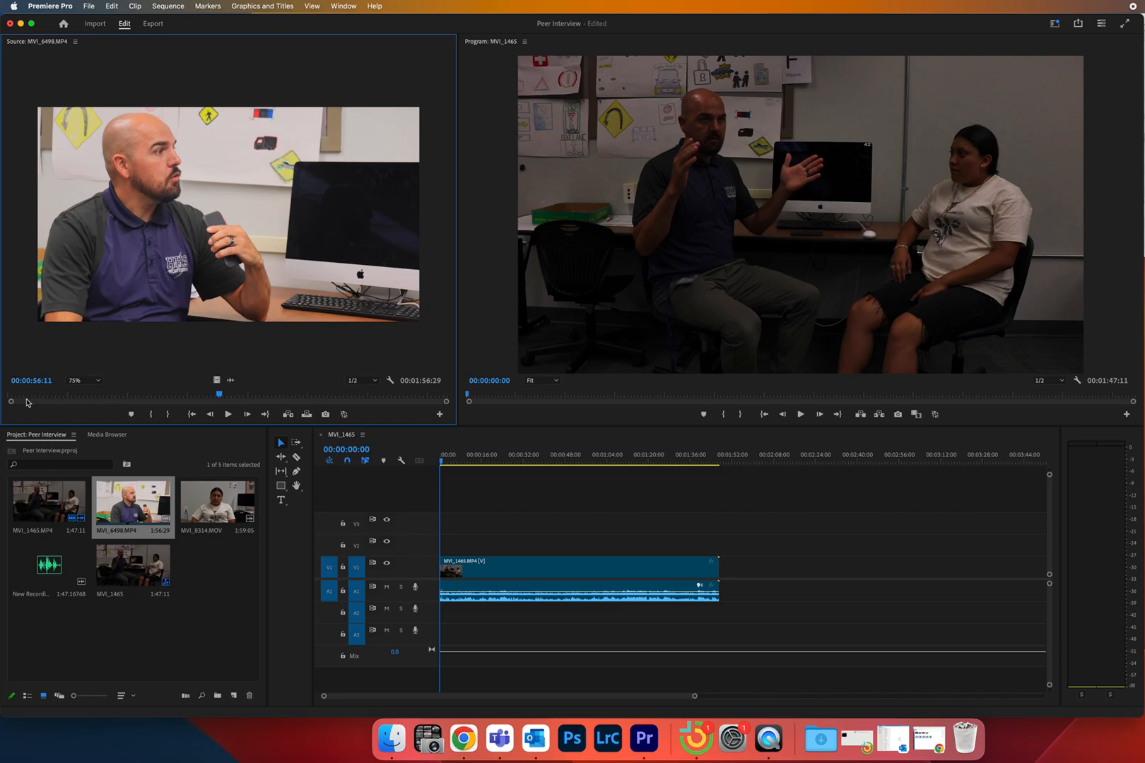
key(j)
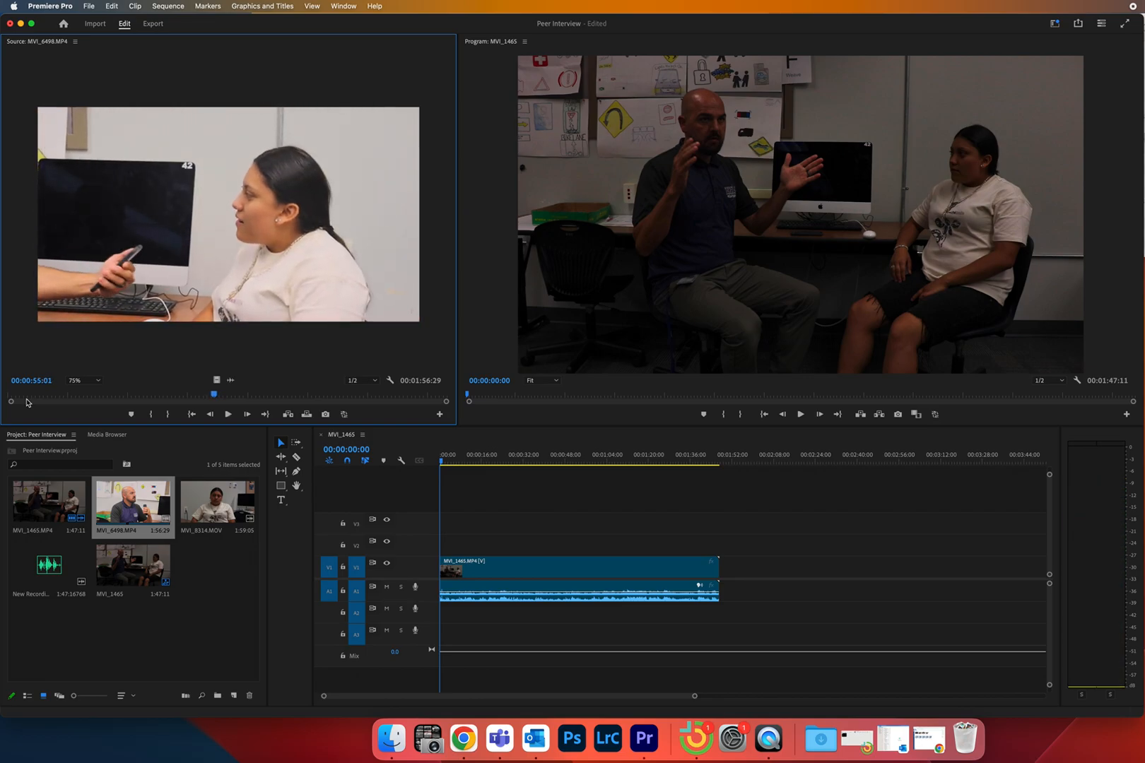
drag(214, 397, 3, 394)
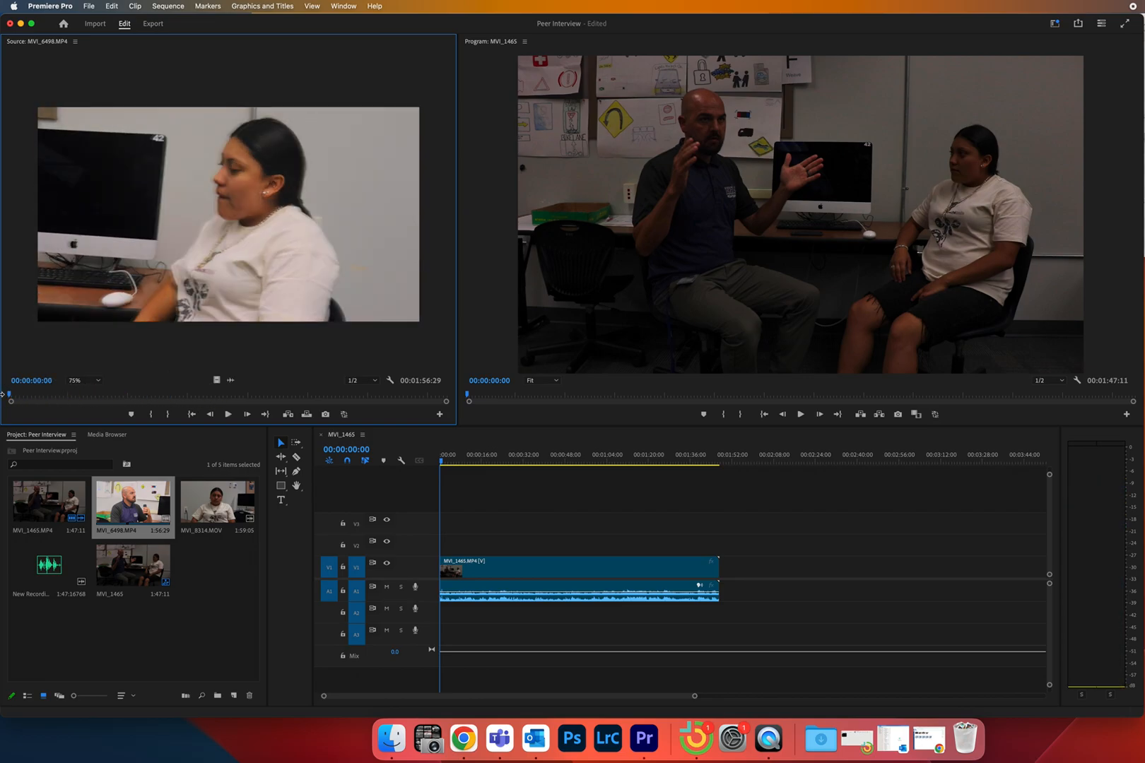
key(l)
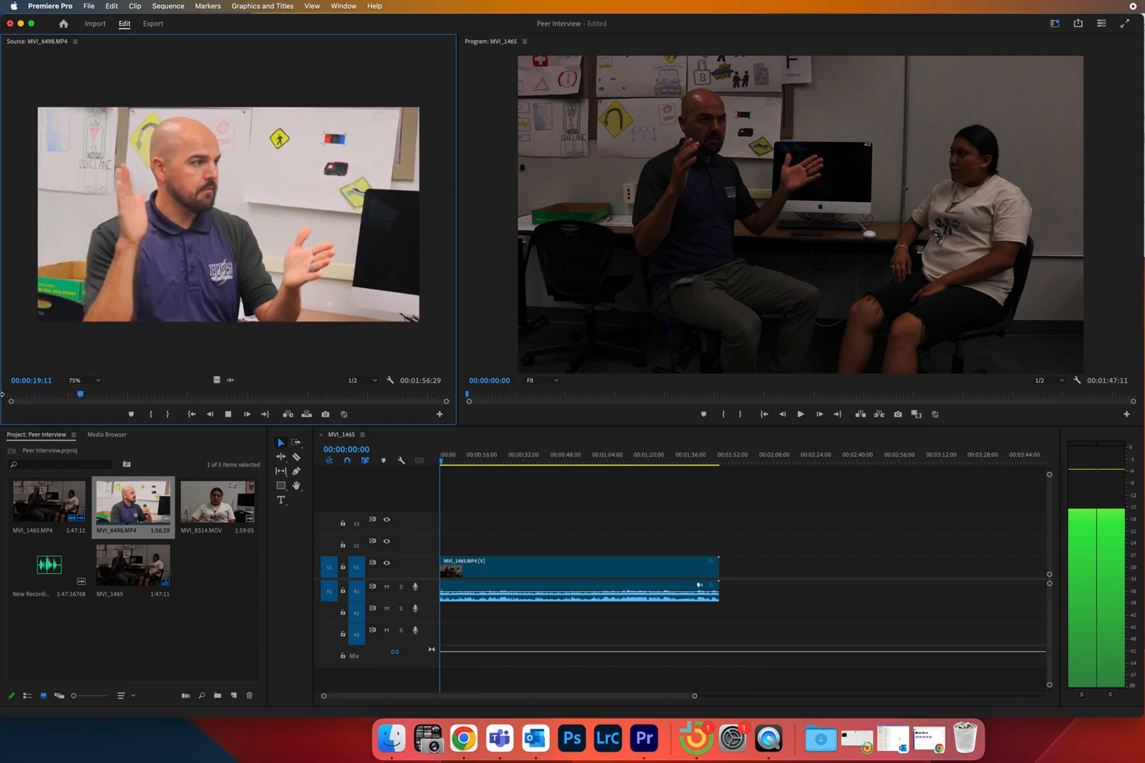
key(space)
key(k)
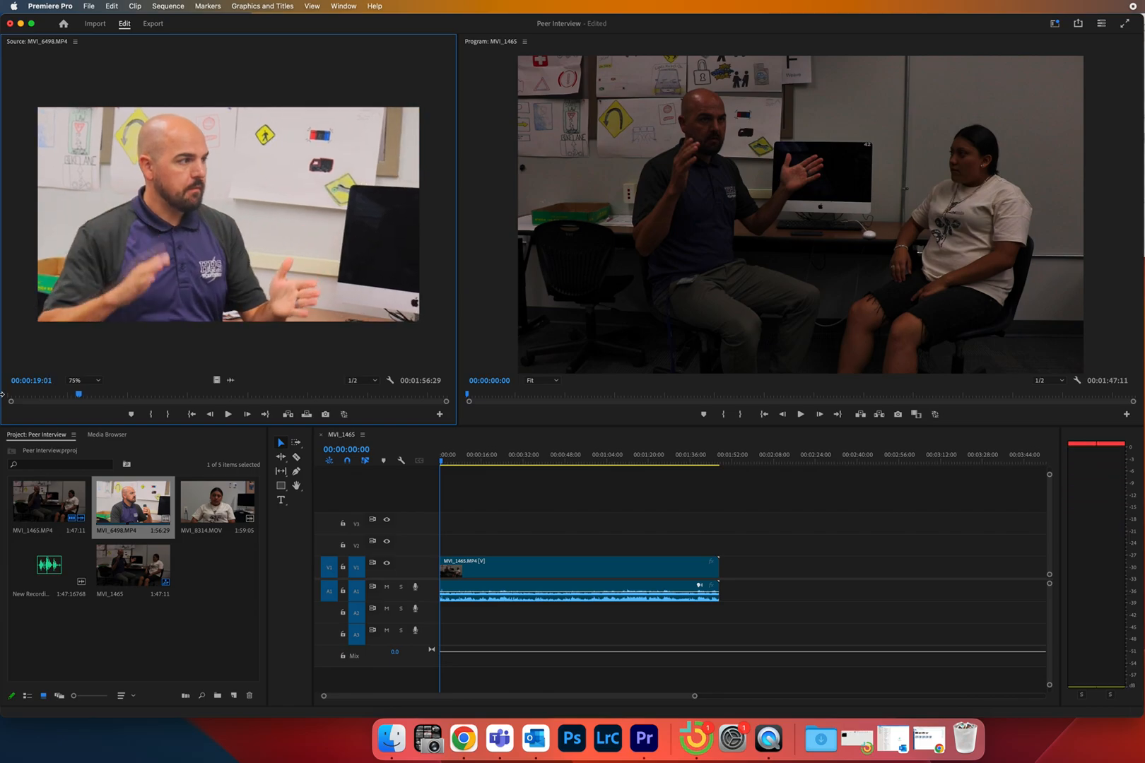
key(i)
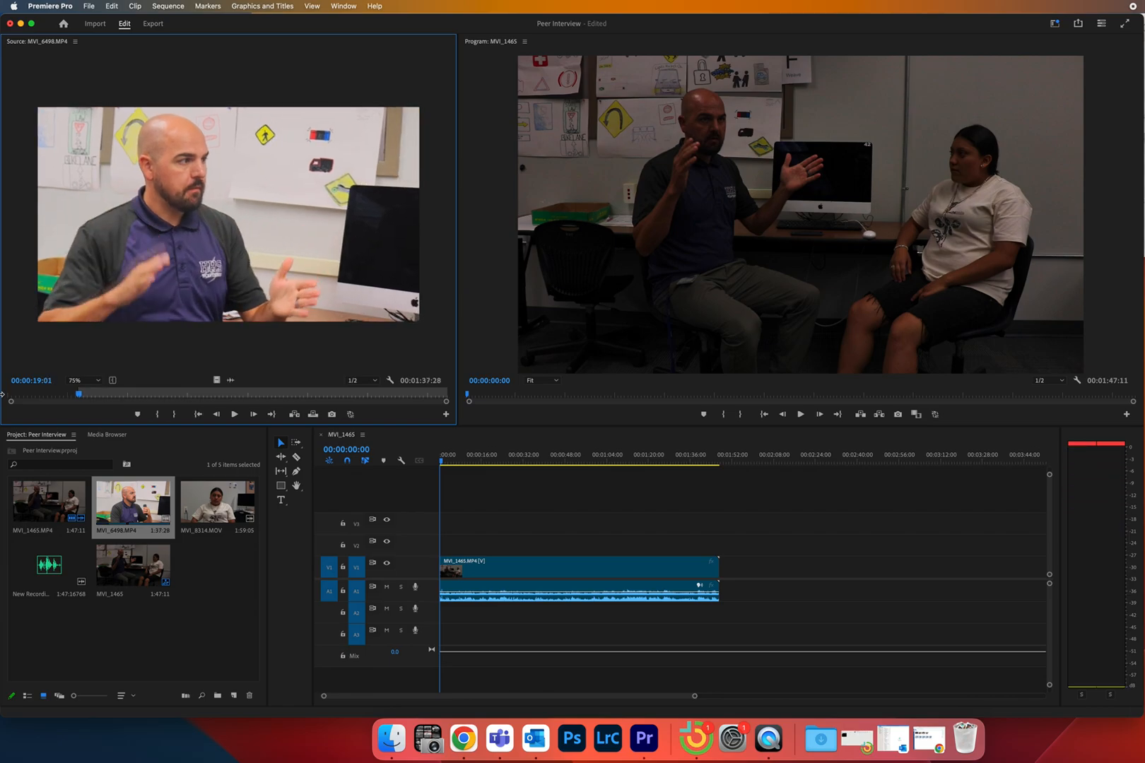
drag(198, 245, 468, 574)
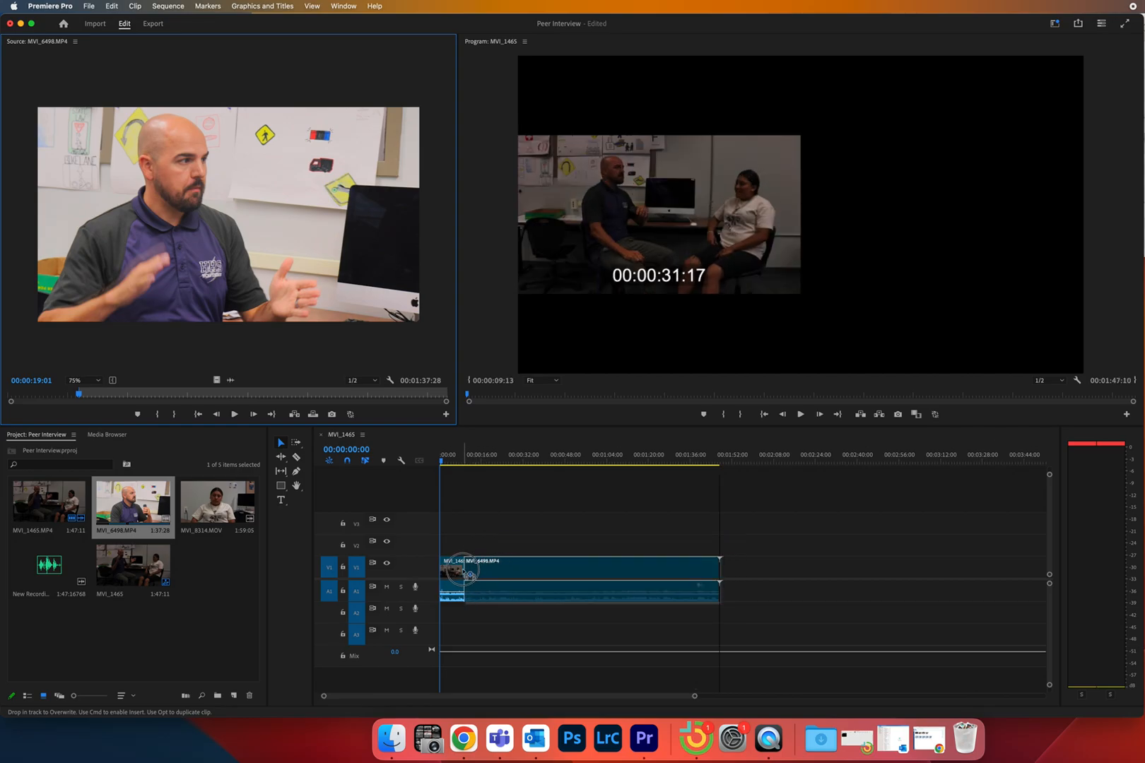
drag(469, 574, 441, 549)
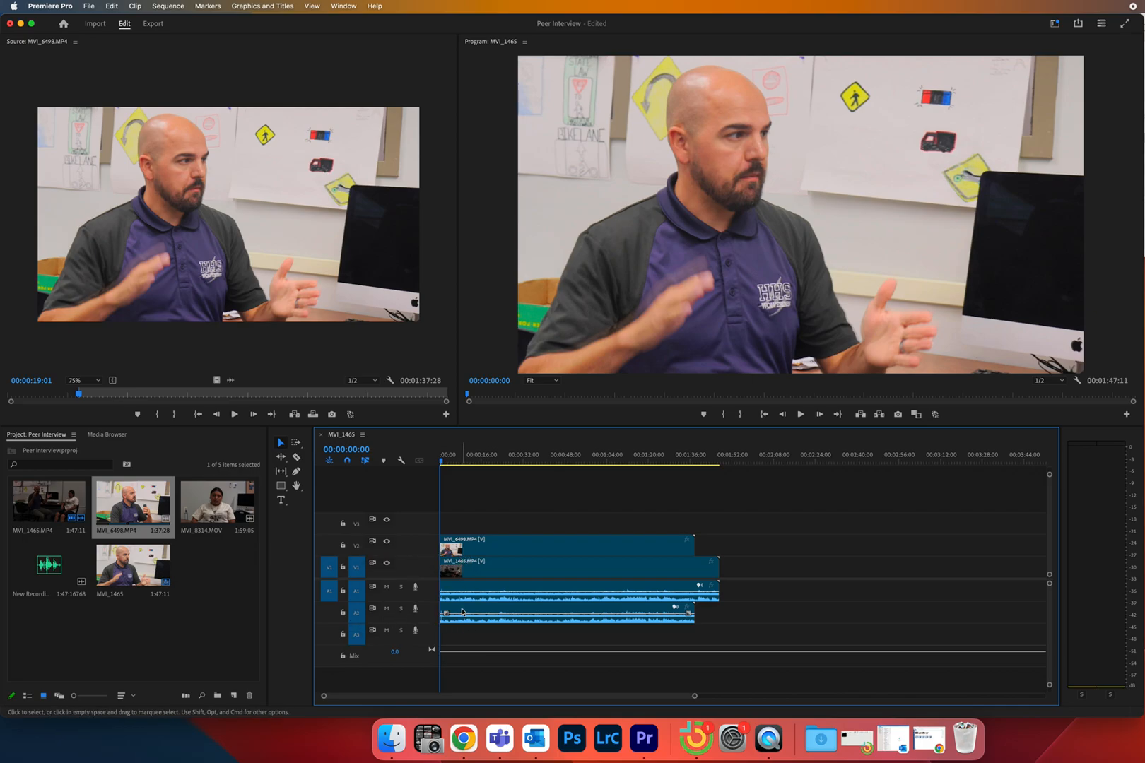
Step: Mark an In point at 00:00:13:09 in MVI_8314.MOV and place the clip on tracks V3 and A3 at the sequence start
click(211, 499)
double_click(211, 498)
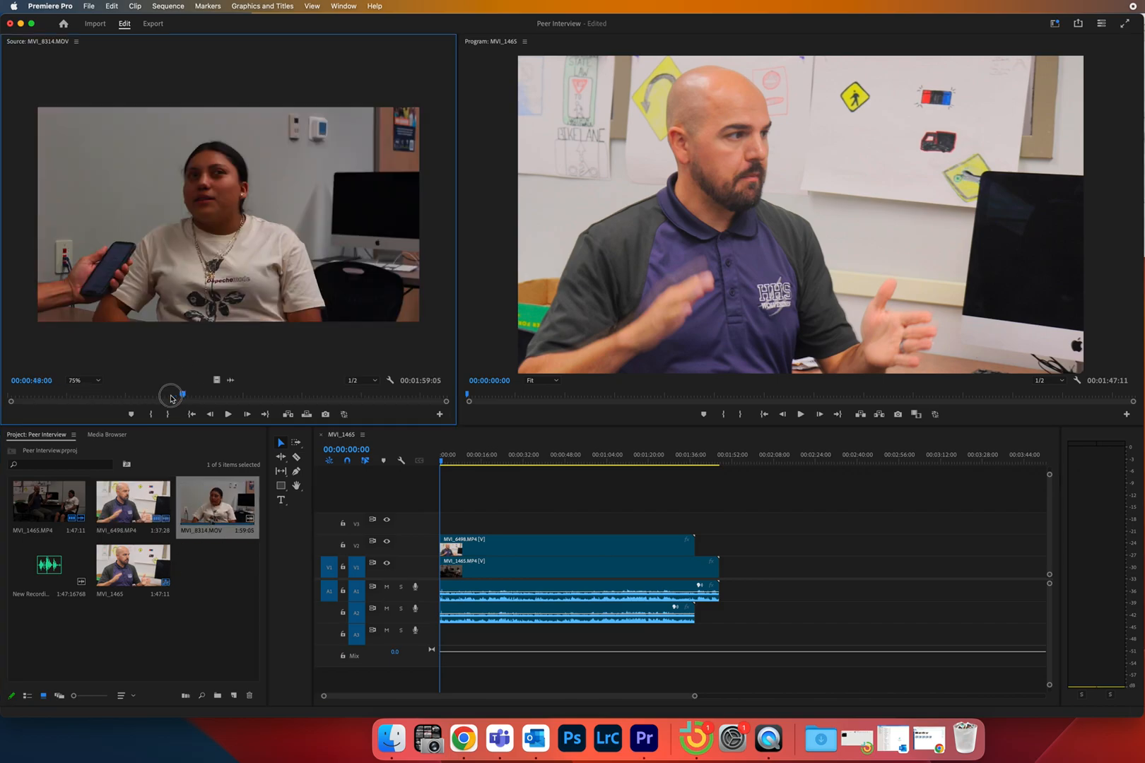
drag(181, 395, 18, 400)
key(space)
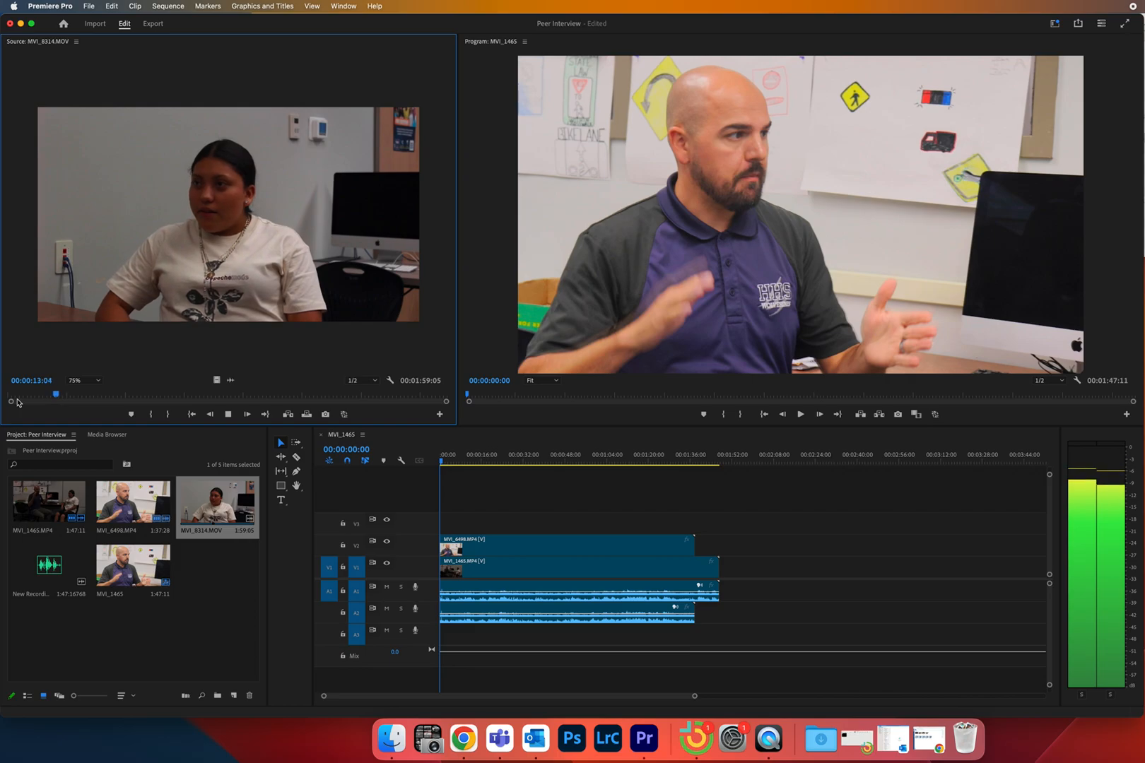
key(space)
key(j)
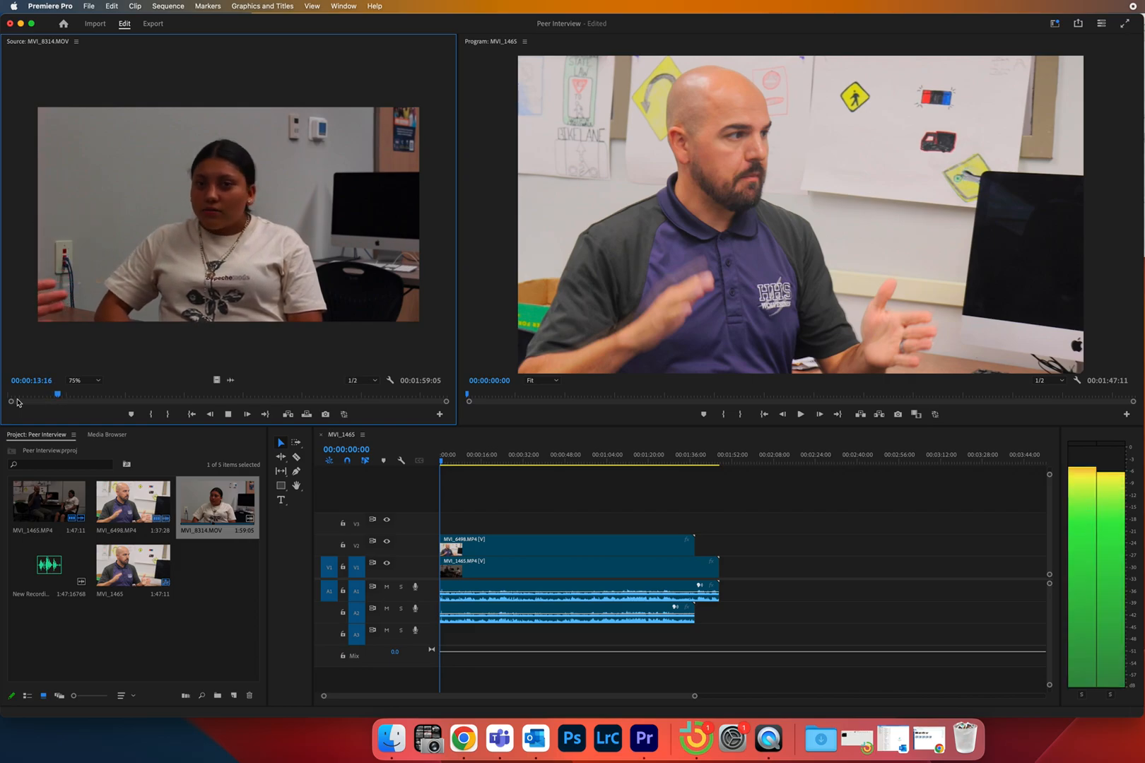
key(k)
key(i)
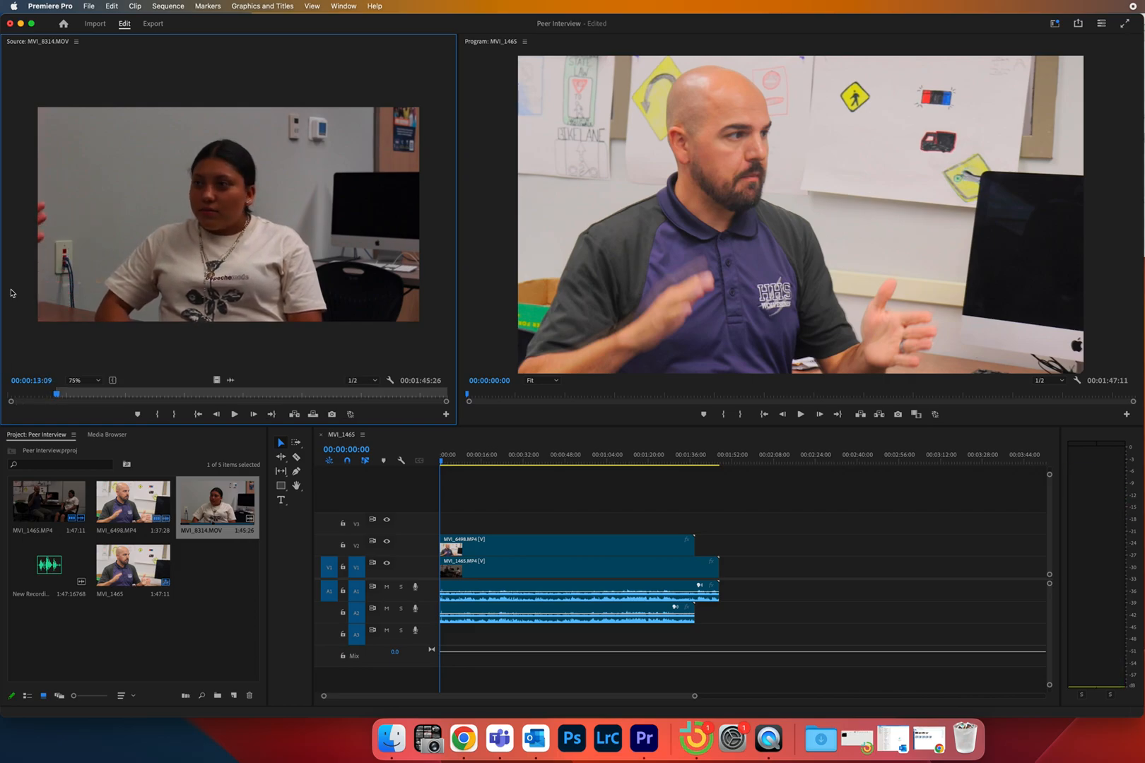
drag(162, 250, 445, 524)
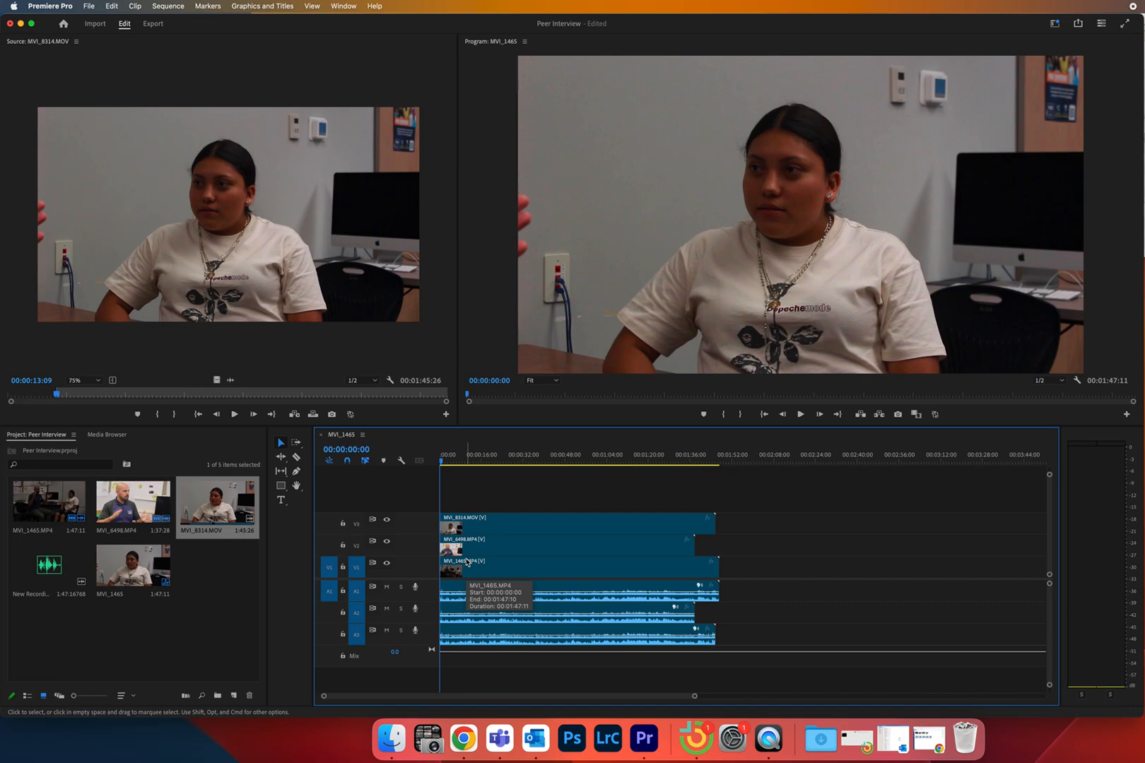
Step: Play the stacked sequence from its start for about two seconds to check how well the clips are synchronized
click(483, 478)
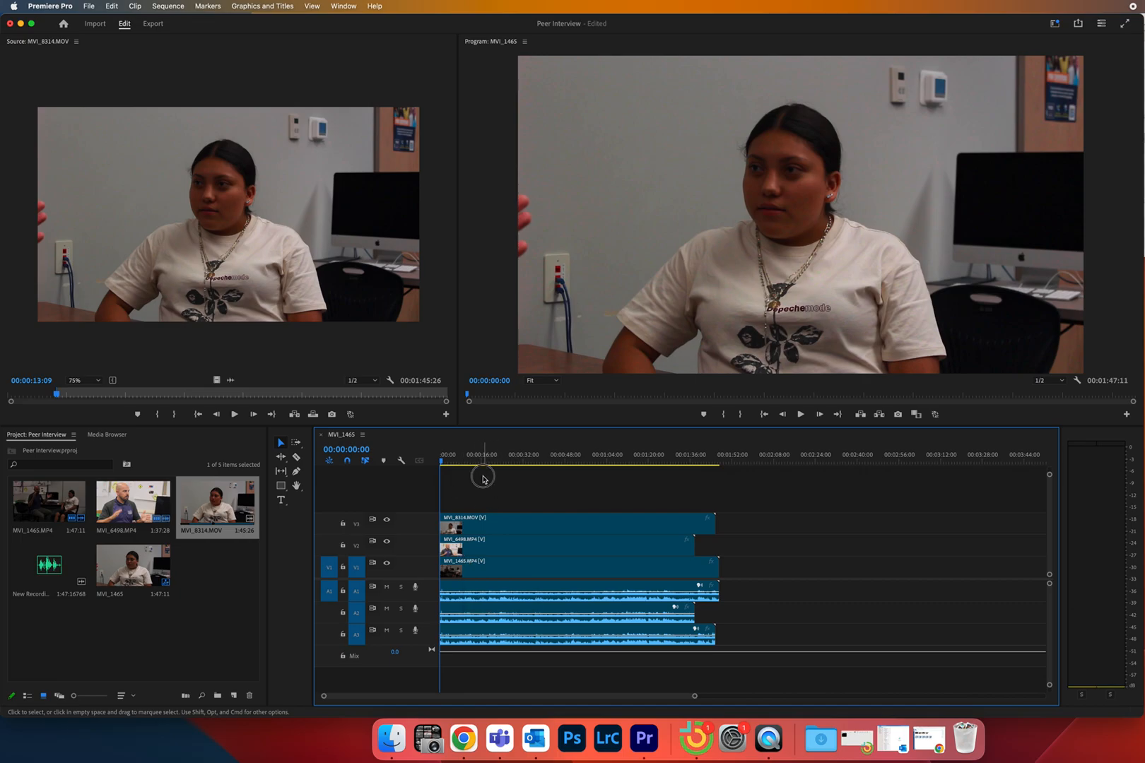
click(439, 461)
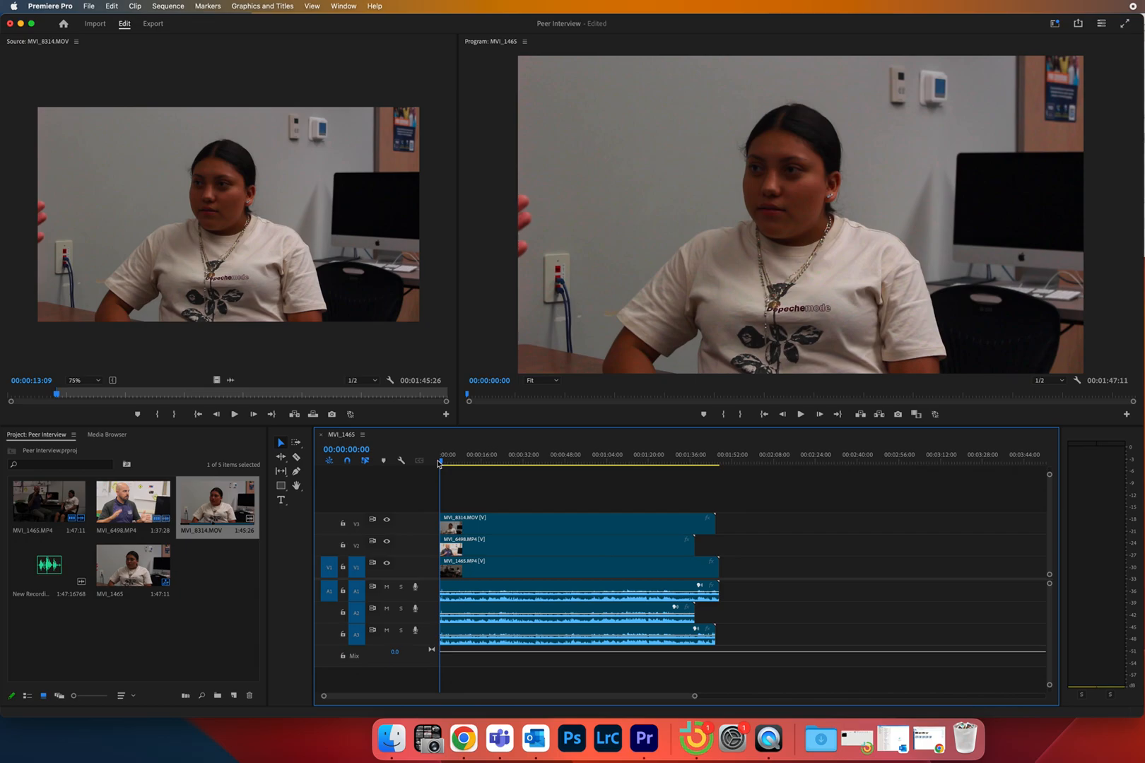
key(space)
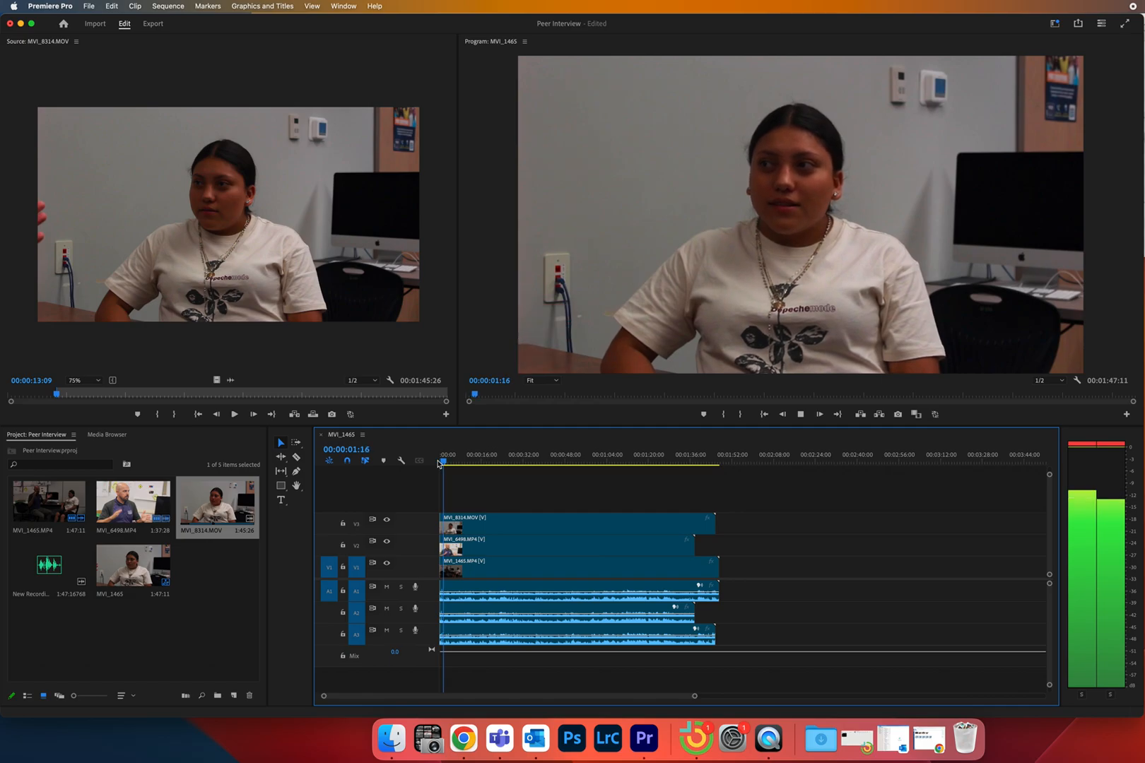
key(space)
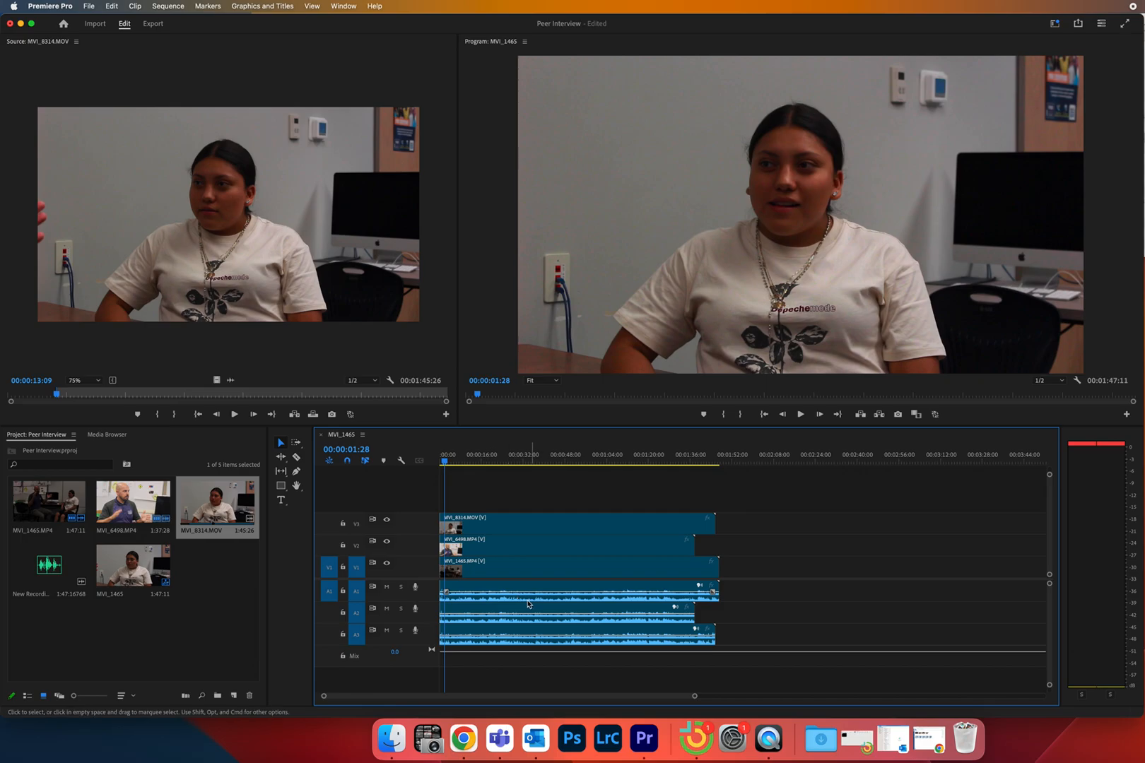
Step: Open New Recording 173.m4a in the Source Monitor and mark an In point at 00;00;04;24
double_click(49, 566)
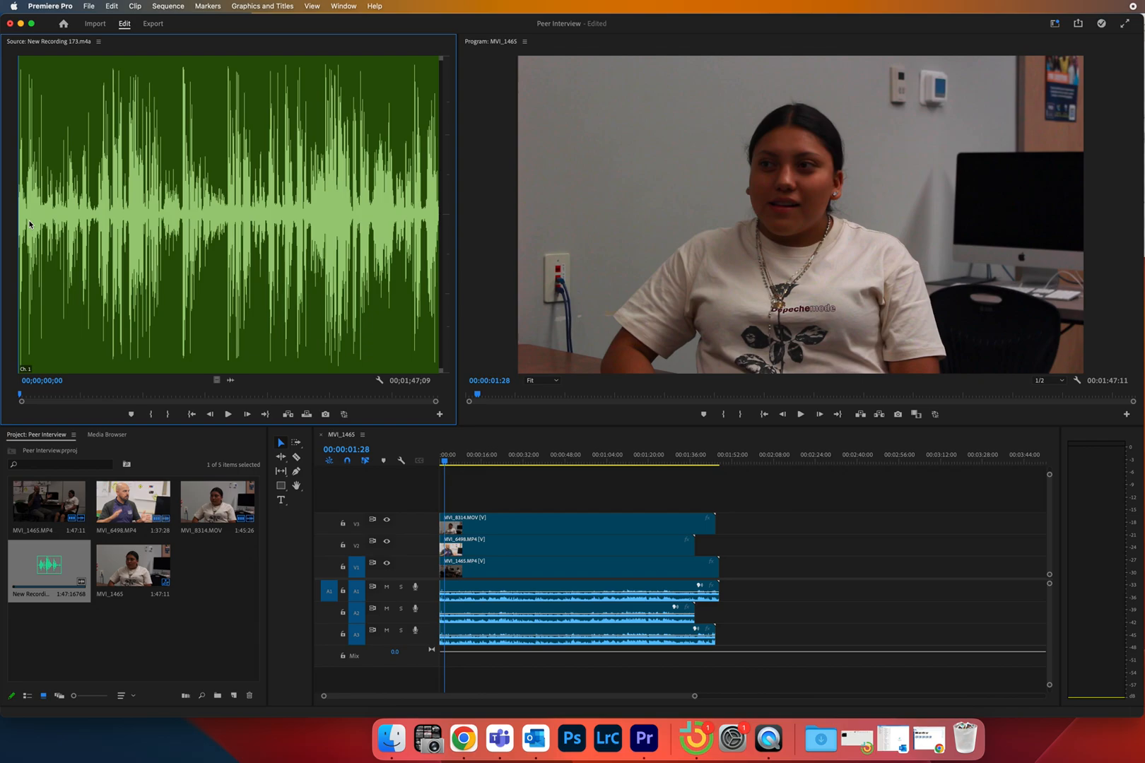
key(space)
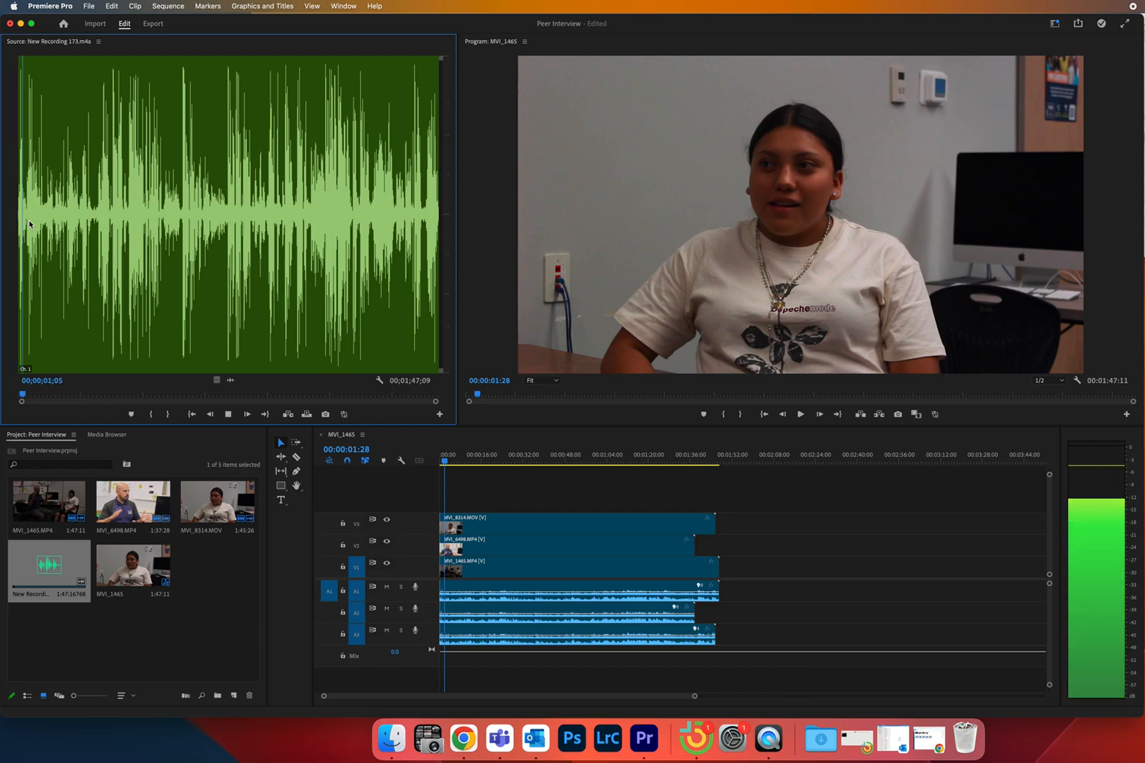
key(space)
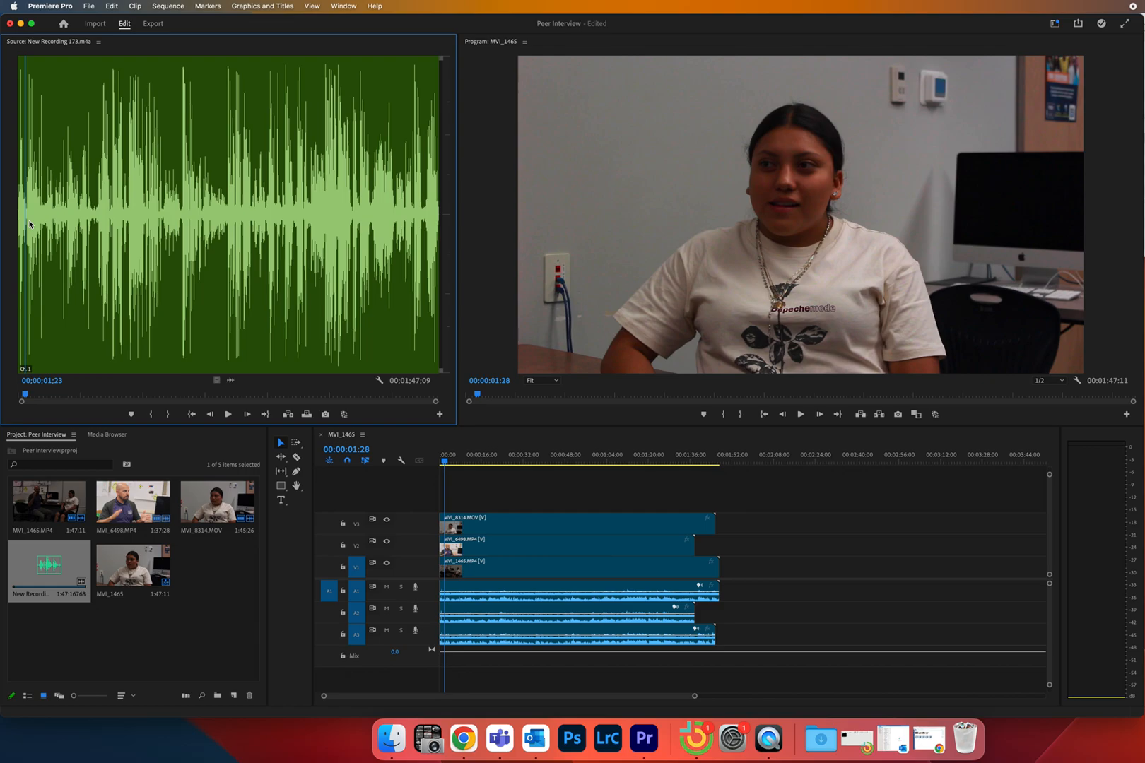
key(space)
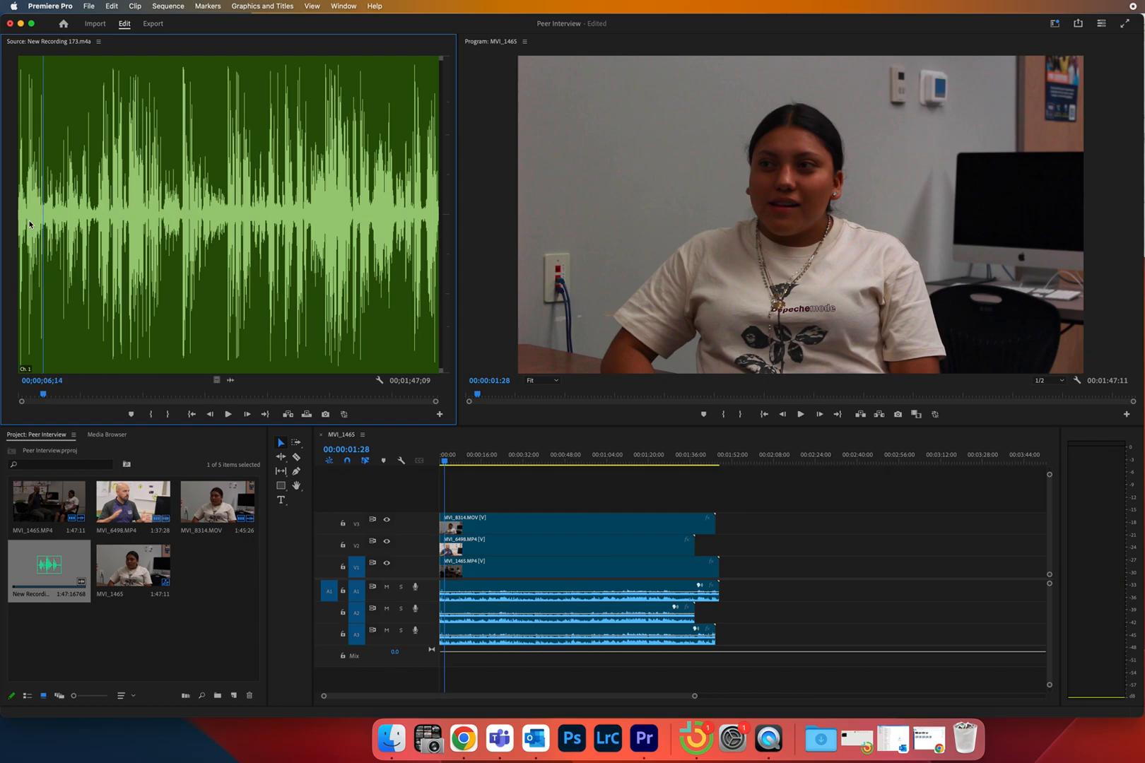
key(j)
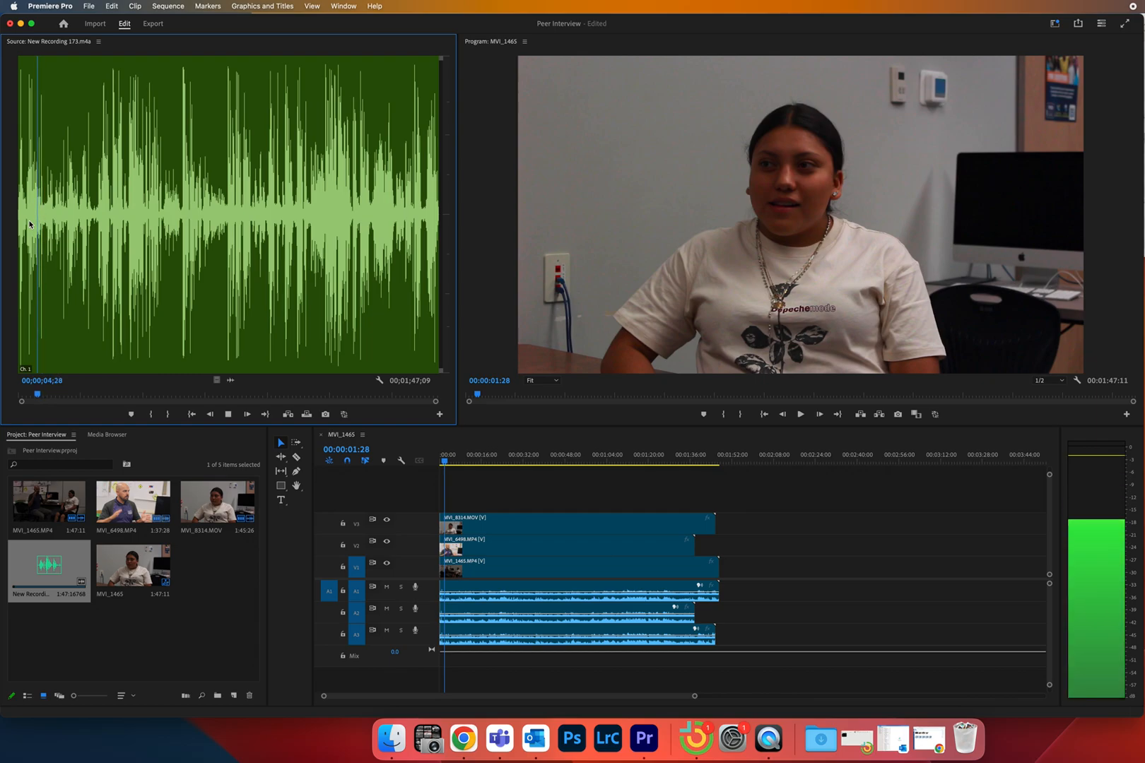
key(k)
key(i)
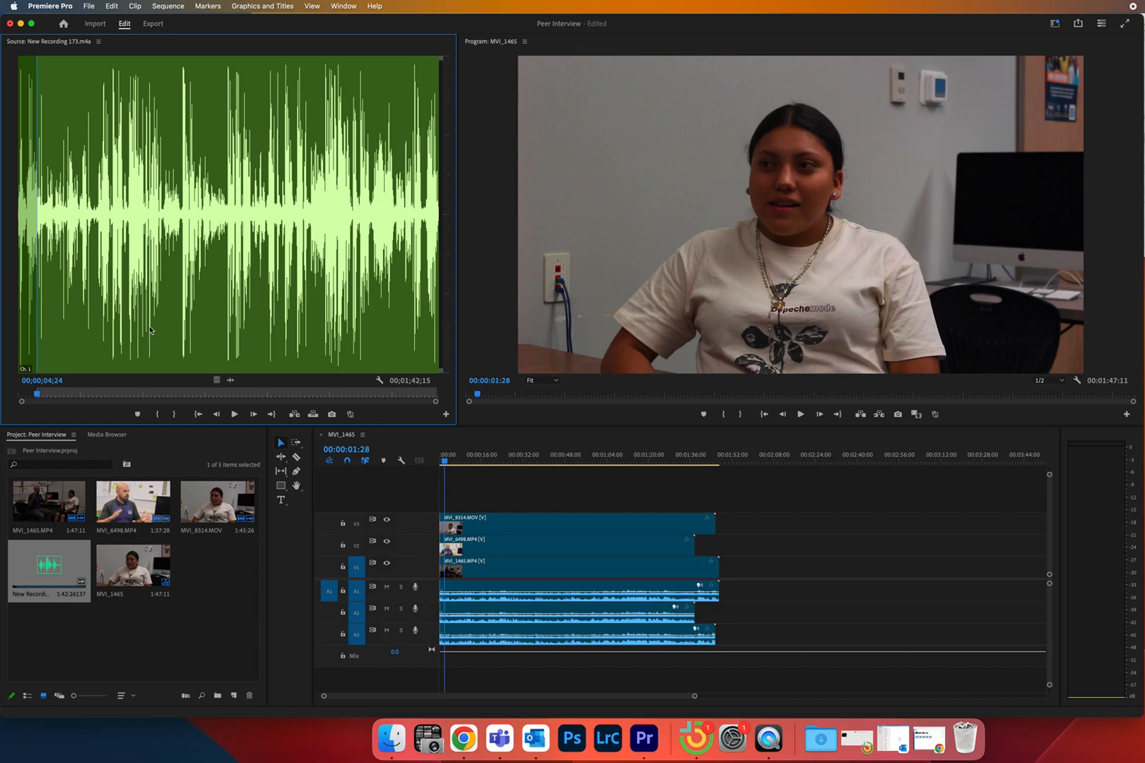
Step: Add one video track after Video 3 and one audio track after Audio 3, and place the recording on A4 at the sequence start
drag(200, 231, 525, 698)
drag(231, 381, 422, 600)
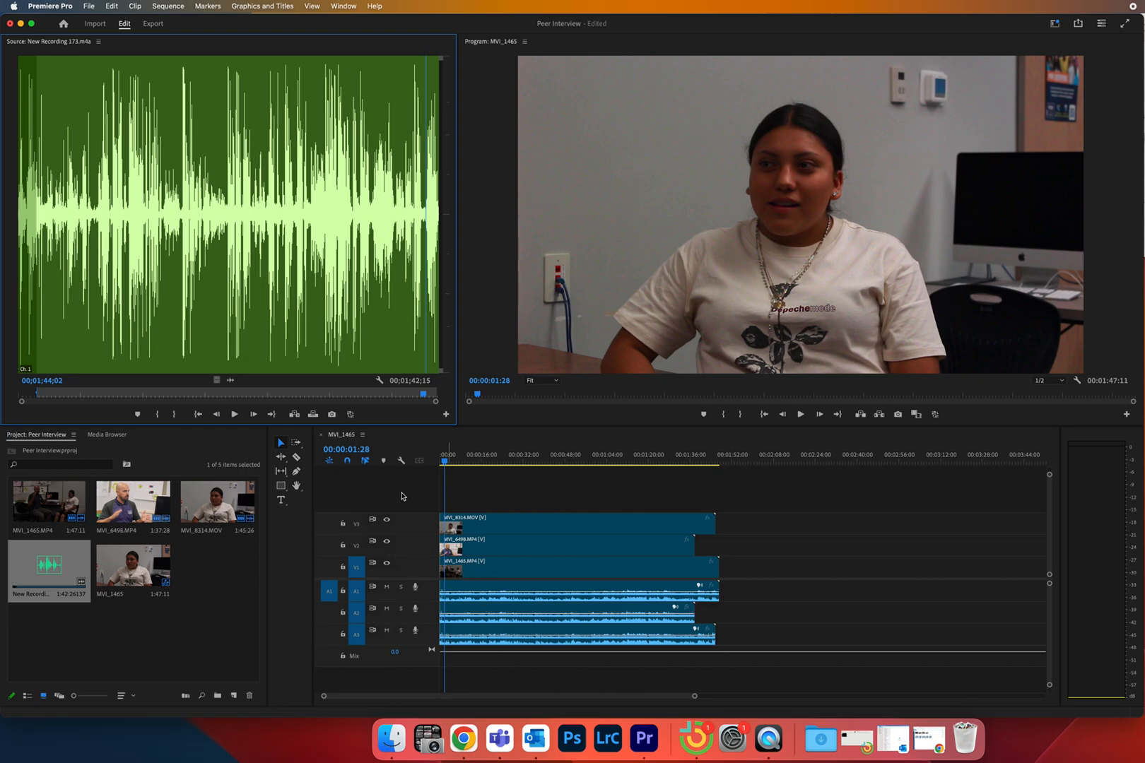
right_click(390, 493)
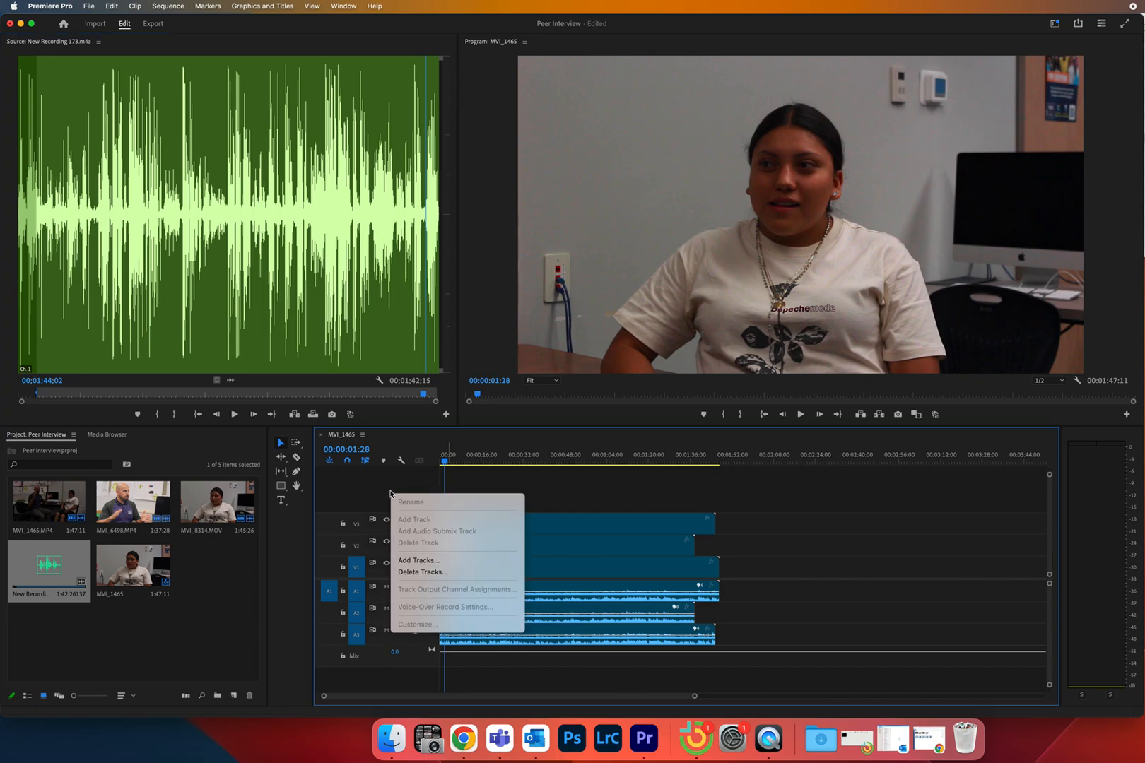
click(424, 562)
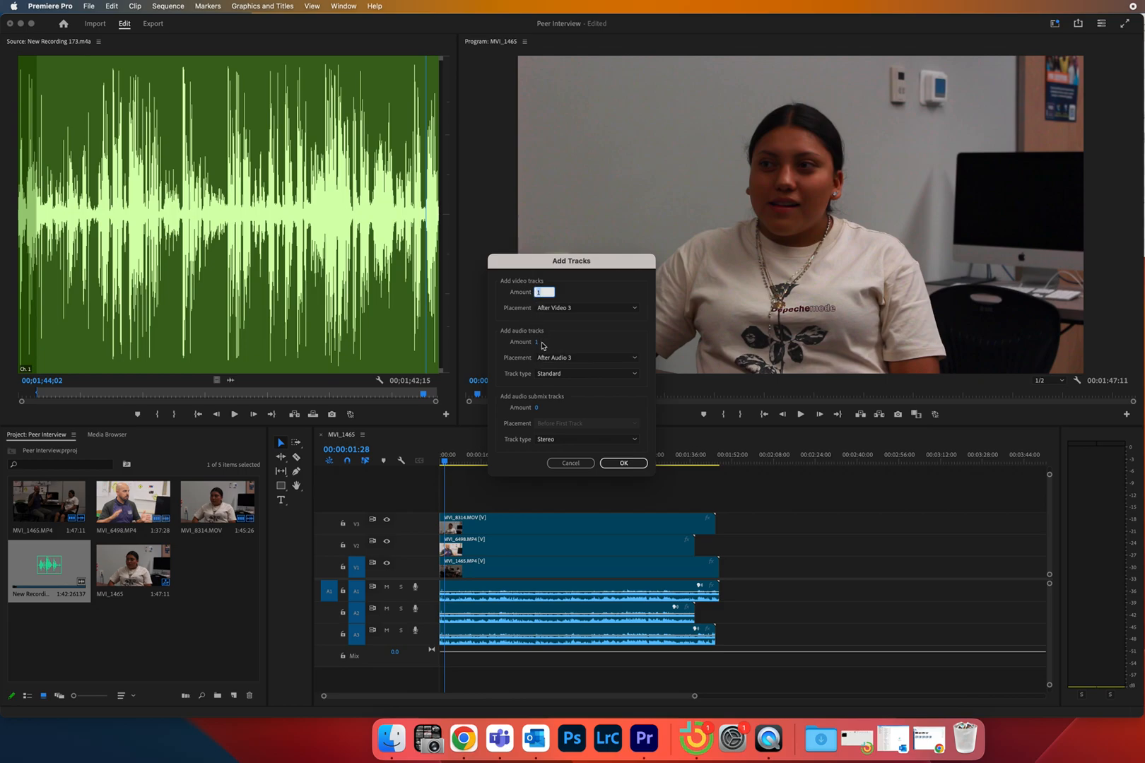
click(623, 463)
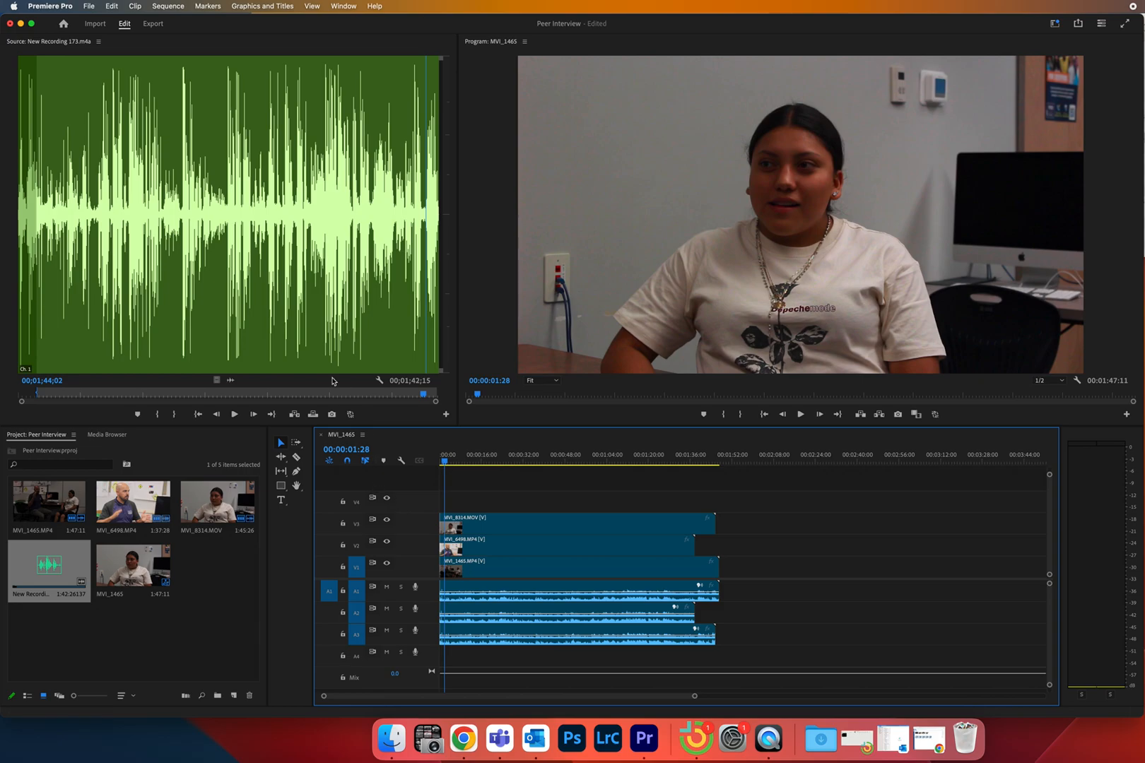
drag(227, 381, 436, 661)
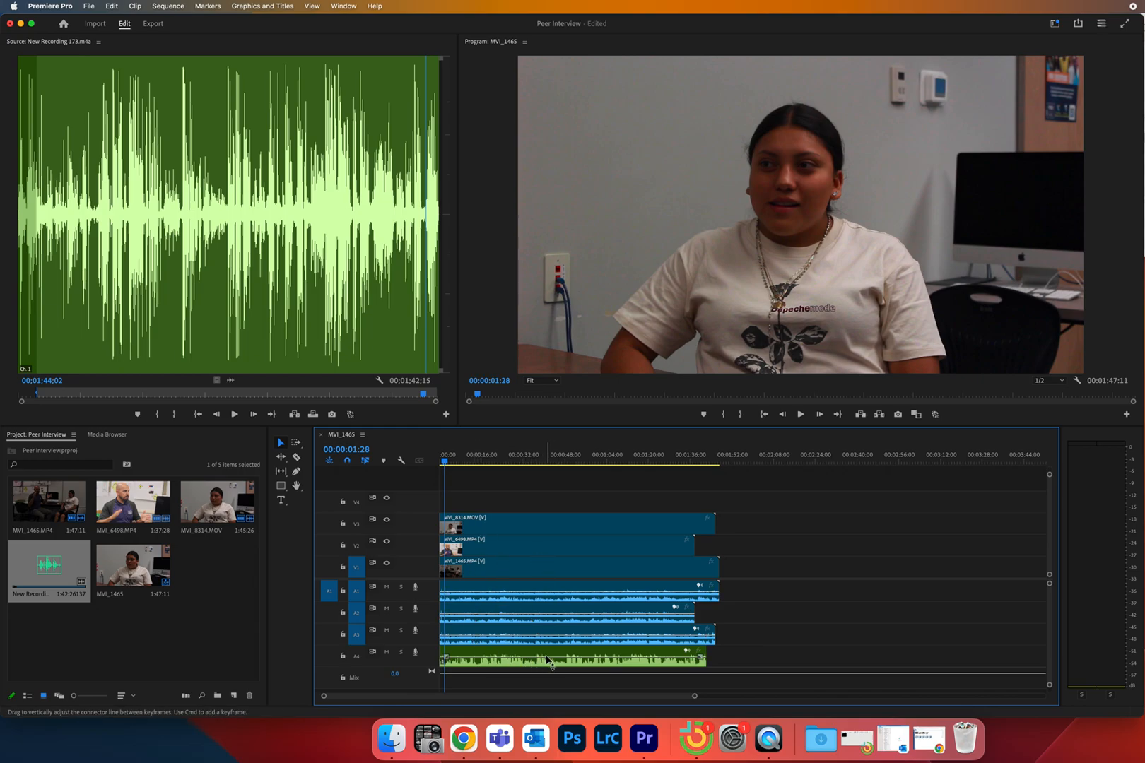
Step: Maximize the Program Monitor and the Source Monitor in turn, restoring each to its normal size
mouse_move(548, 662)
click(512, 203)
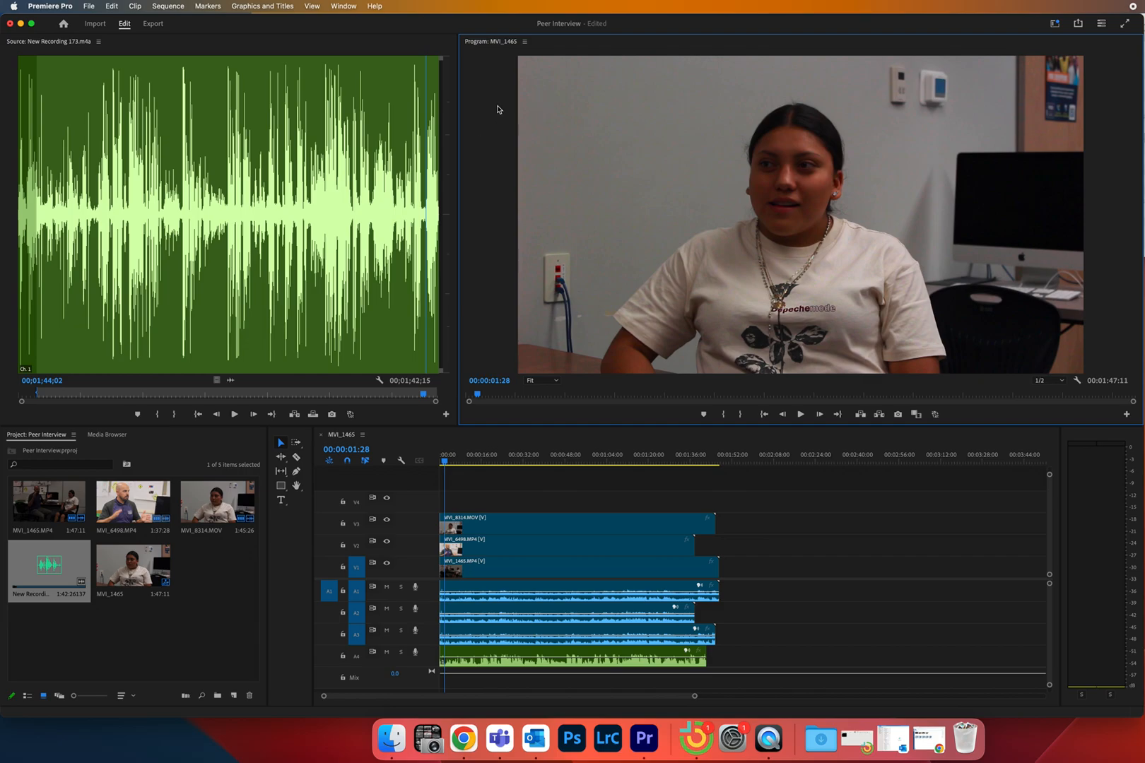
key(grave)
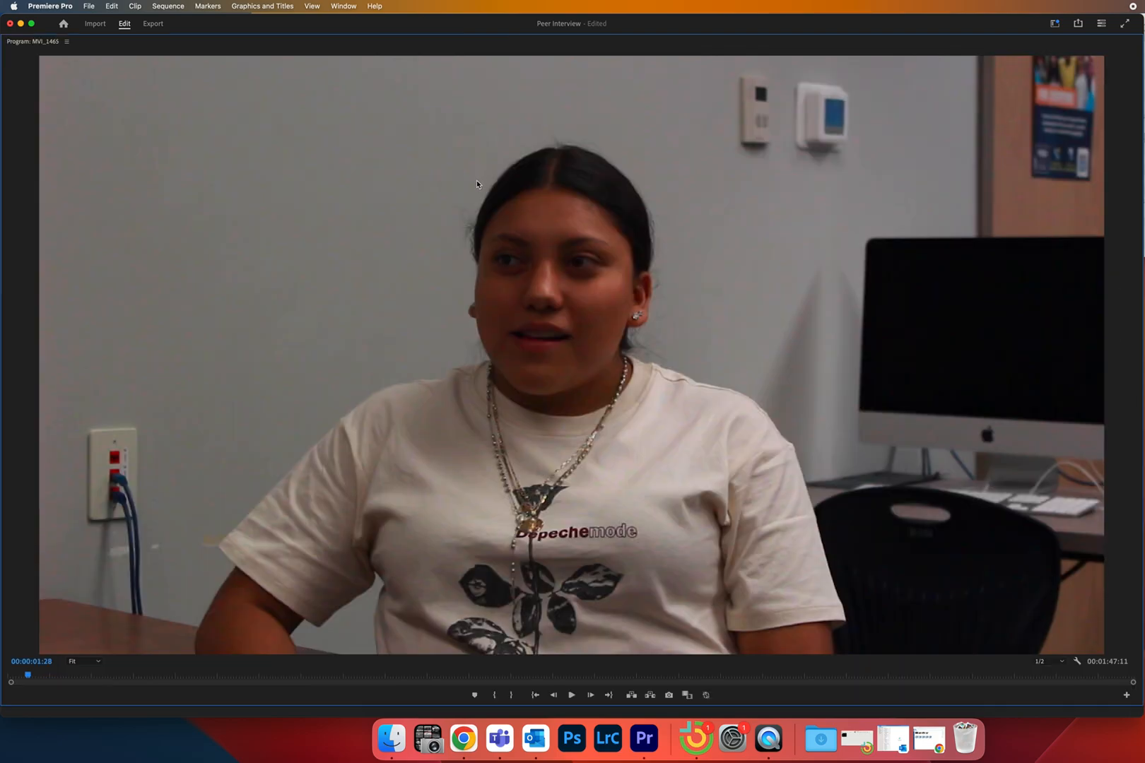
key(grave)
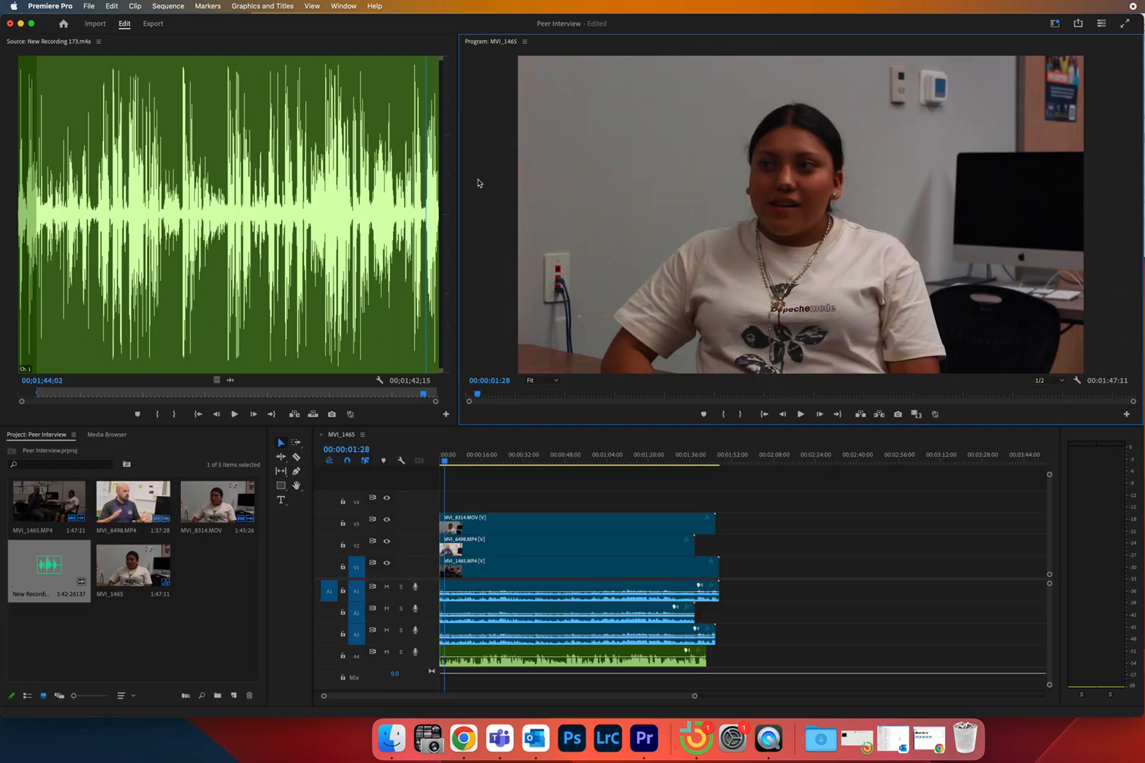
click(272, 201)
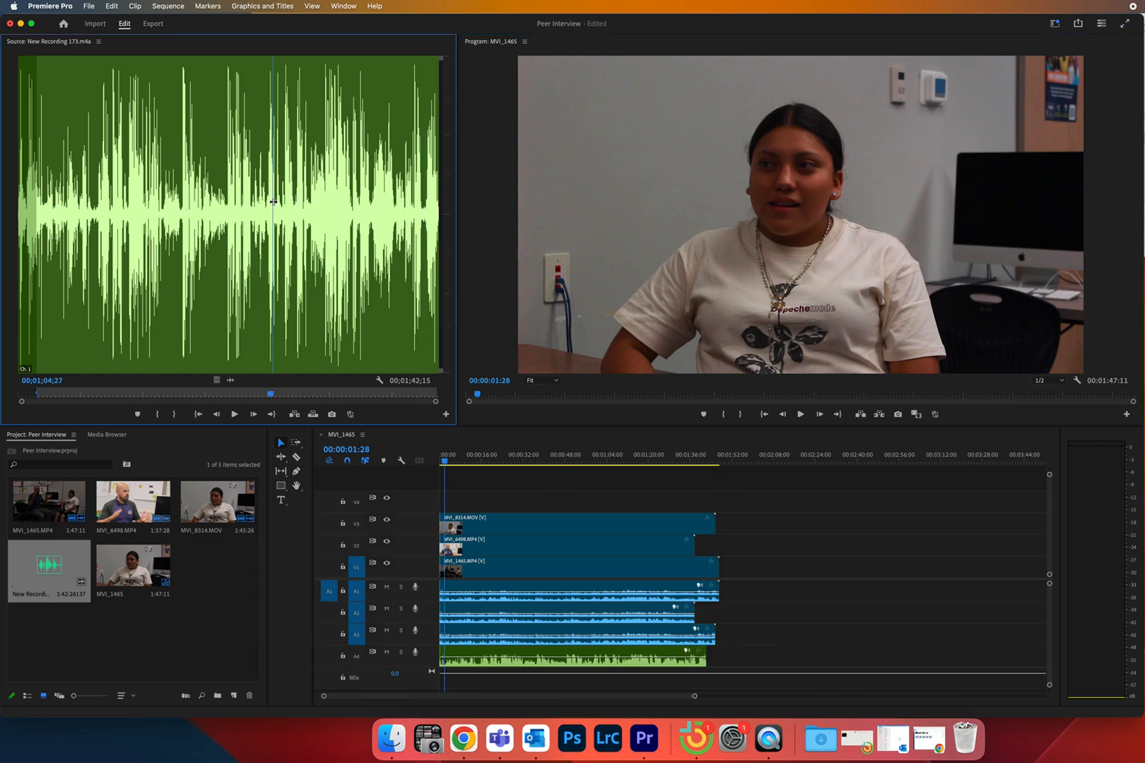
key(grave)
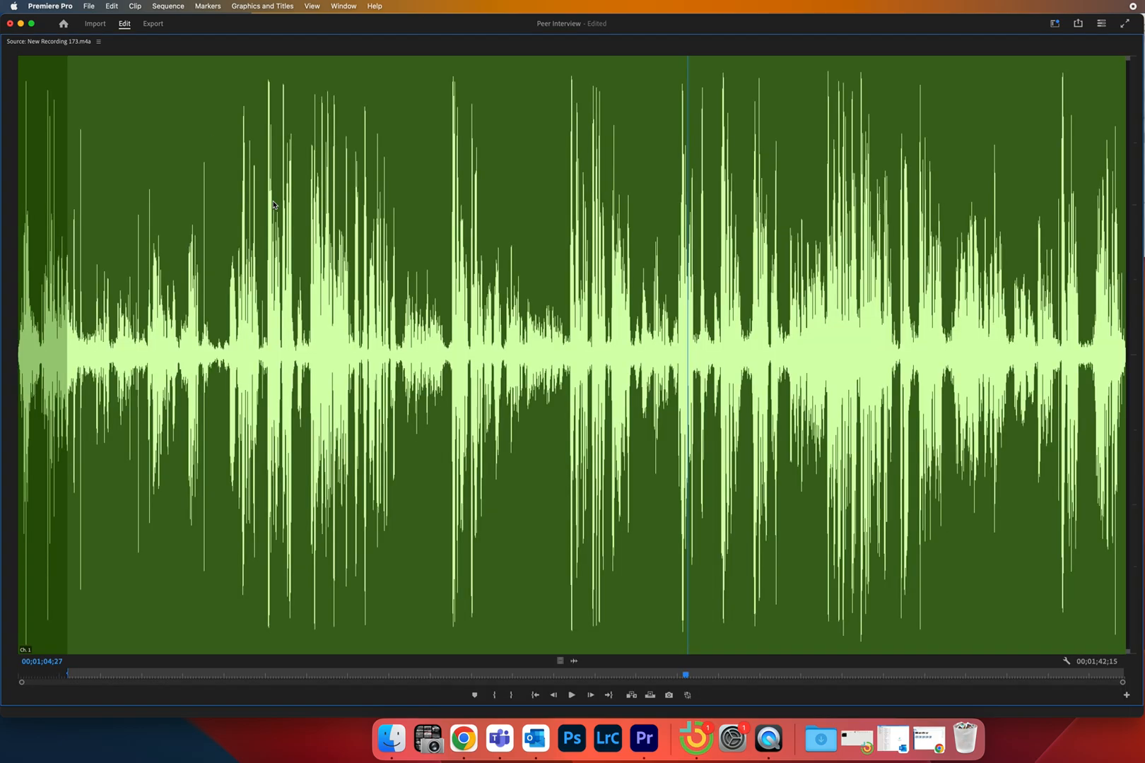
key(grave)
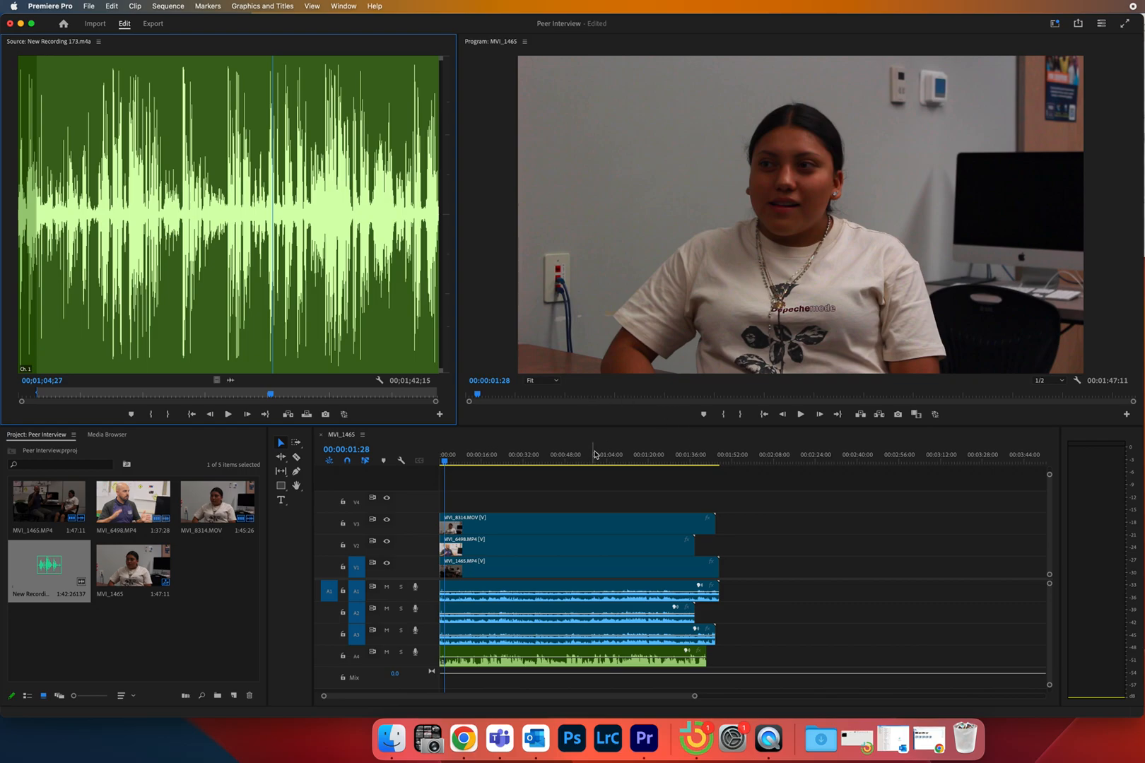
Step: Maximize the timeline and zoom in around 00:00:01:28 until the ruler shows individual frames
click(648, 556)
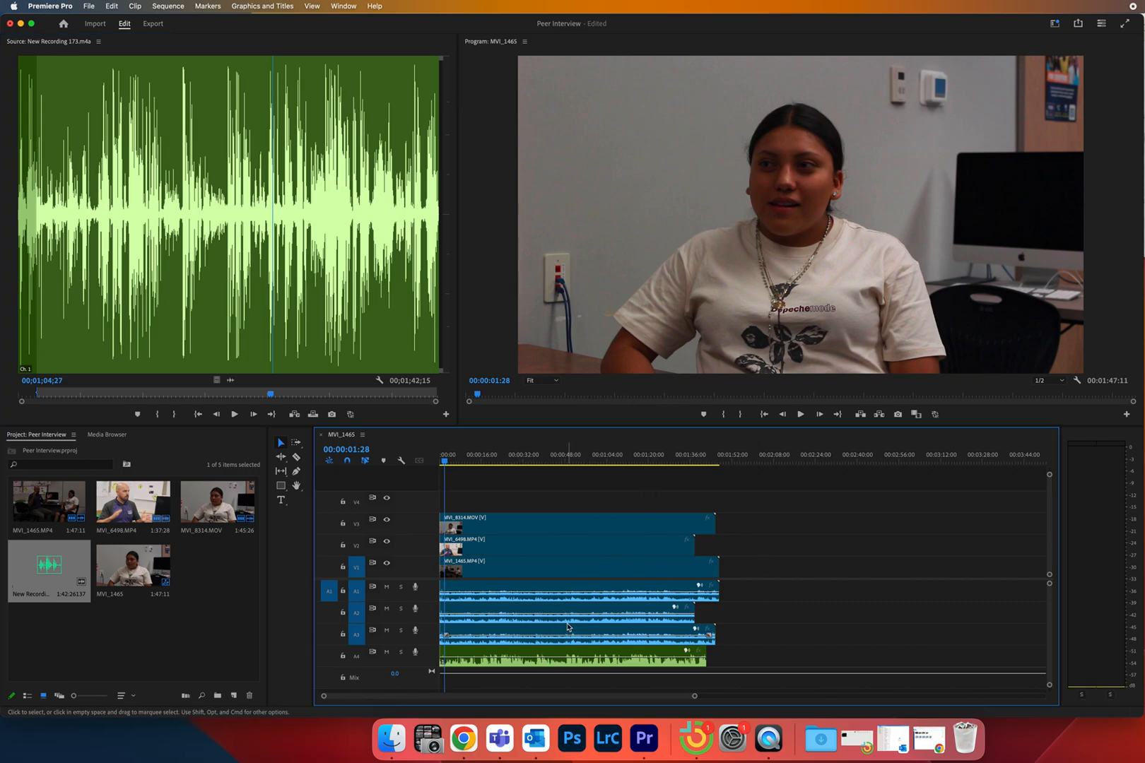
key(grave)
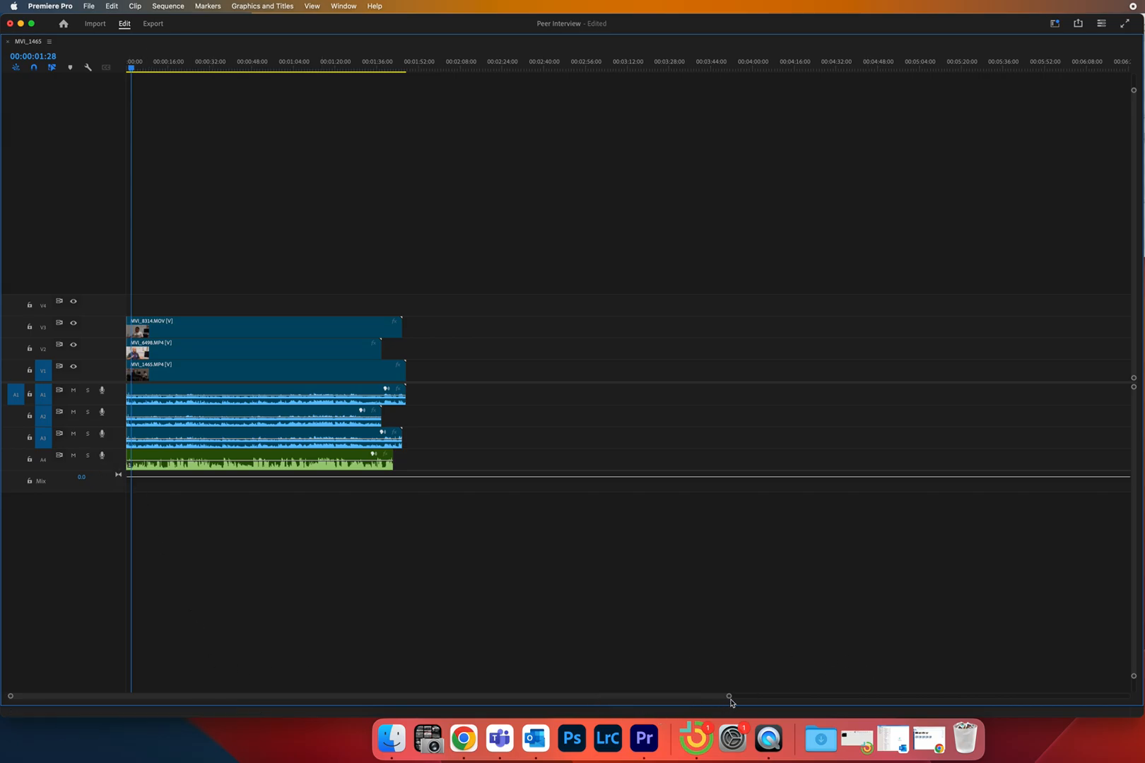
drag(729, 698, 385, 692)
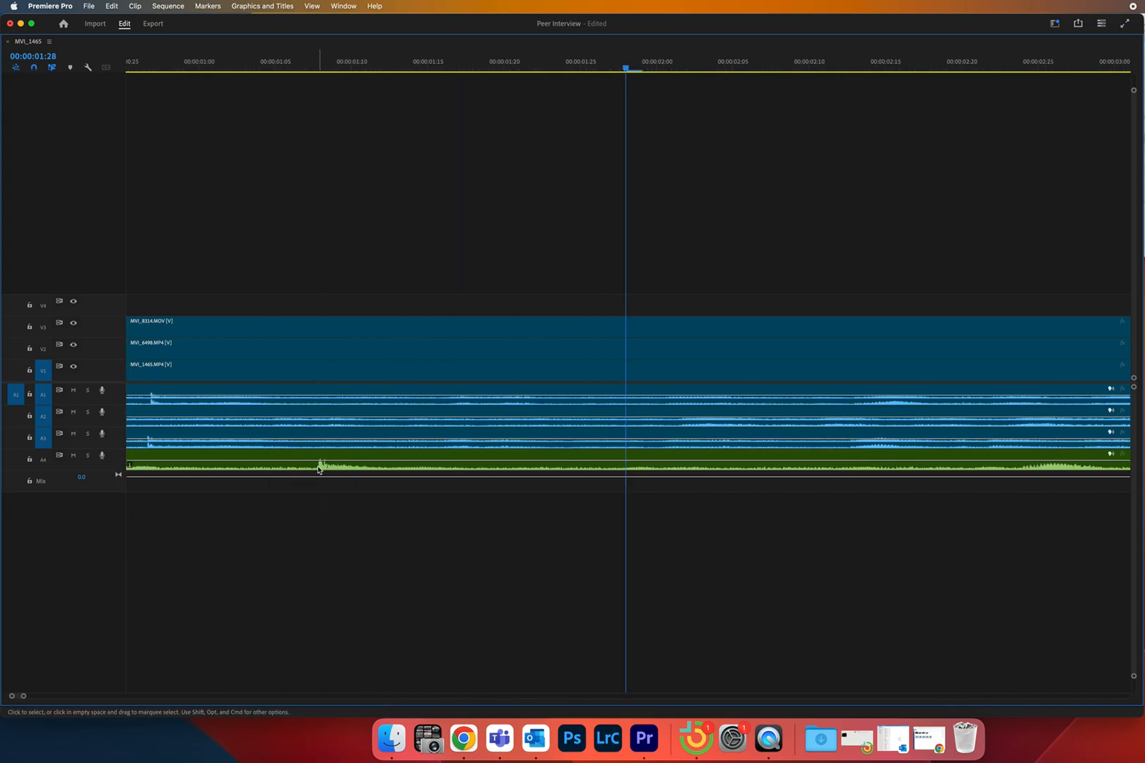
Step: Play the sequence from 00:00:01:07 to hear the sound at the waveform spike on track A4
click(321, 65)
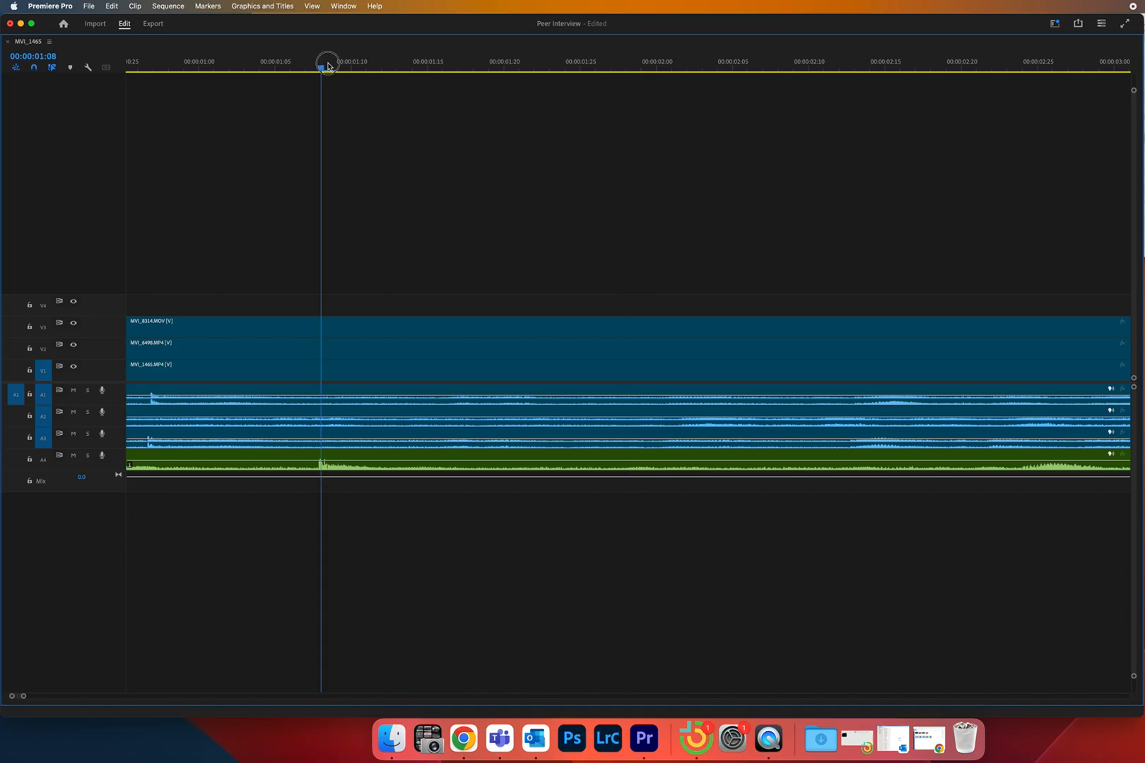
drag(317, 69, 305, 70)
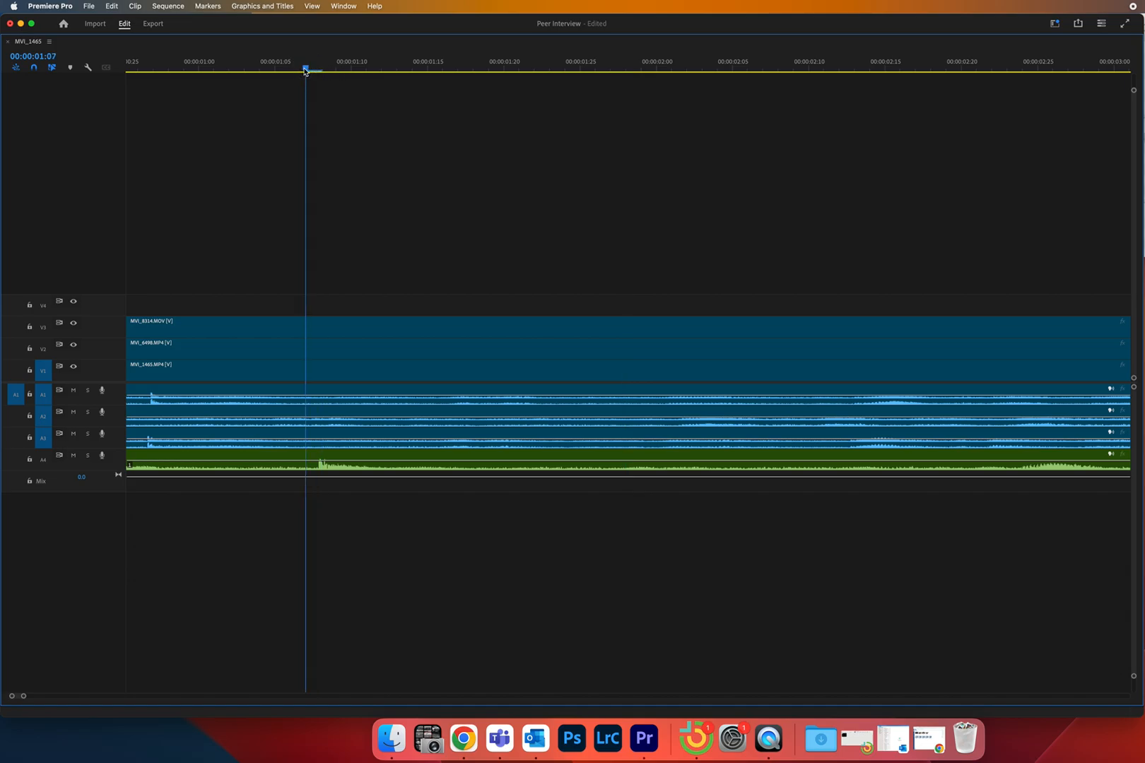
key(space)
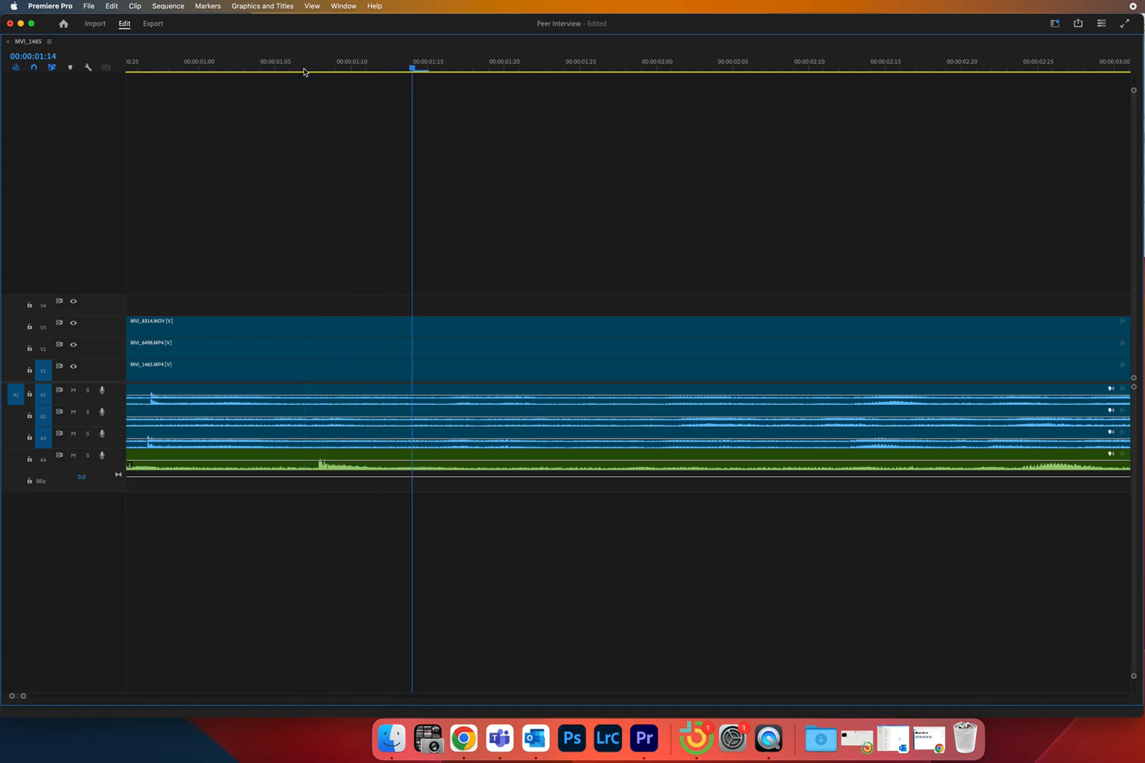
key(space)
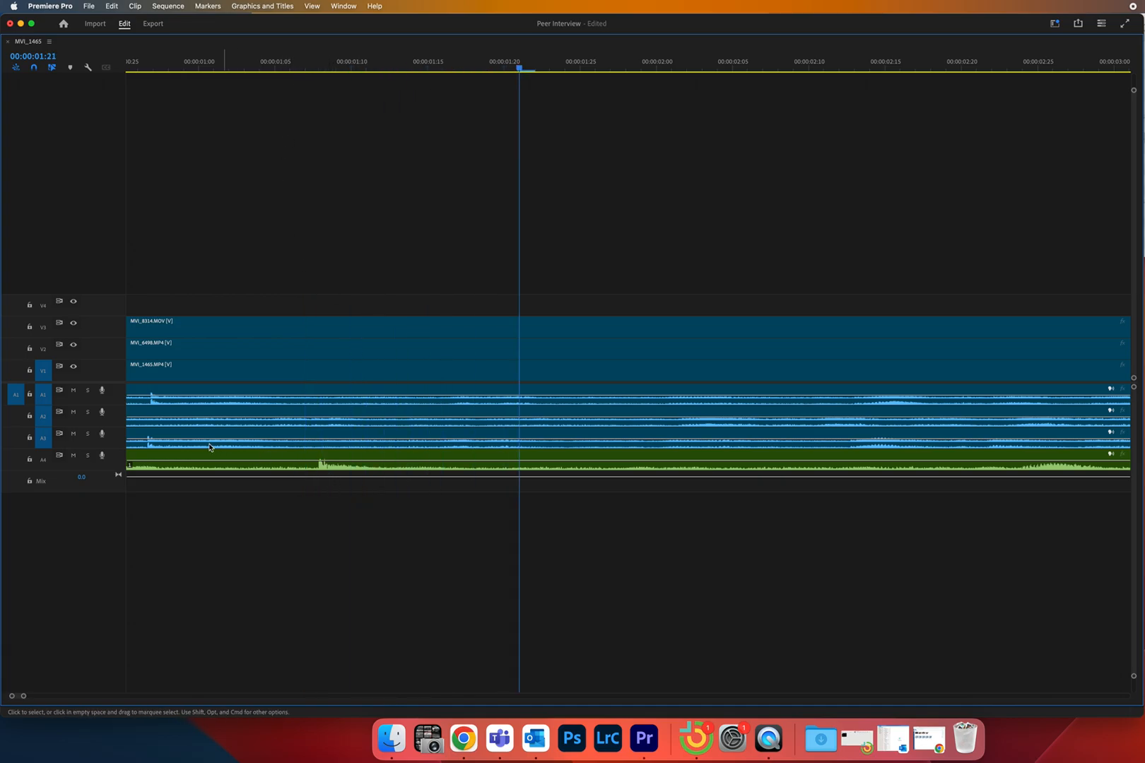
Step: Shift the MVI_8314.MOV clip on V3 so its A3 waveform spike lines up with the recording's spike on A4
scroll(486, 568, left, 5)
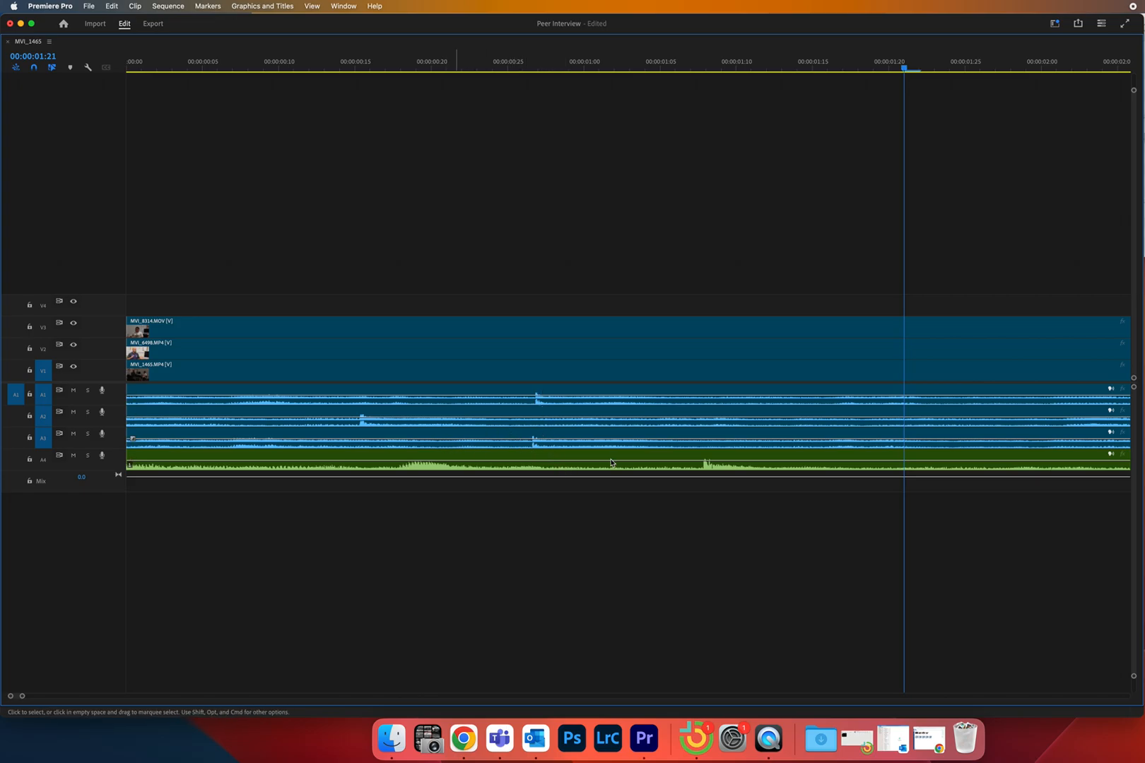
drag(580, 445, 599, 447)
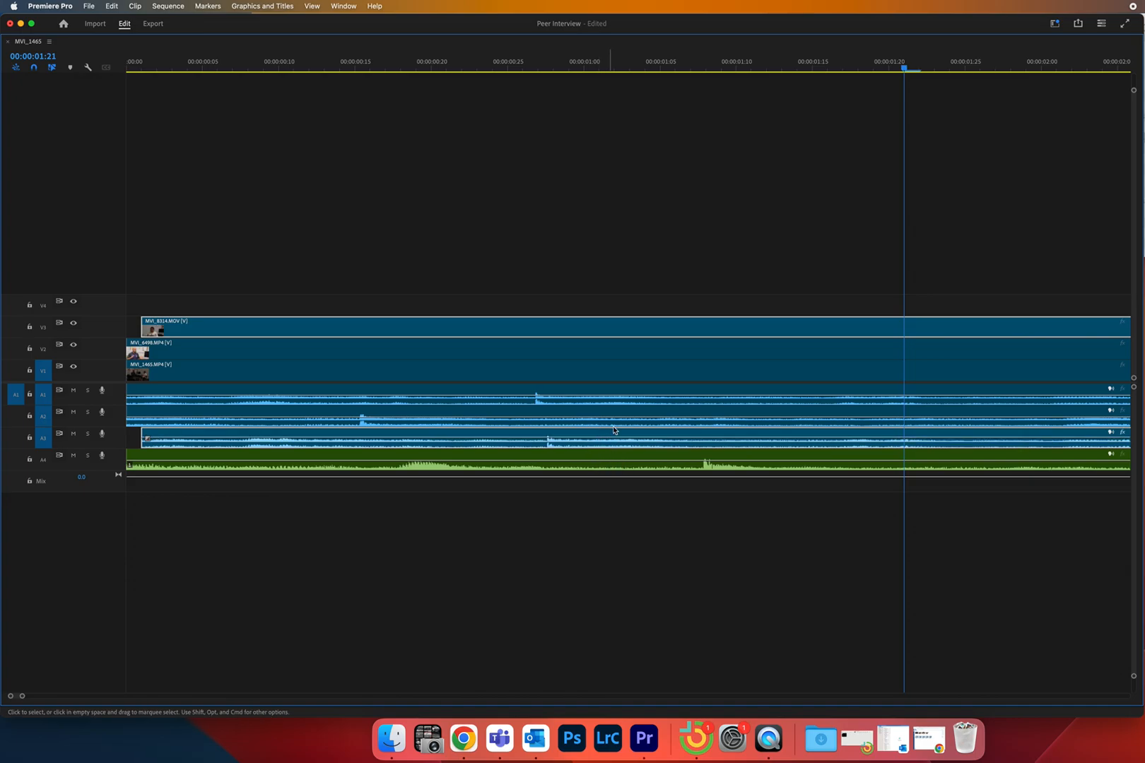
drag(613, 331, 781, 333)
drag(689, 332, 701, 332)
scroll(701, 331, right, 2)
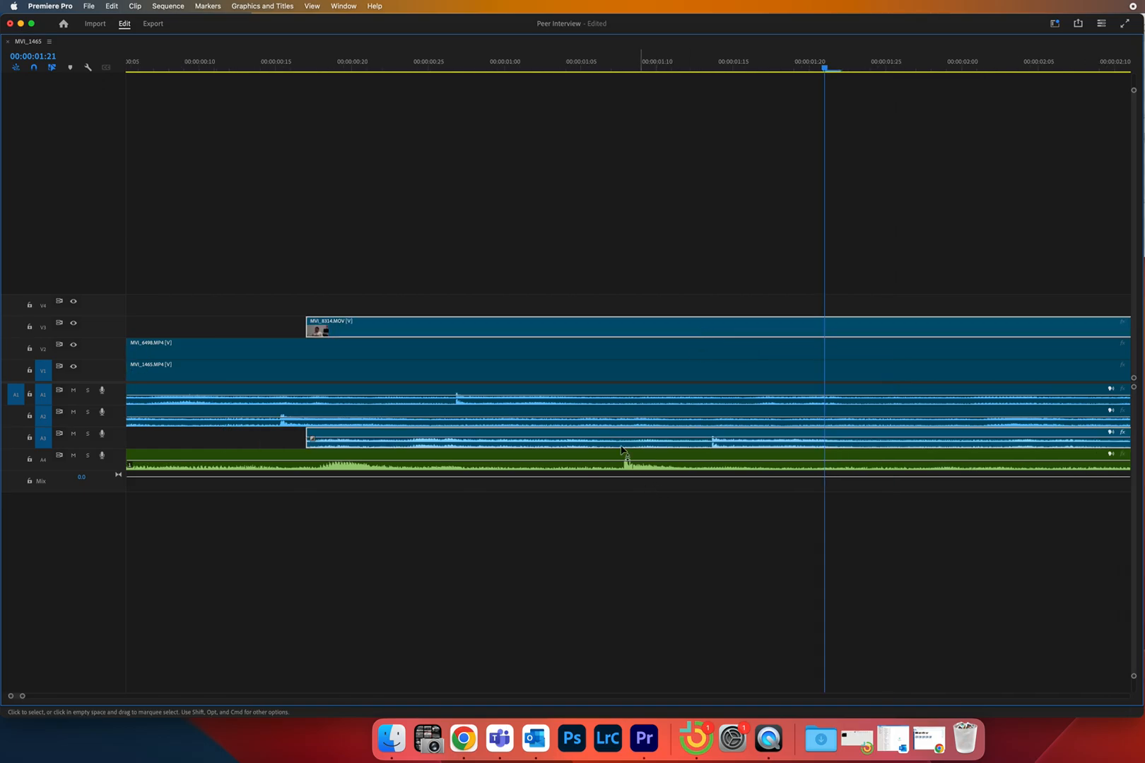
drag(641, 330, 553, 336)
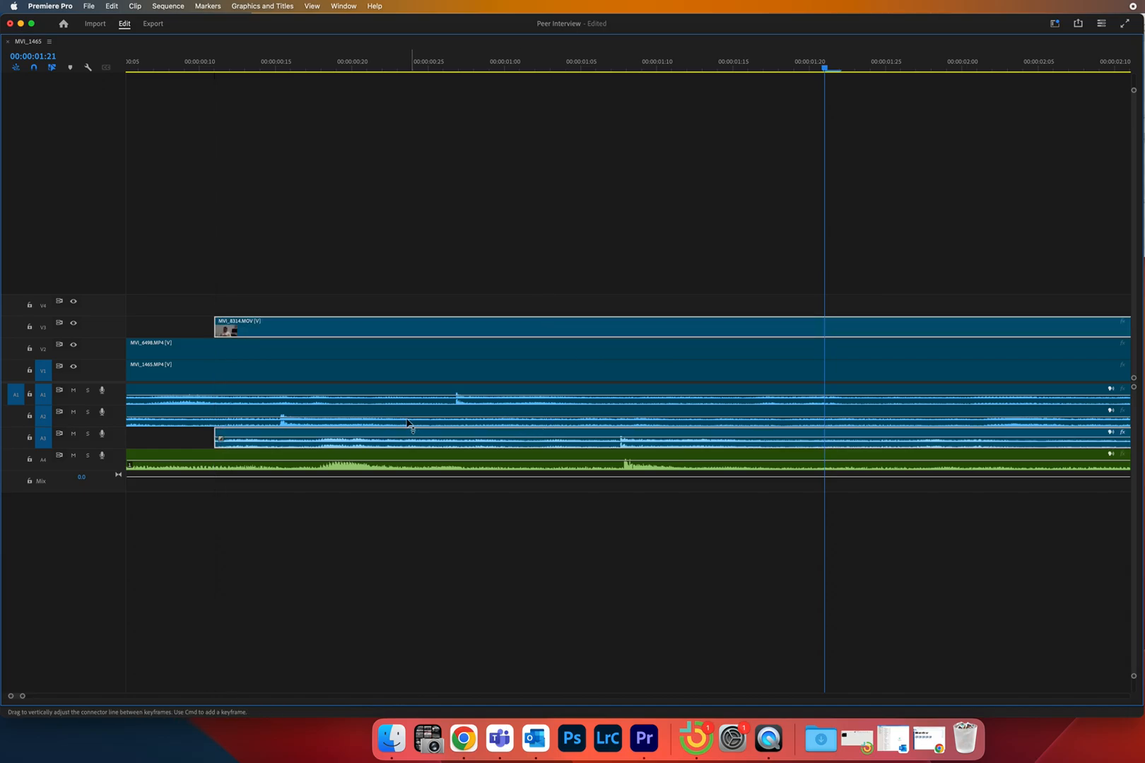
Step: Shift the MVI_6498.MP4 clip along V2 to bring its A2 spike close to the A4 spike, undoing the misplacement onto V1
click(427, 425)
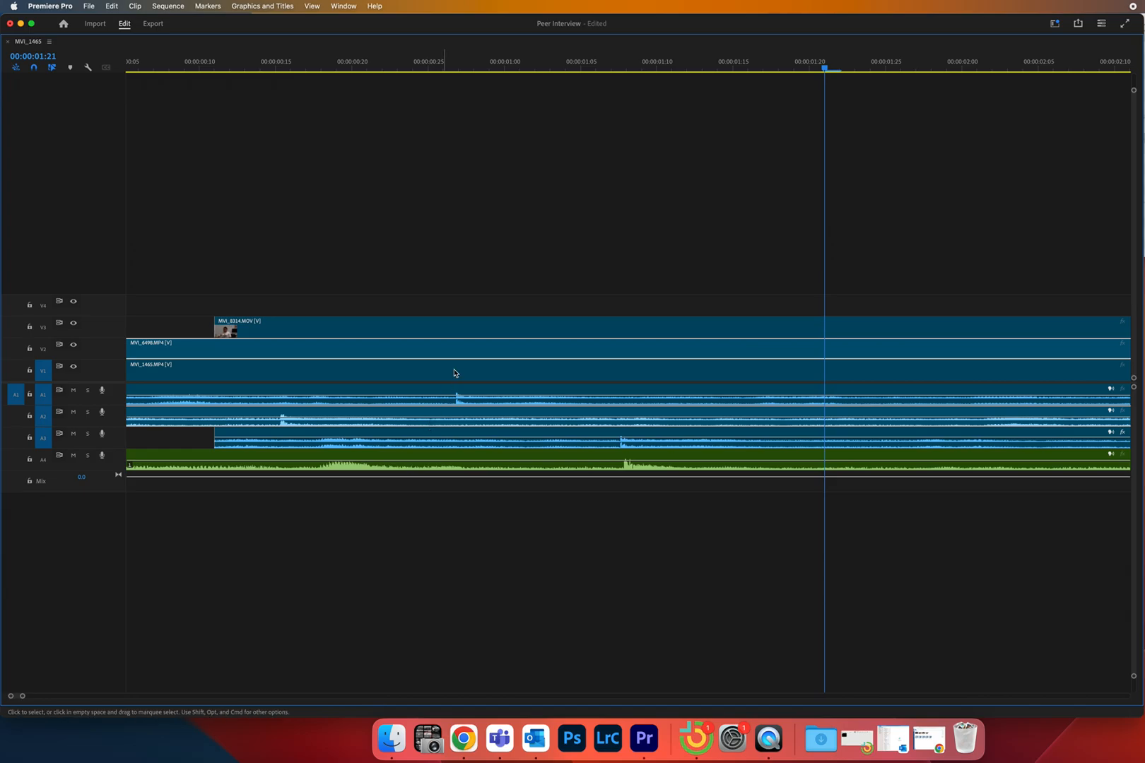
drag(477, 348, 767, 362)
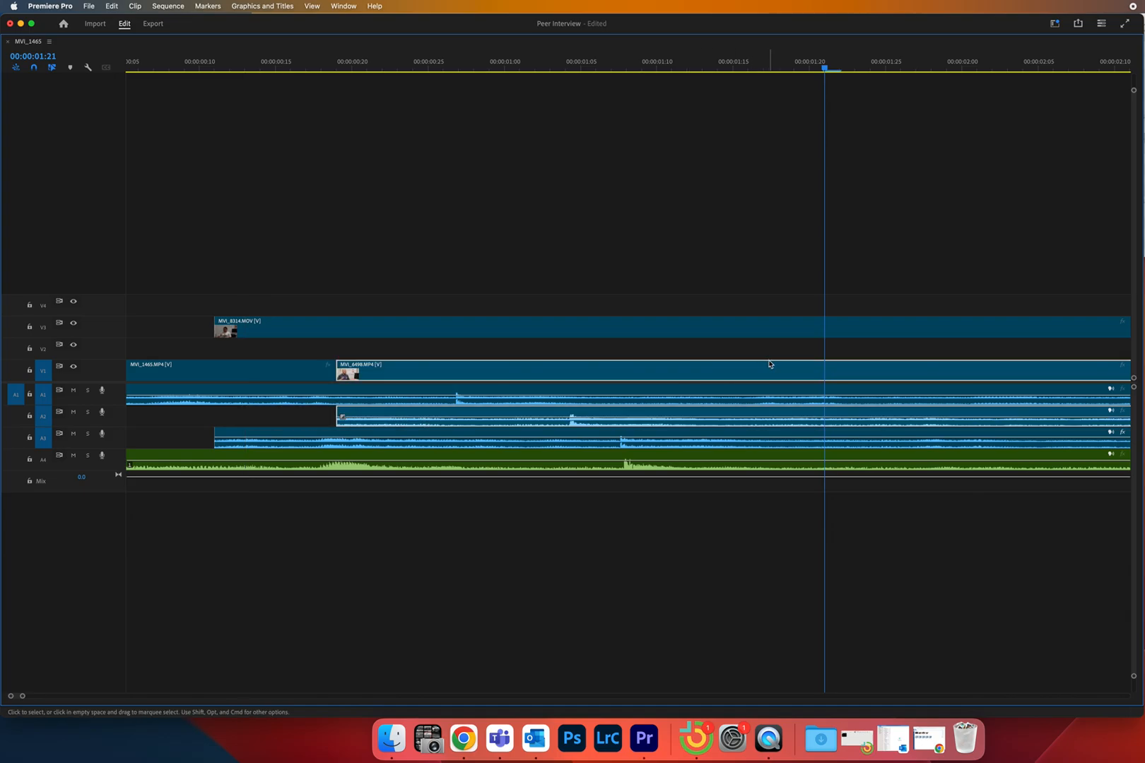
key(super+z)
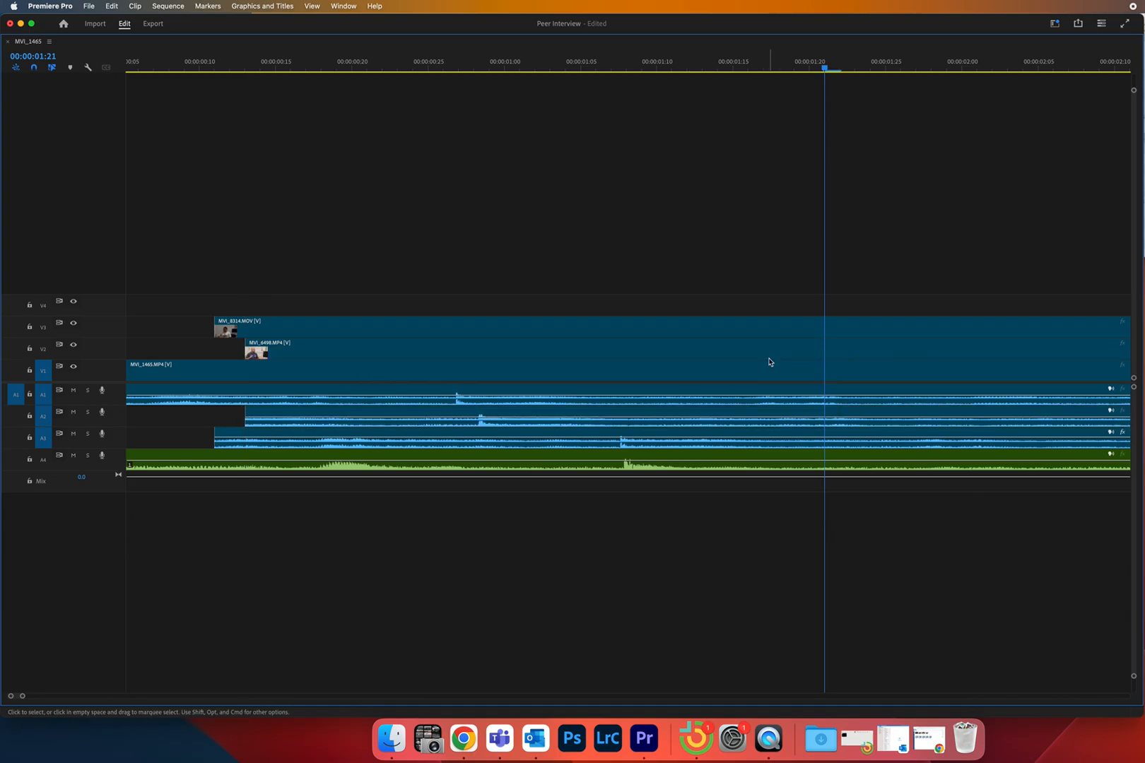
drag(581, 351, 717, 349)
drag(721, 351, 721, 355)
drag(601, 353, 508, 358)
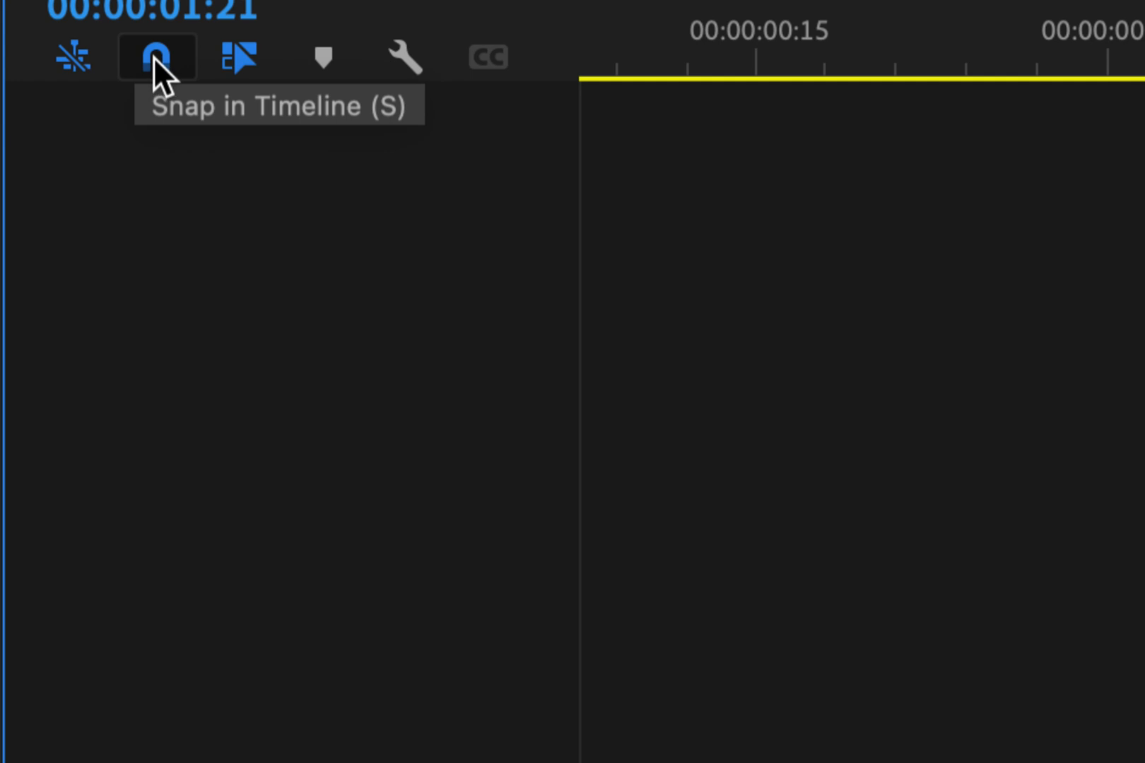
Step: Turn off timeline snapping and line up the spikes of MVI_6498.MP4, MVI_8314.MOV and MVI_1465.MP4 with the A4 spike
click(154, 59)
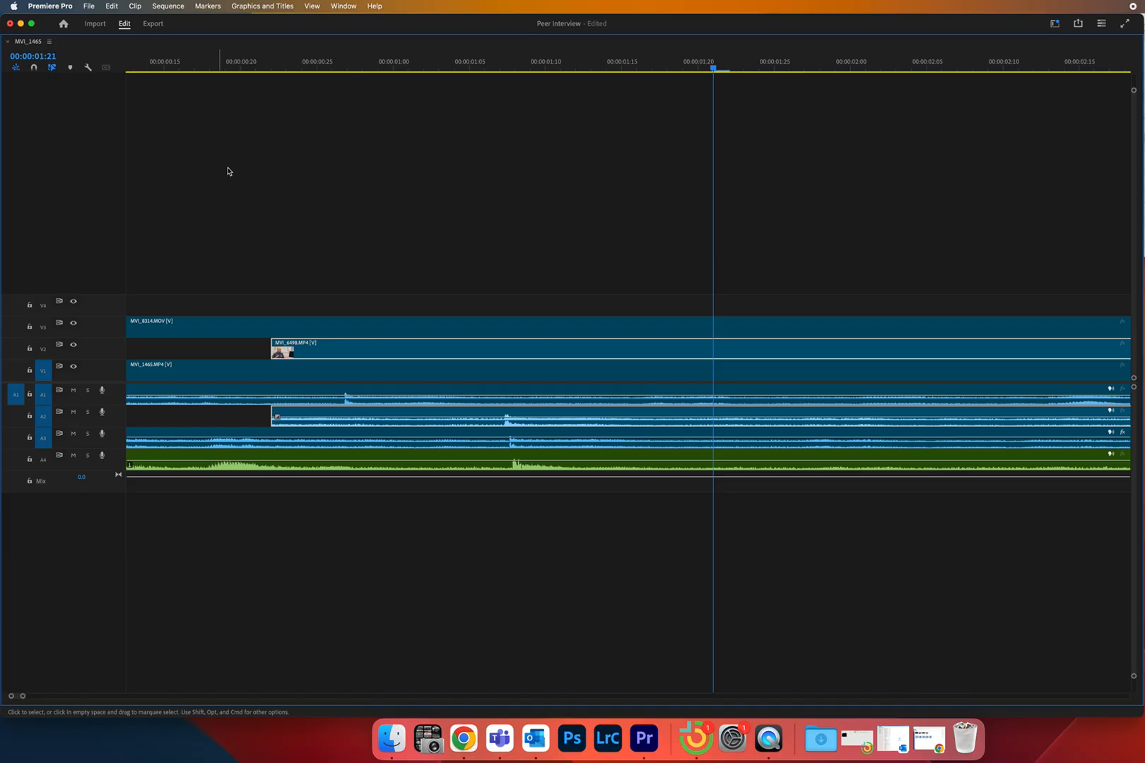
drag(463, 416, 523, 438)
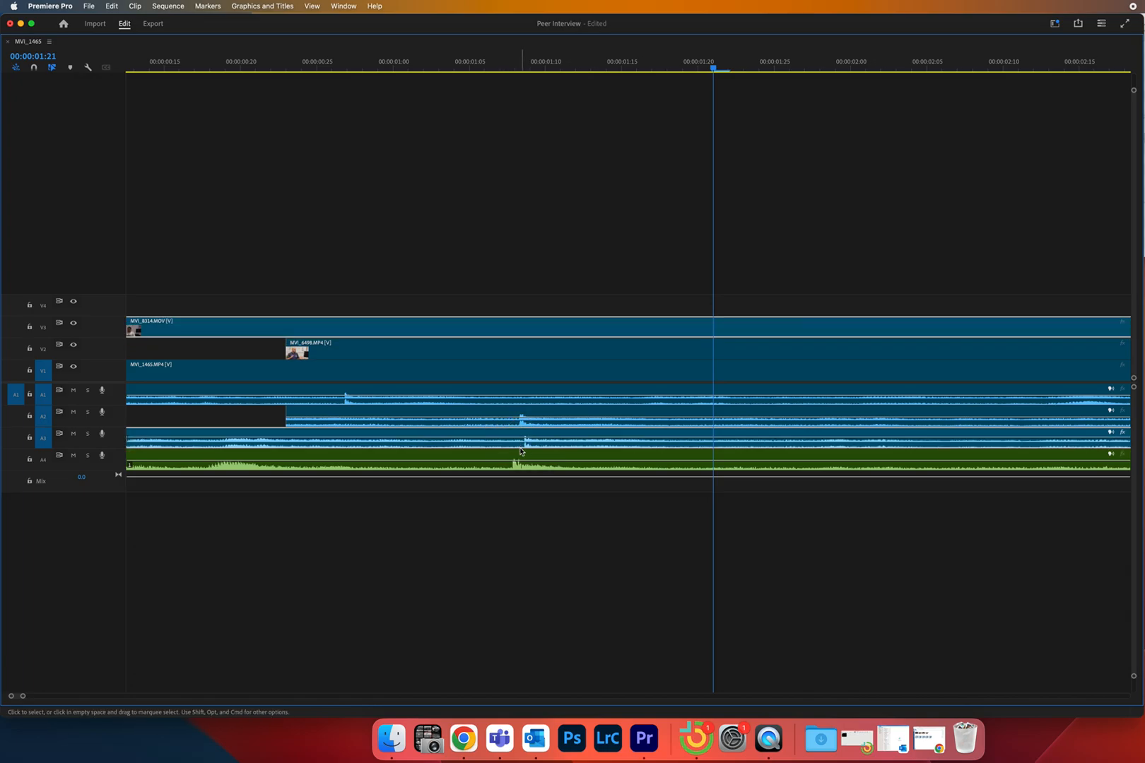
mouse_move(238, 326)
mouse_down()
mouse_move(302, 328)
mouse_move(225, 329)
mouse_up()
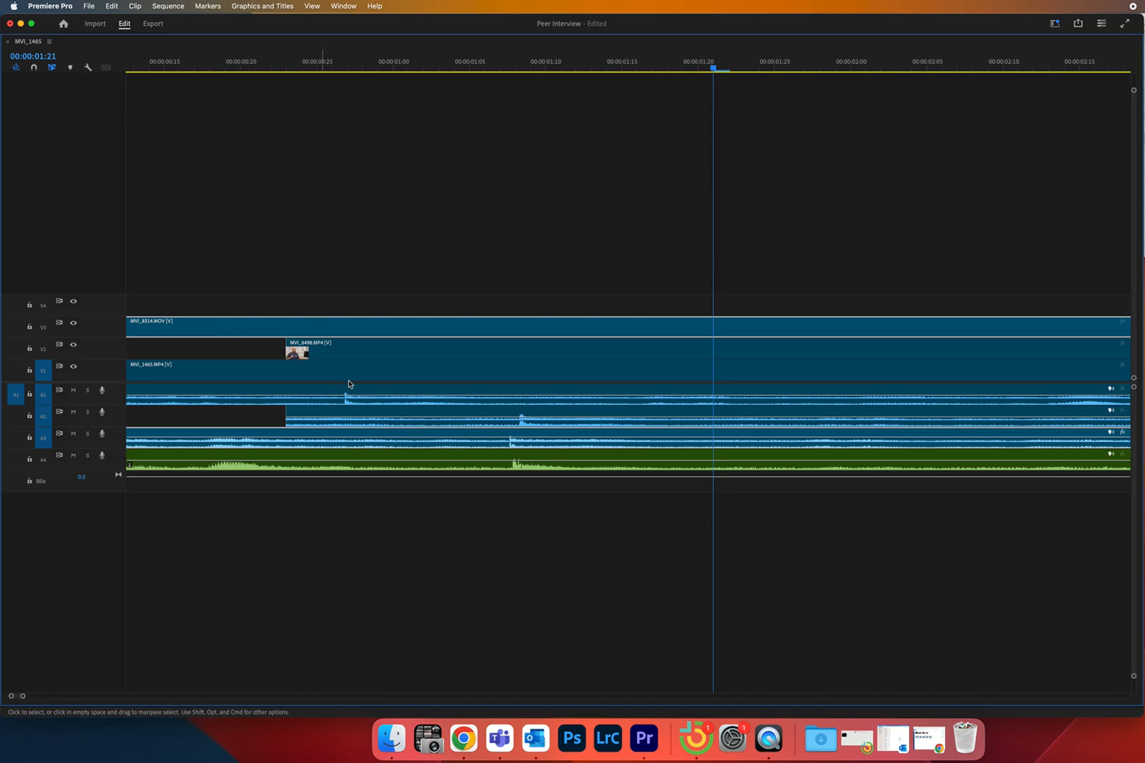
click(358, 407)
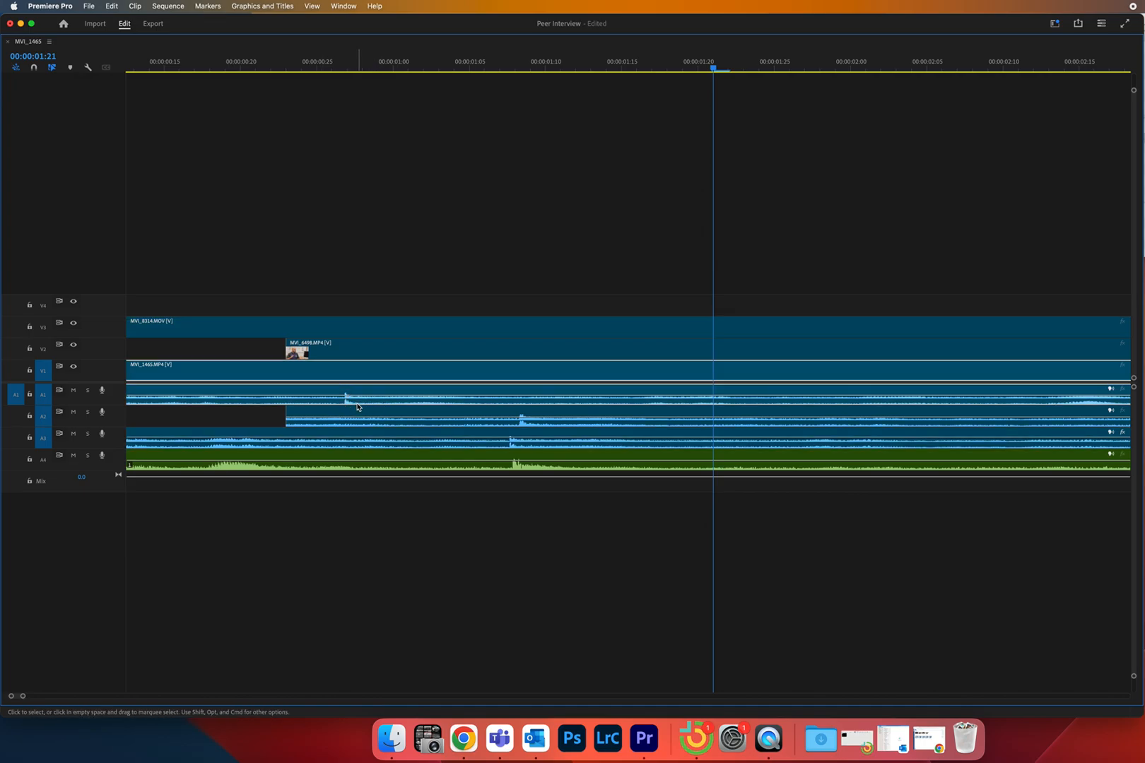
drag(371, 409, 554, 426)
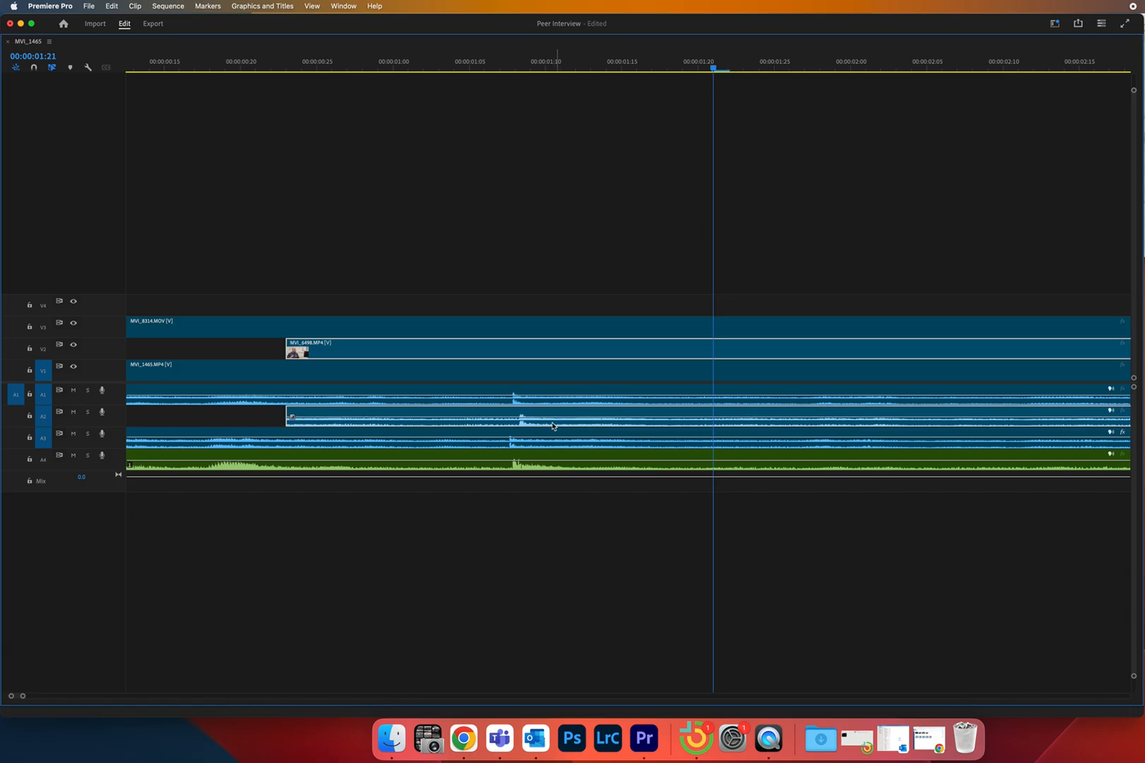
Step: Play the sequence back and forth from 00:00:01:05 across the aligned spikes to check the audio sync
drag(518, 67, 478, 64)
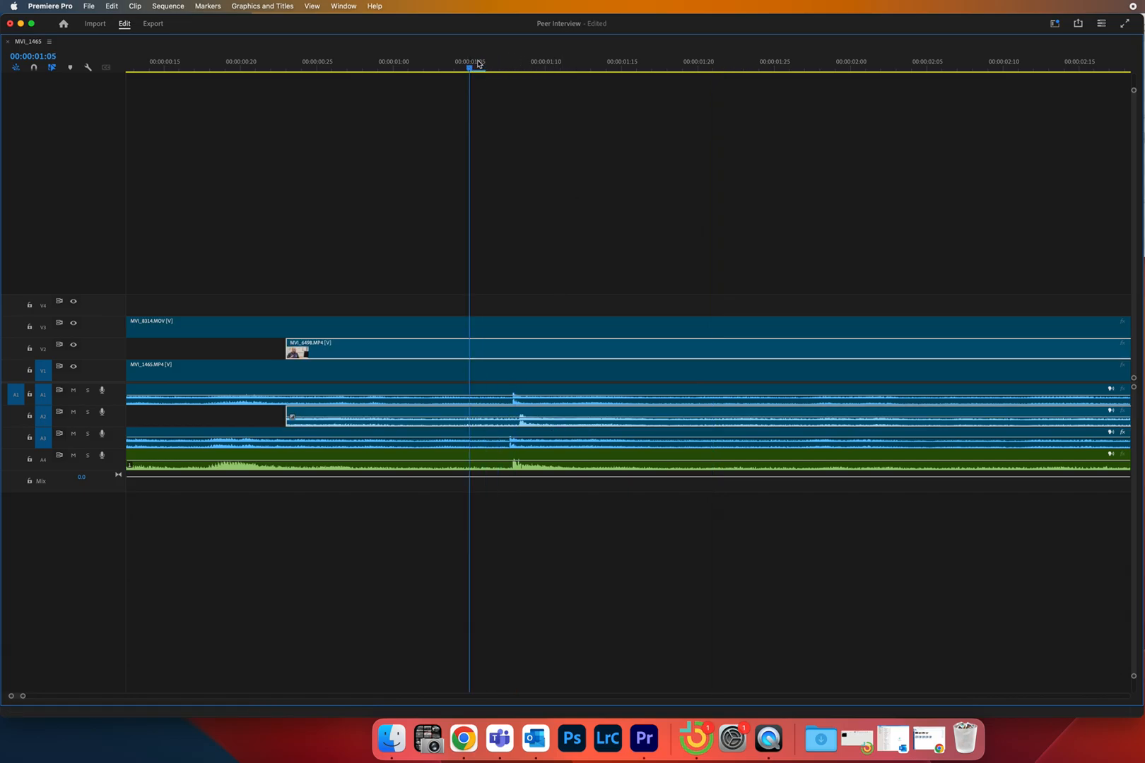
key(l)
key(k)
key(j)
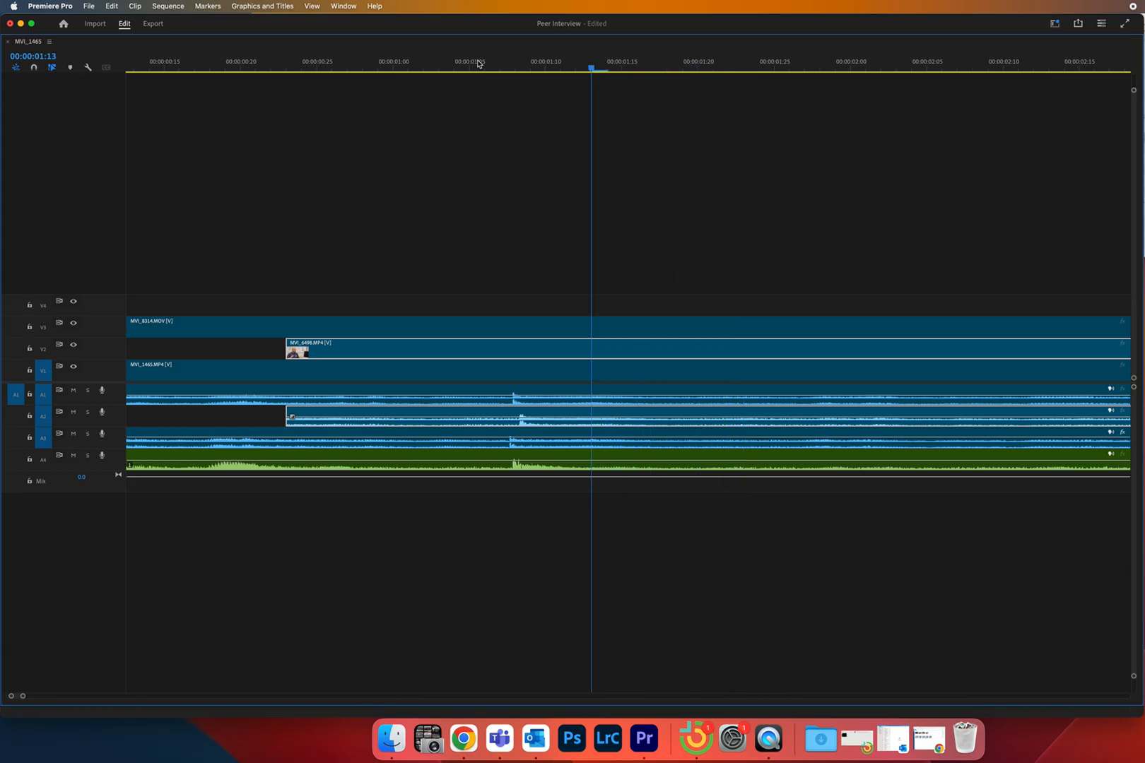
key(k)
key(l)
key(k)
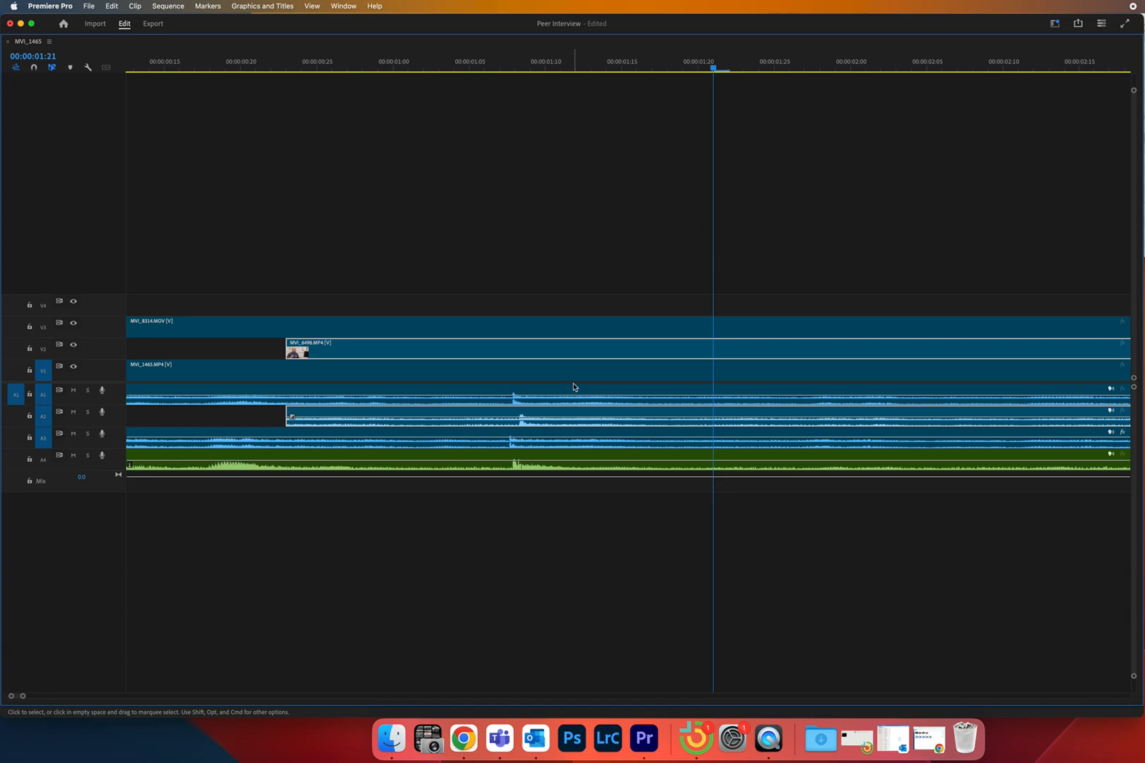
Step: Restore the timeline to its normal size and play the sequence from near its start to find where to trim the opening
key(grave)
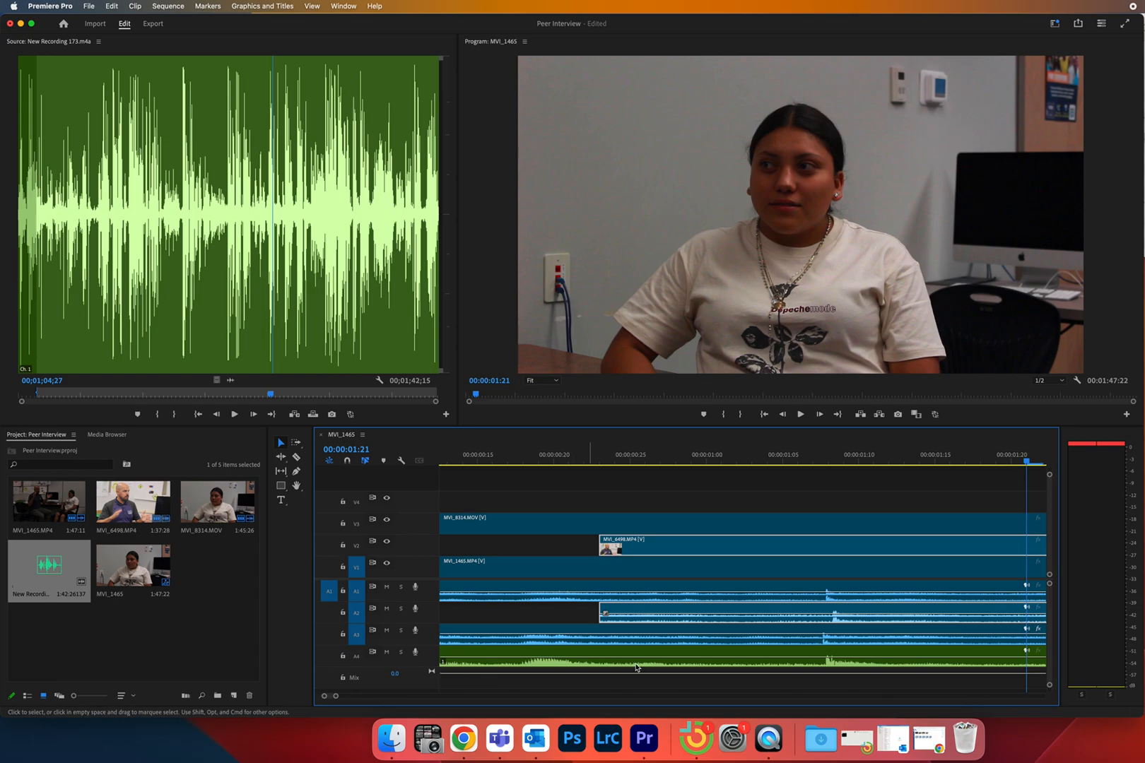
drag(337, 698, 387, 696)
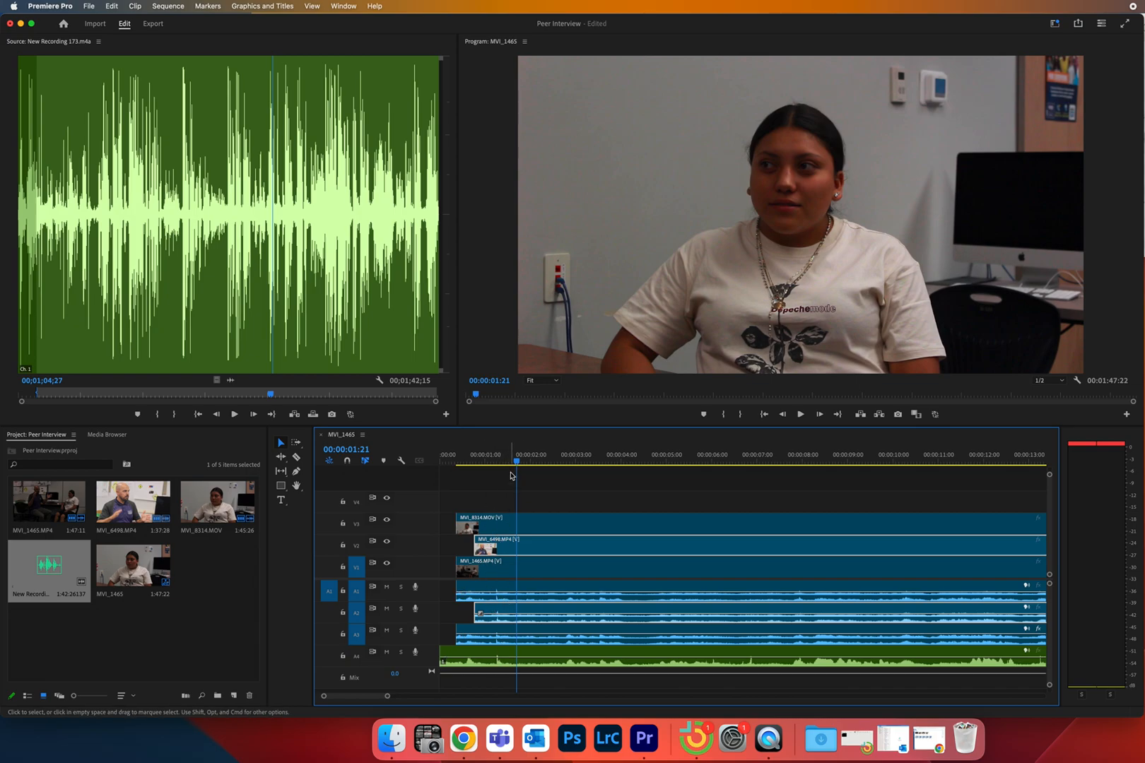
drag(518, 463, 446, 460)
key(space)
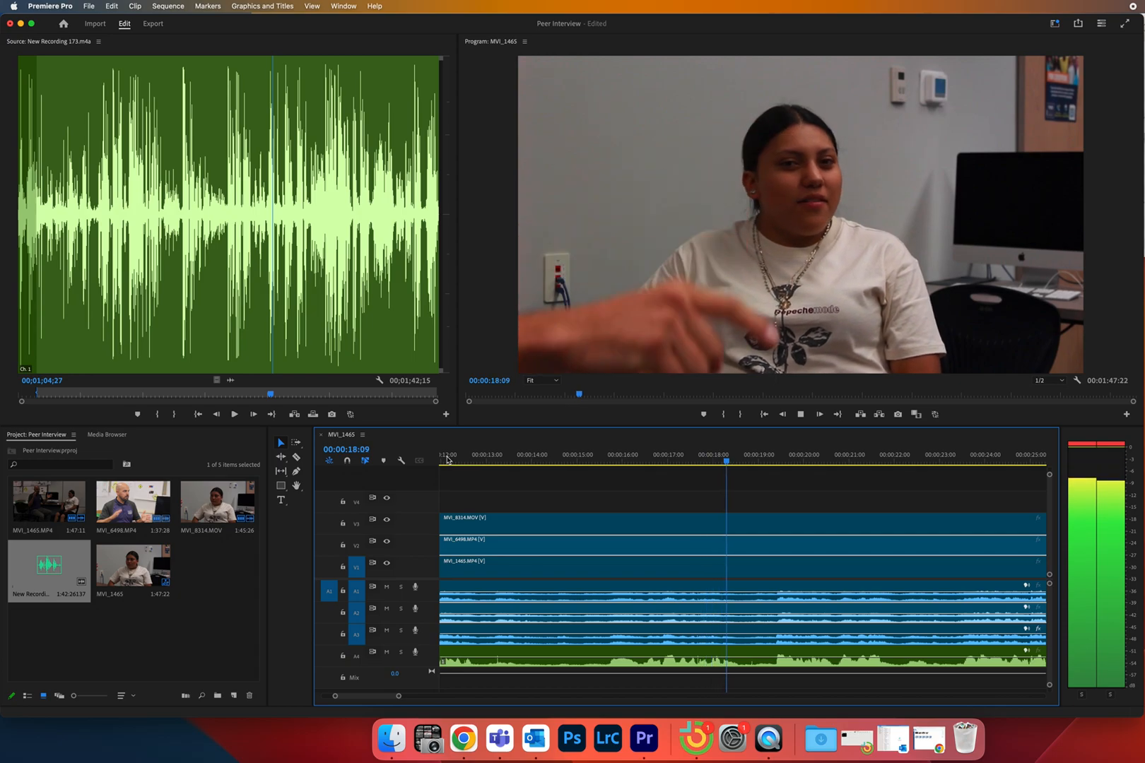
key(space)
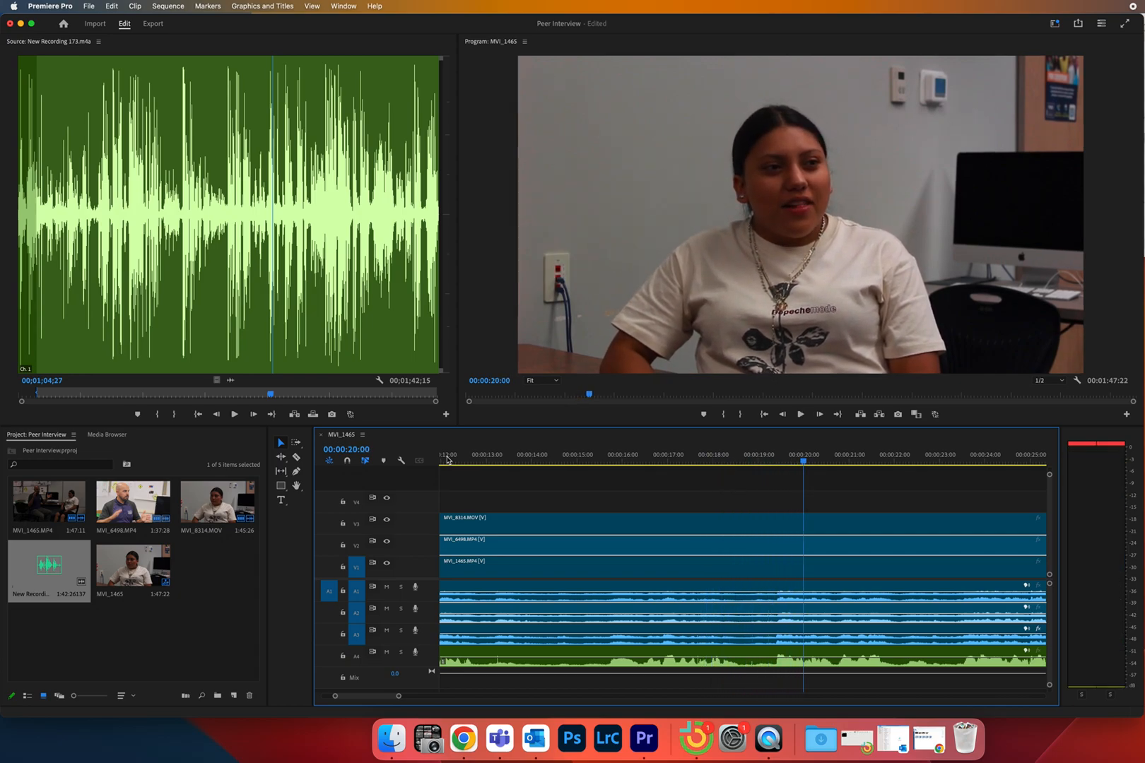
key(j)
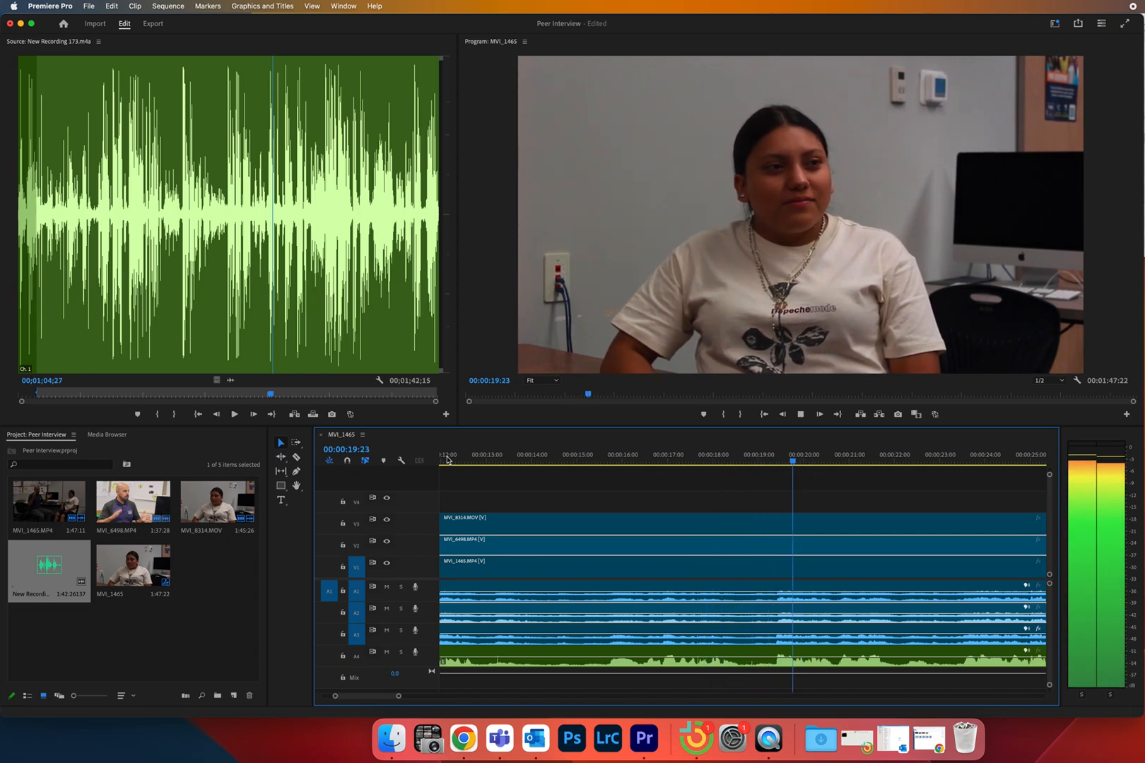
key(k)
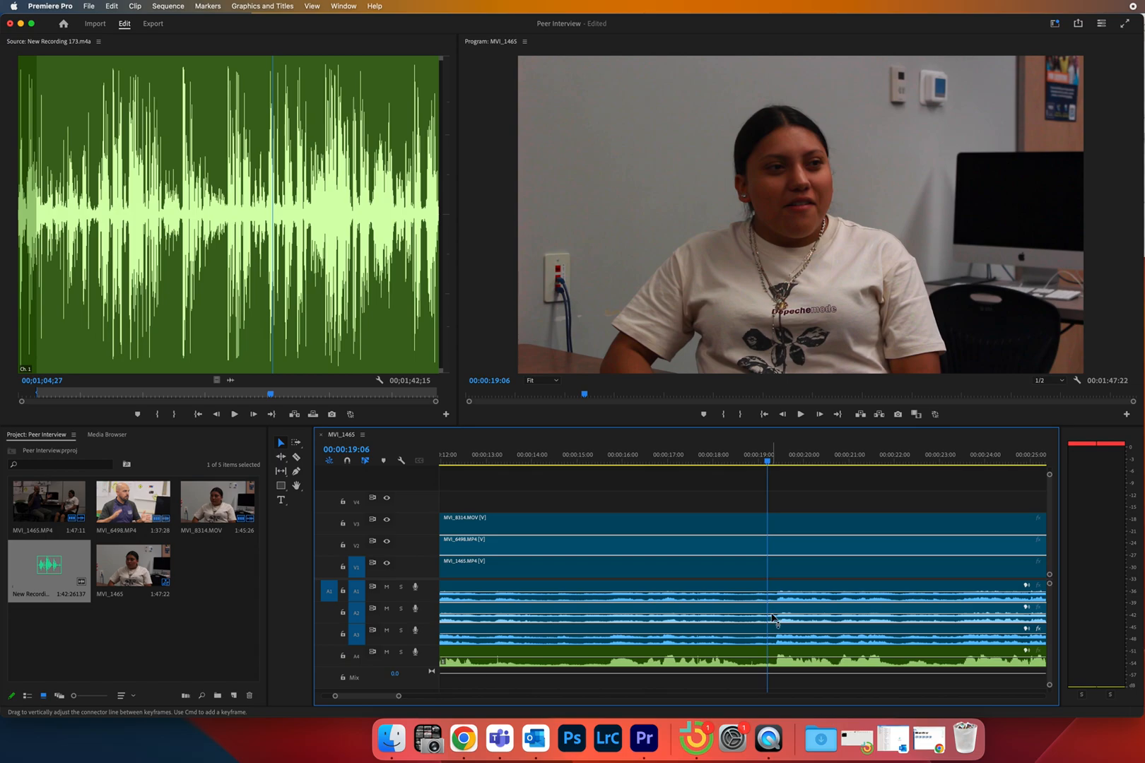
Step: Split all the video and audio clips at 00:00:18:27 with the Razor tool
drag(767, 461, 753, 464)
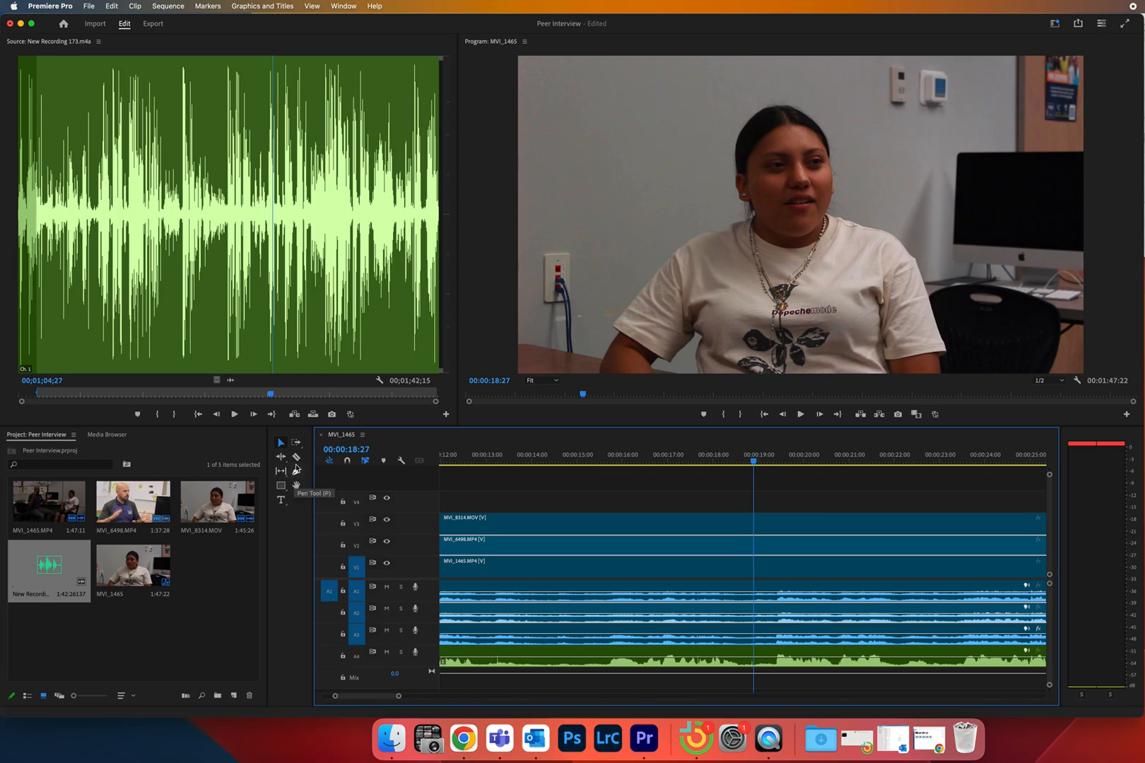
click(296, 458)
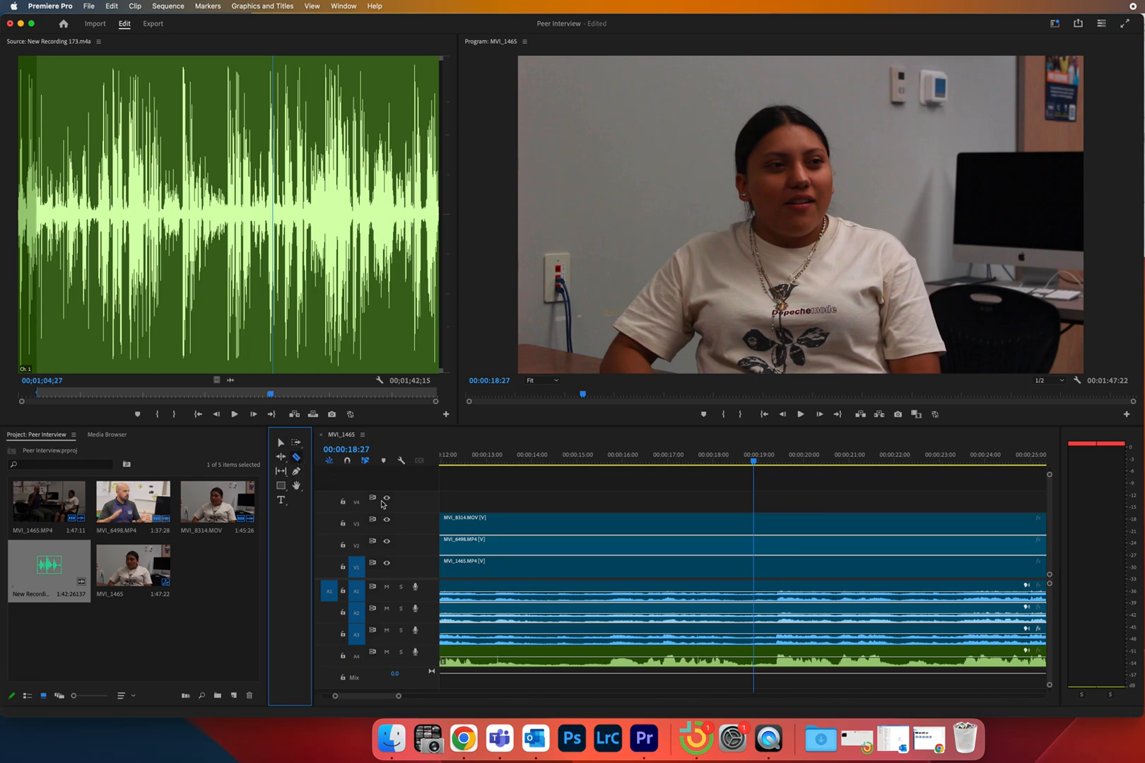
click(757, 660)
click(756, 641)
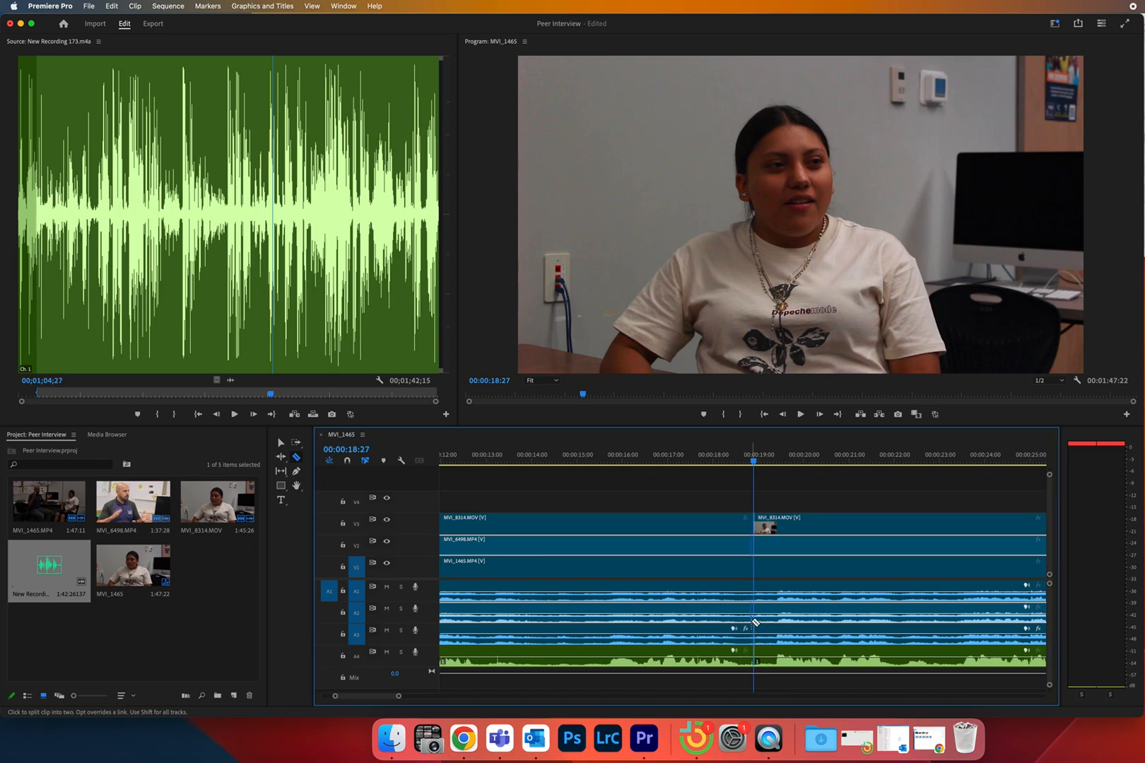
click(752, 609)
click(758, 587)
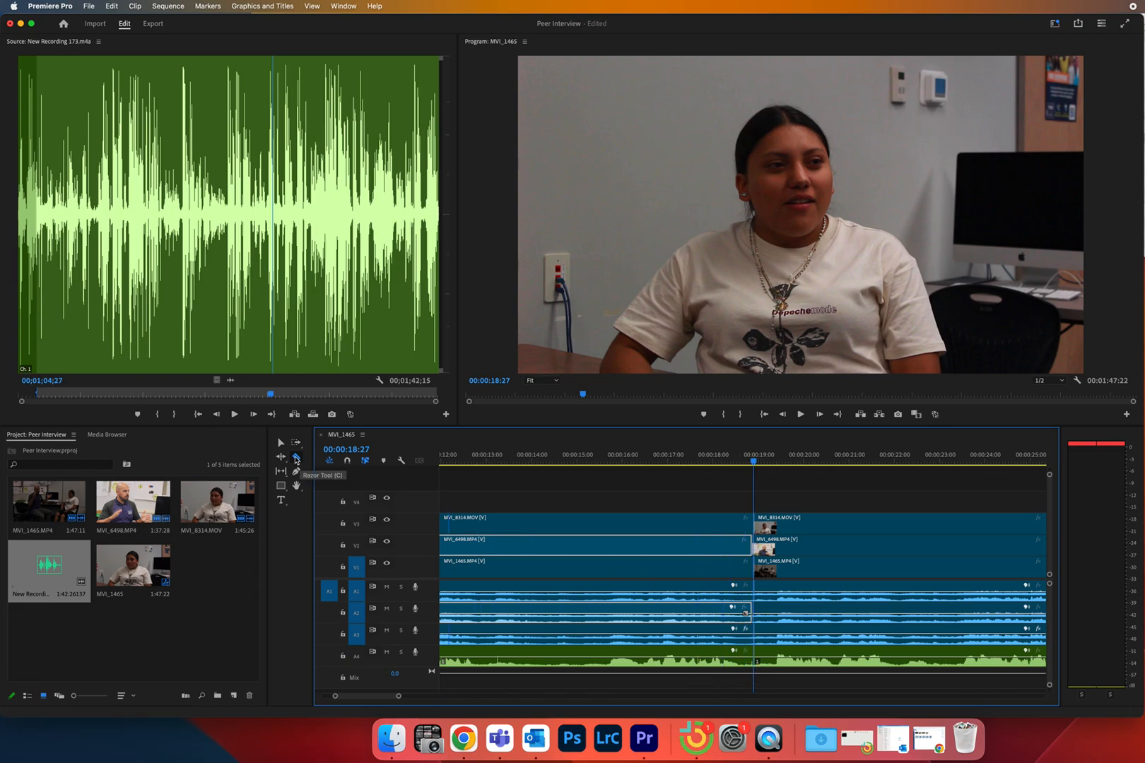
Step: Select all clip segments before the 00:00:18:27 cut and delete them
click(281, 444)
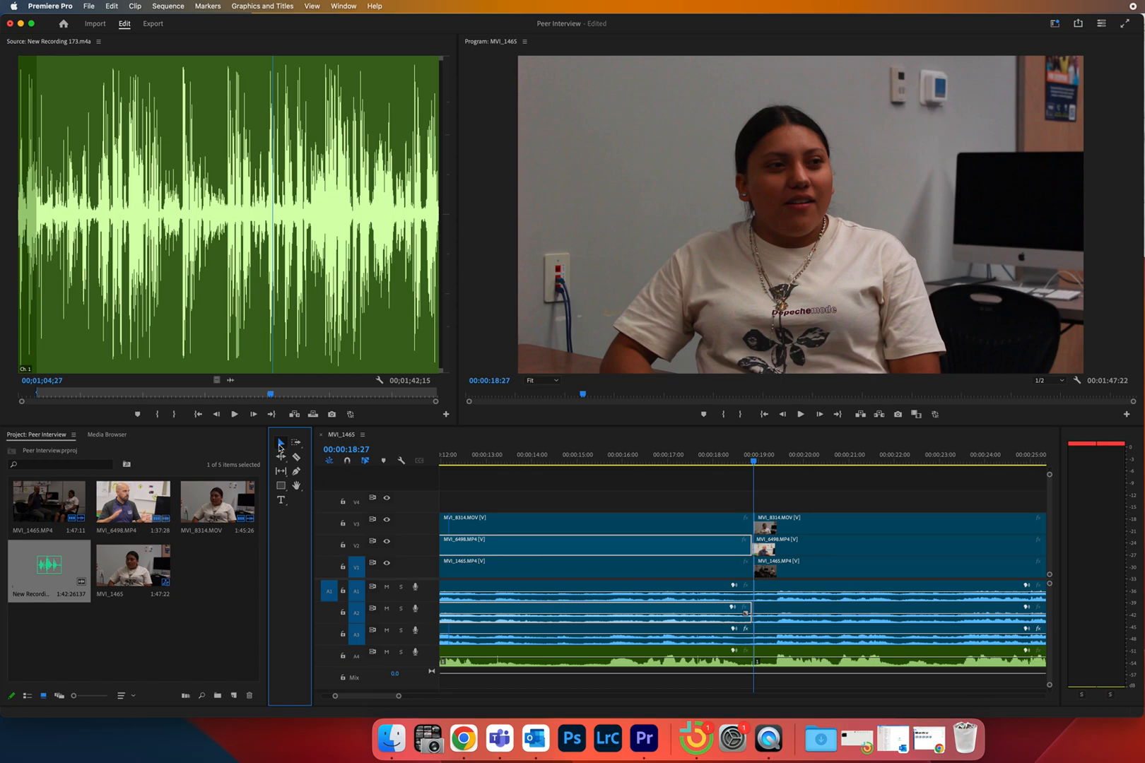
drag(637, 499, 611, 692)
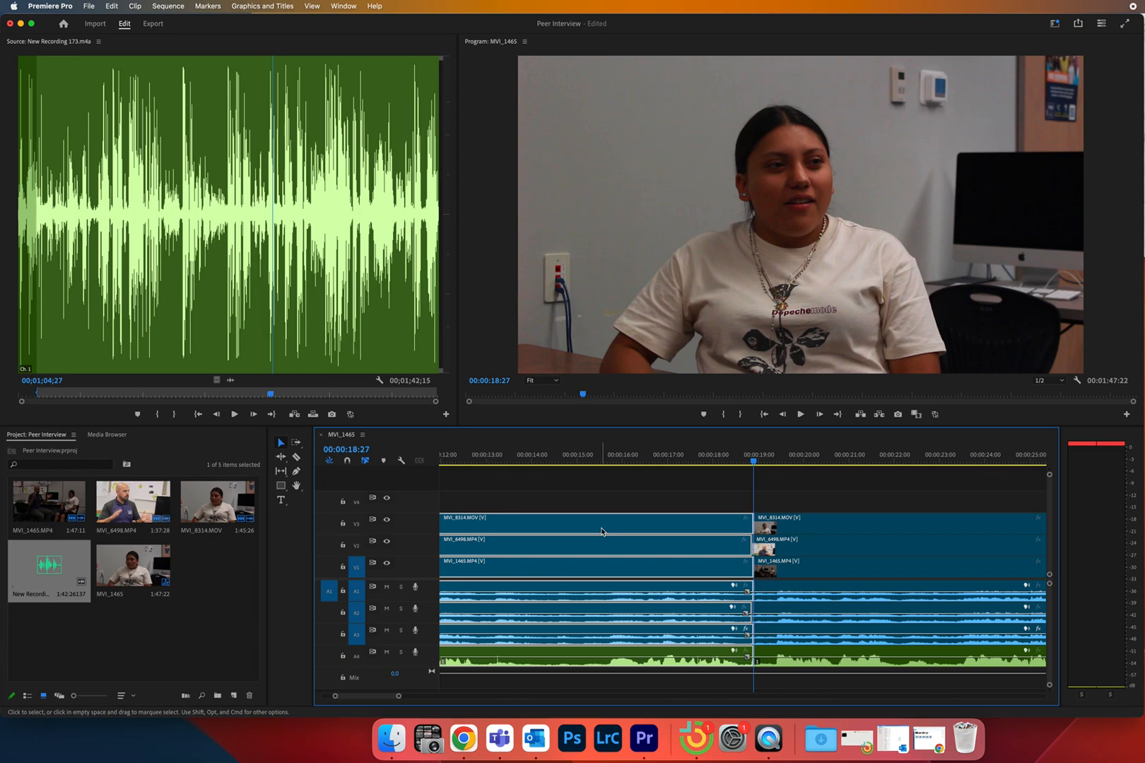
key(Delete)
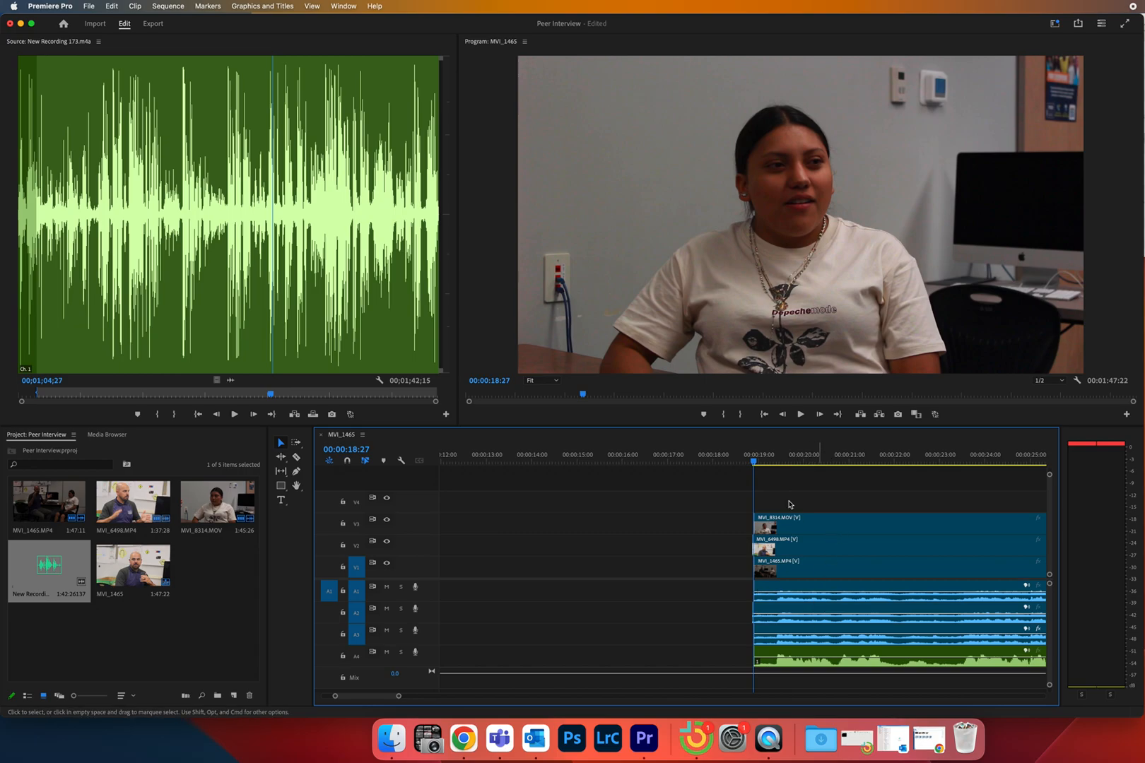
Step: Select all the remaining clips and move them together to the start of the sequence
drag(753, 461, 632, 459)
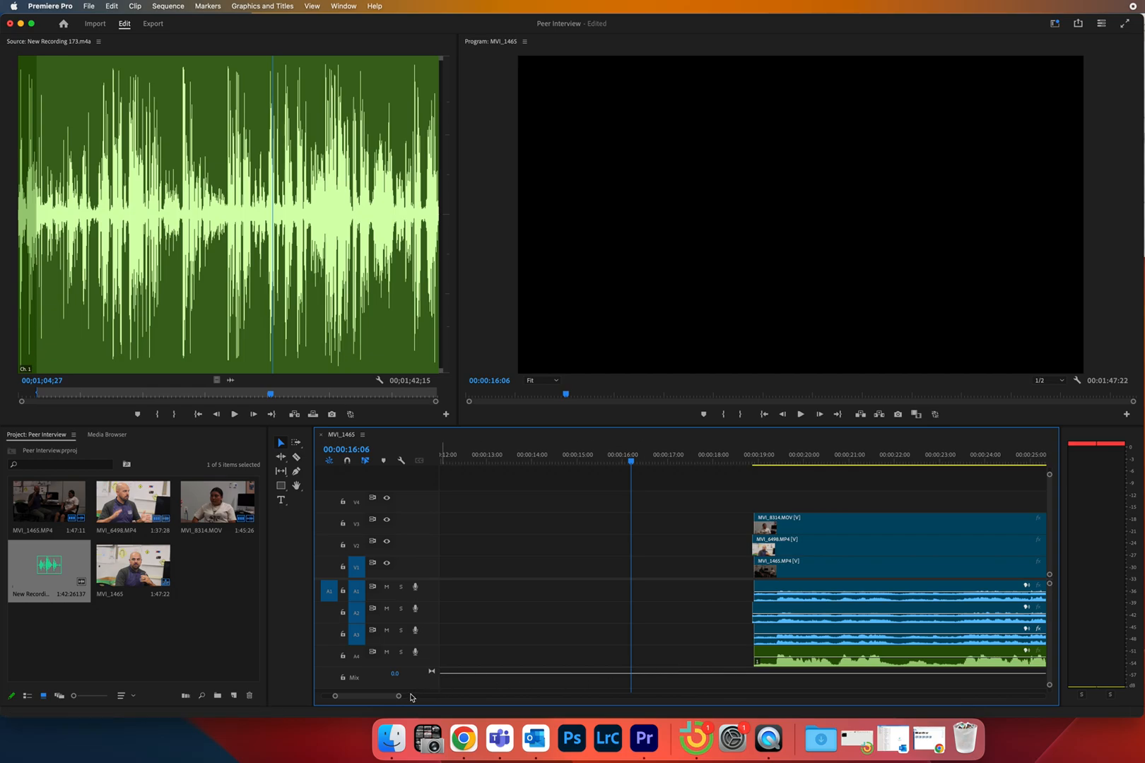
drag(398, 698, 582, 708)
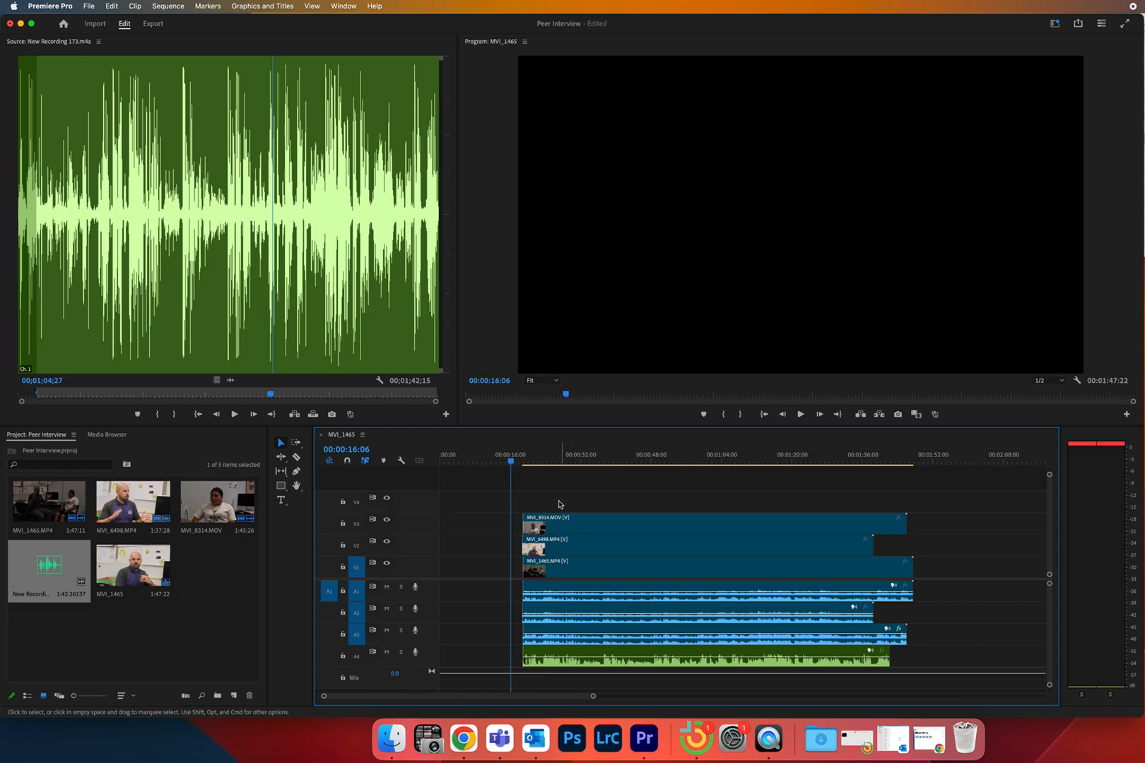
drag(555, 486, 666, 677)
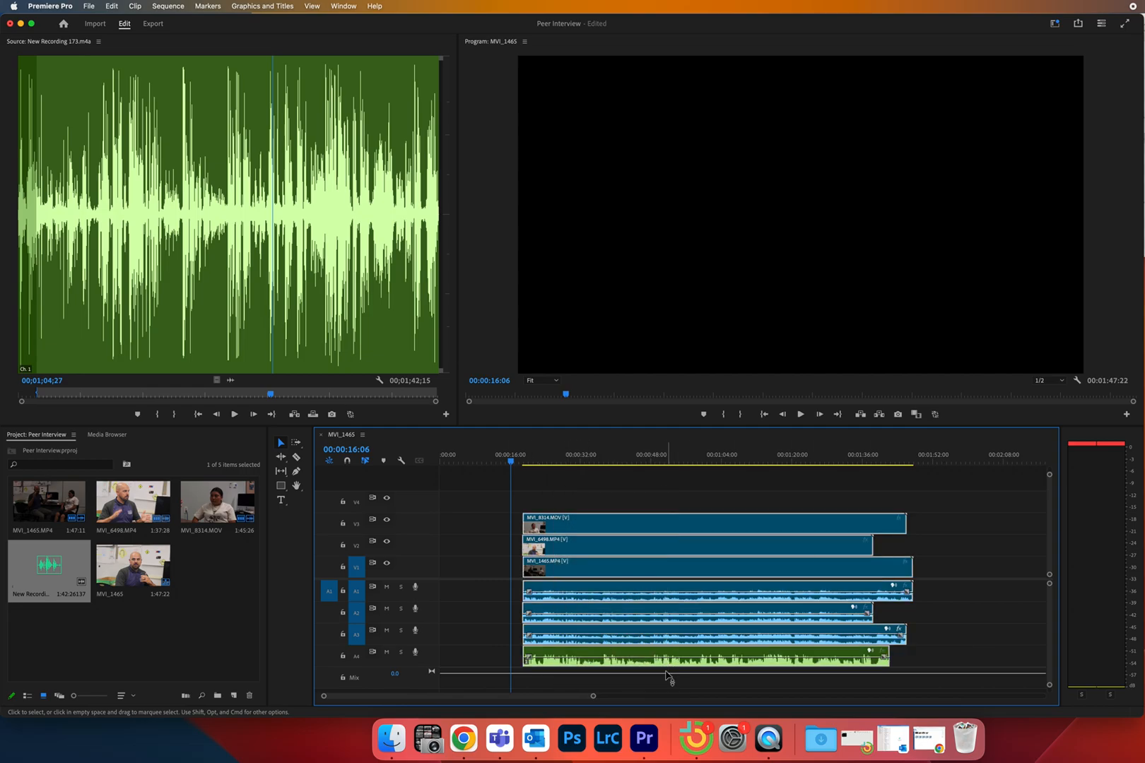
drag(595, 546, 453, 546)
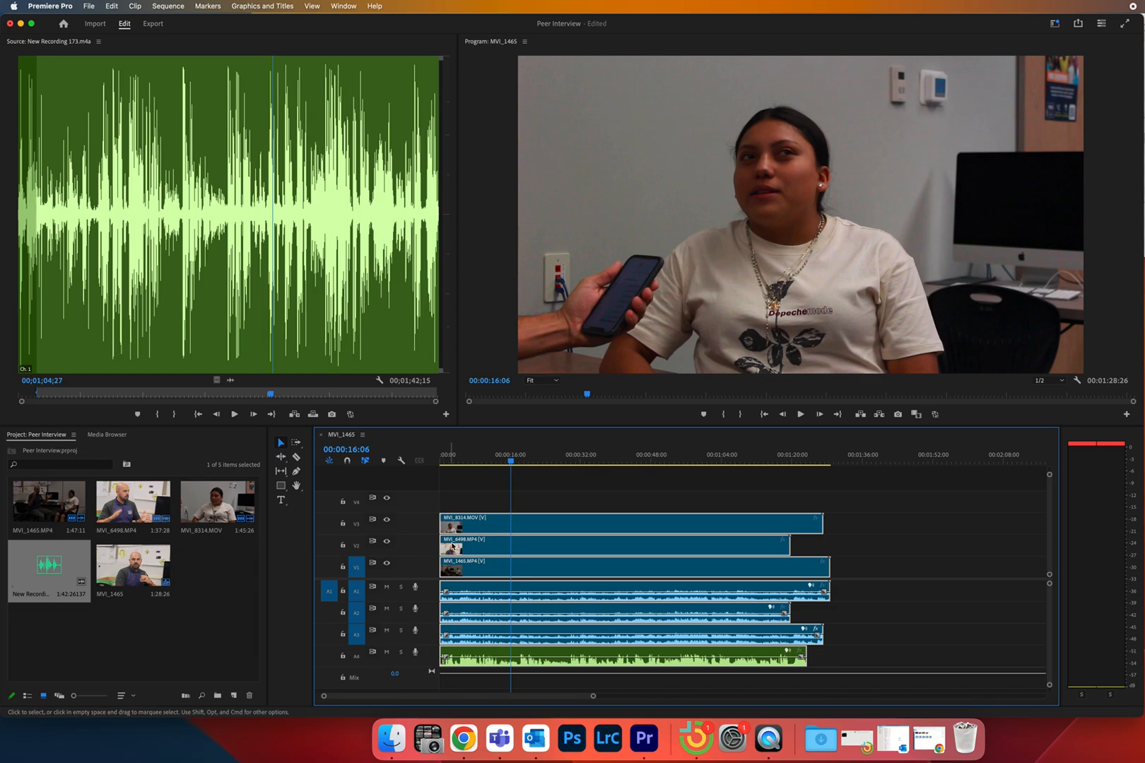
Step: Mute the camera audio tracks A1, A2 and A3 and play the sequence from its start to check the recording's sound
drag(512, 467, 403, 463)
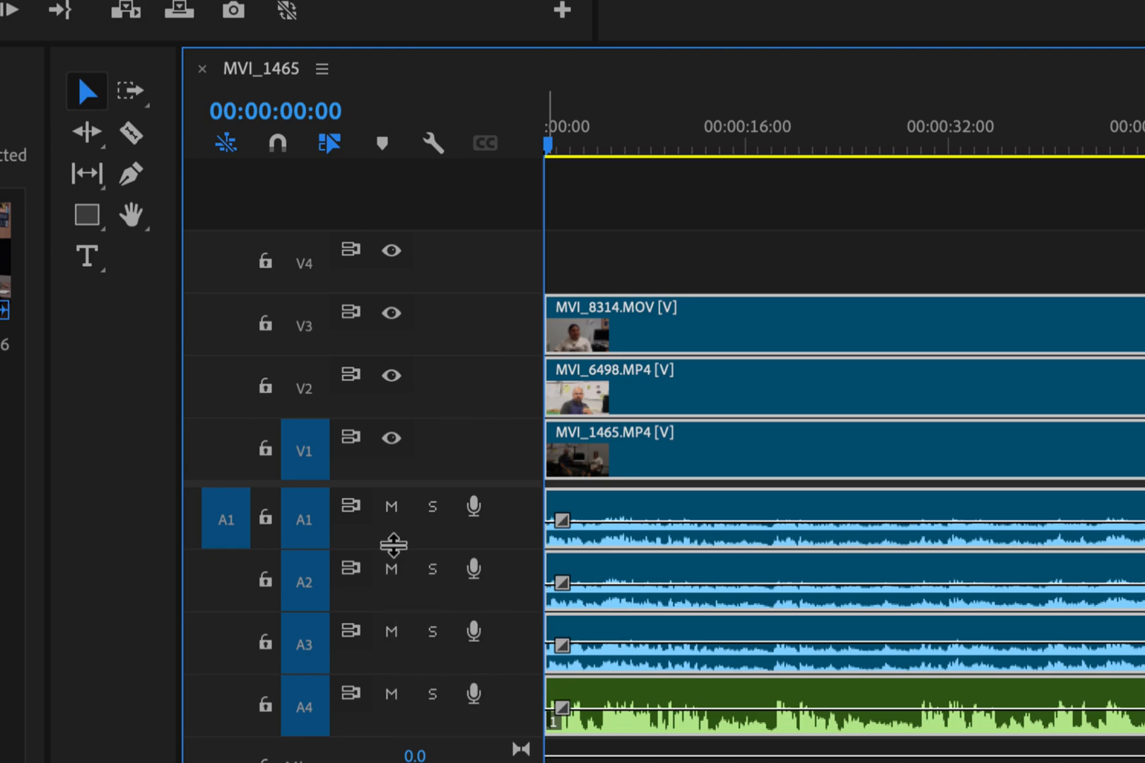
click(393, 635)
click(393, 572)
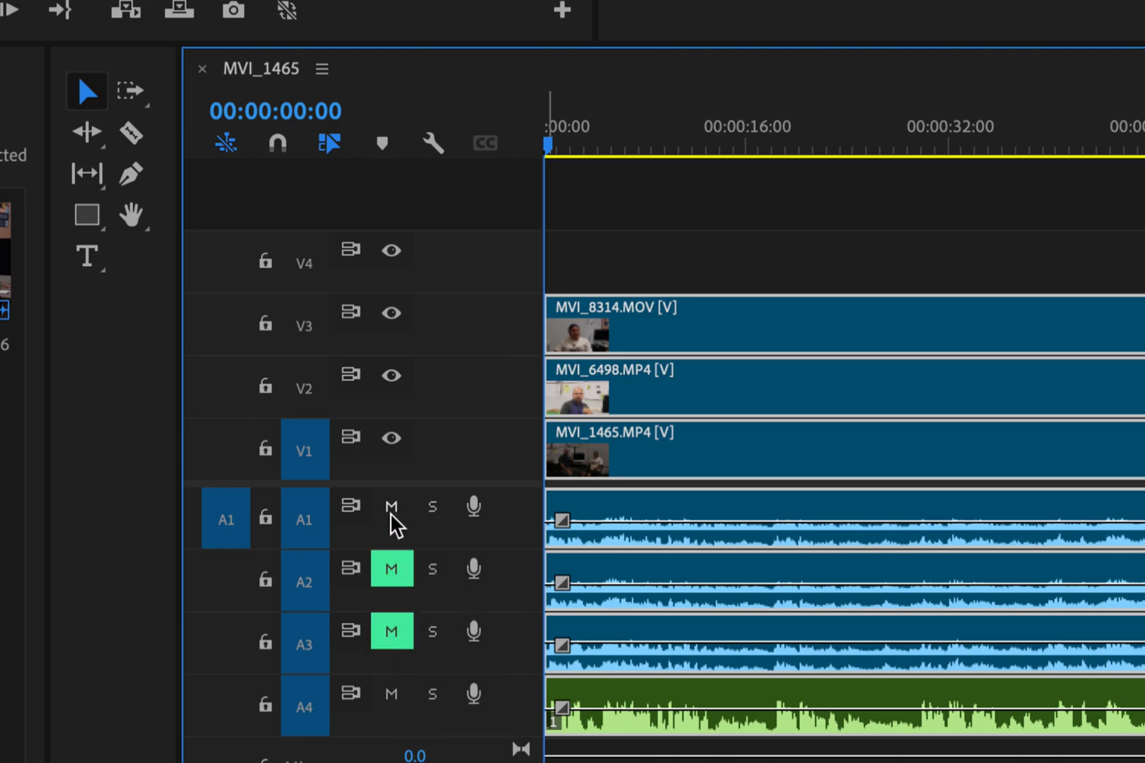
click(391, 513)
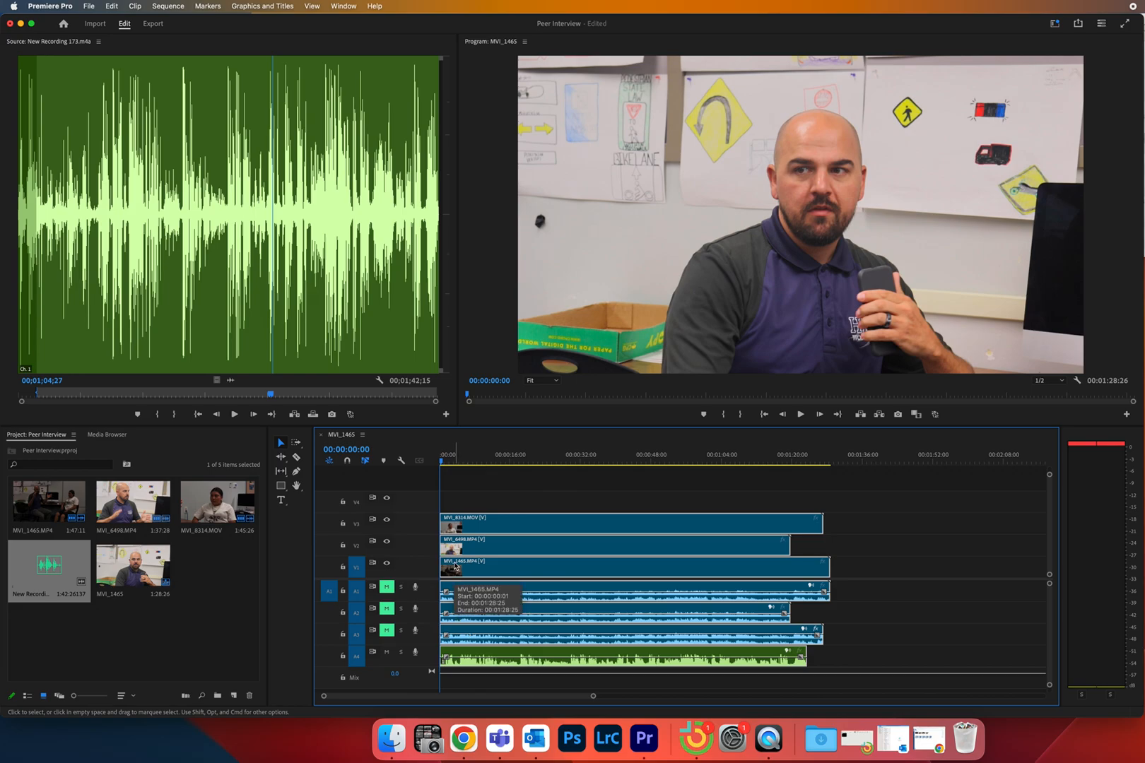
key(space)
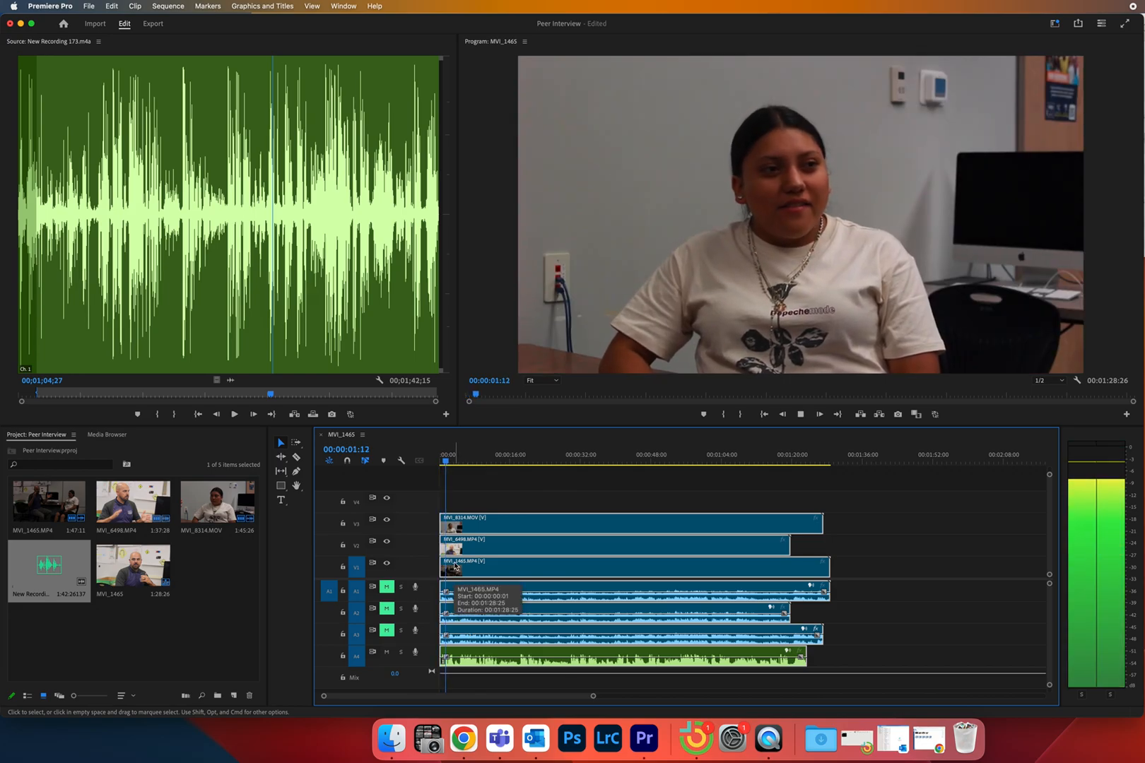
key(space)
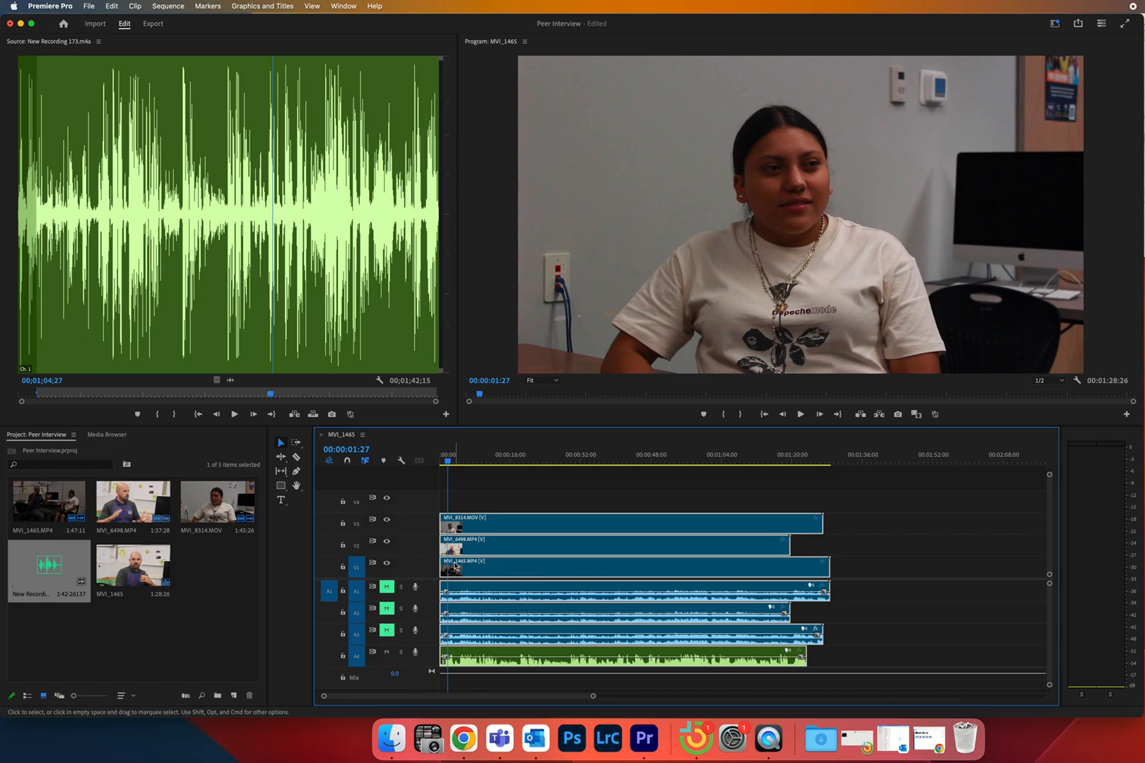
Step: Apply the DeNoise noise-reduction effect to the audio recording on A4 together with the other selected audio clips
click(488, 660)
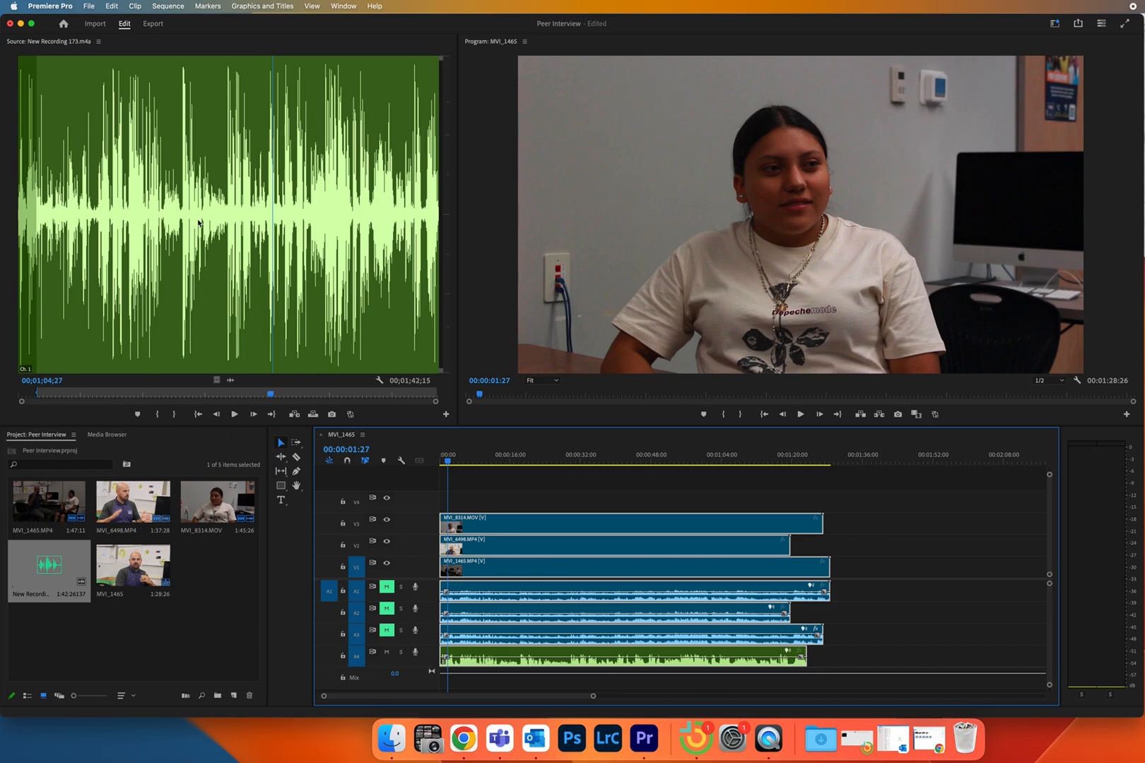
click(342, 7)
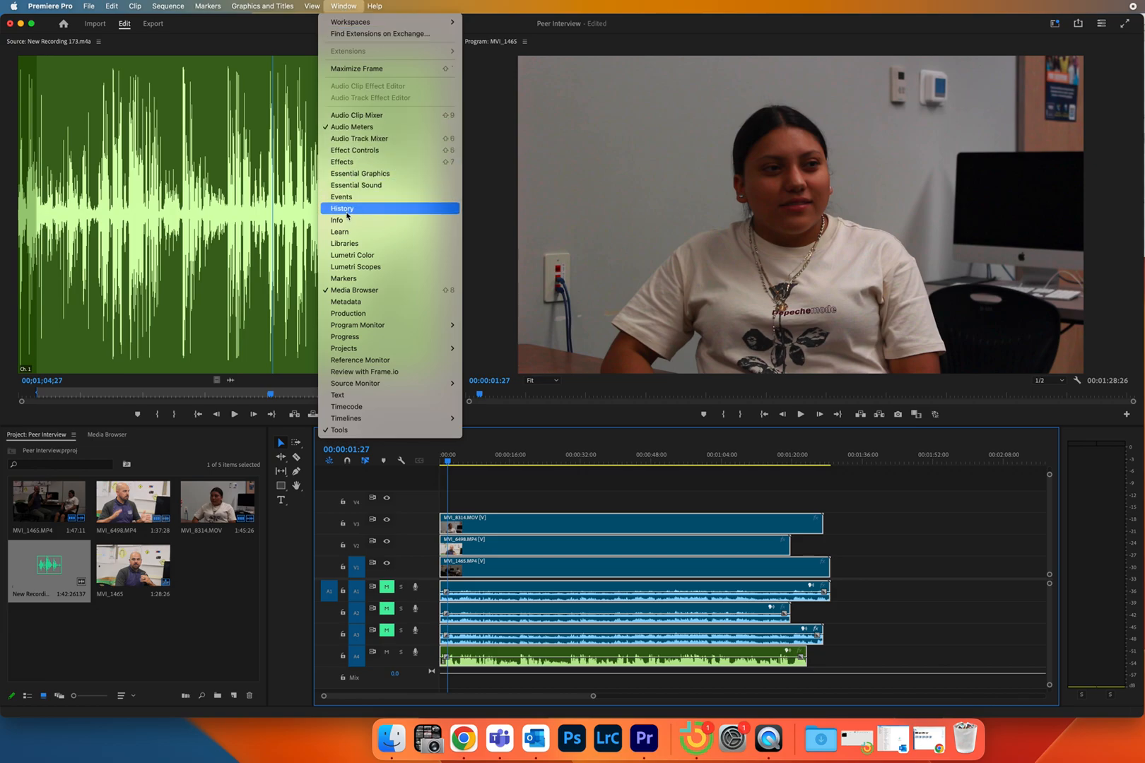
click(347, 166)
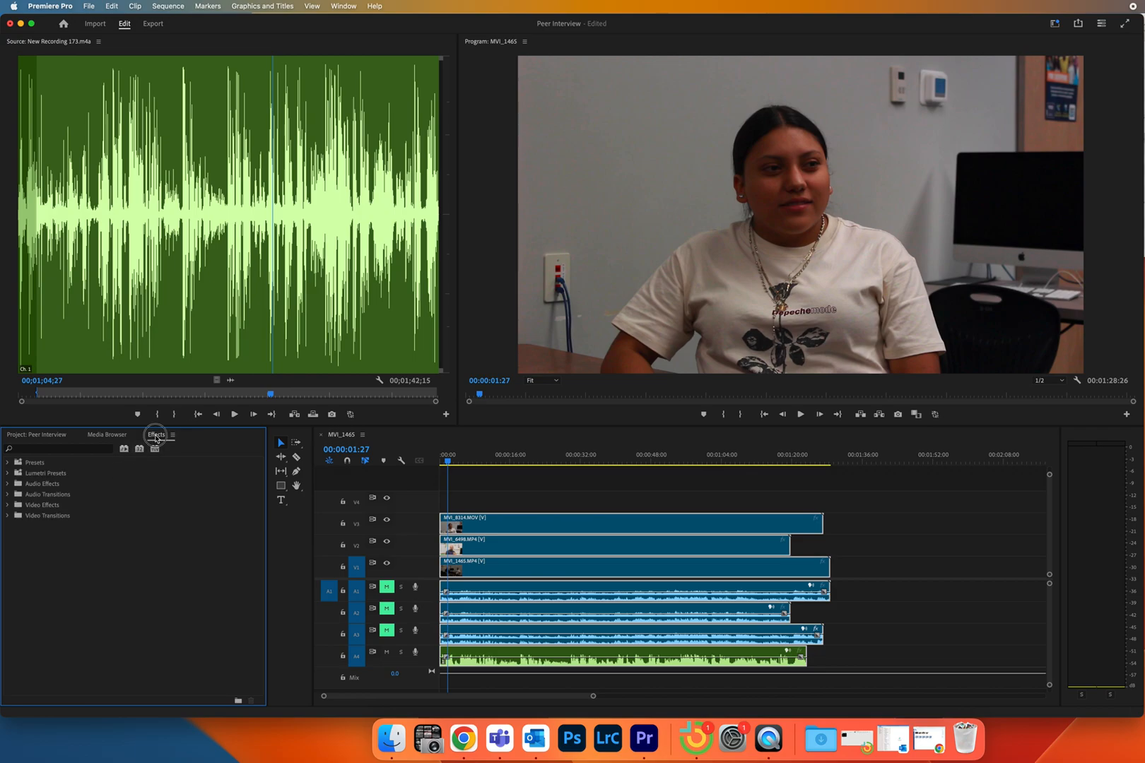
click(8, 484)
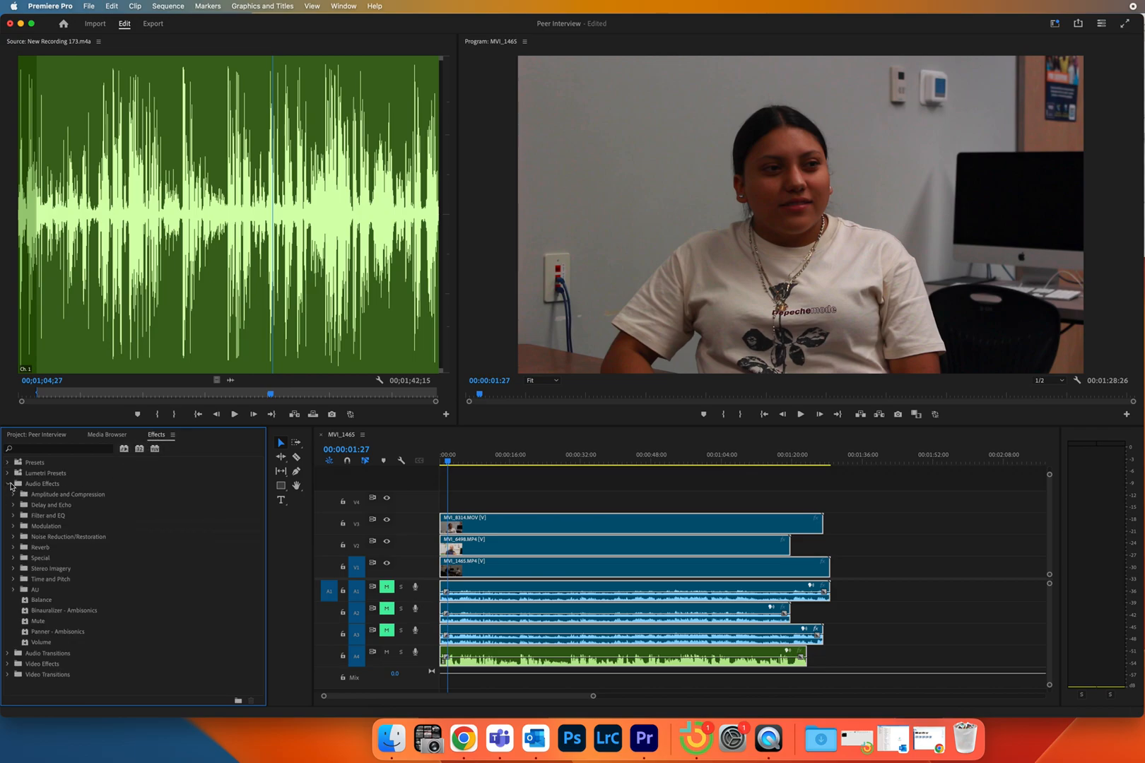
click(14, 537)
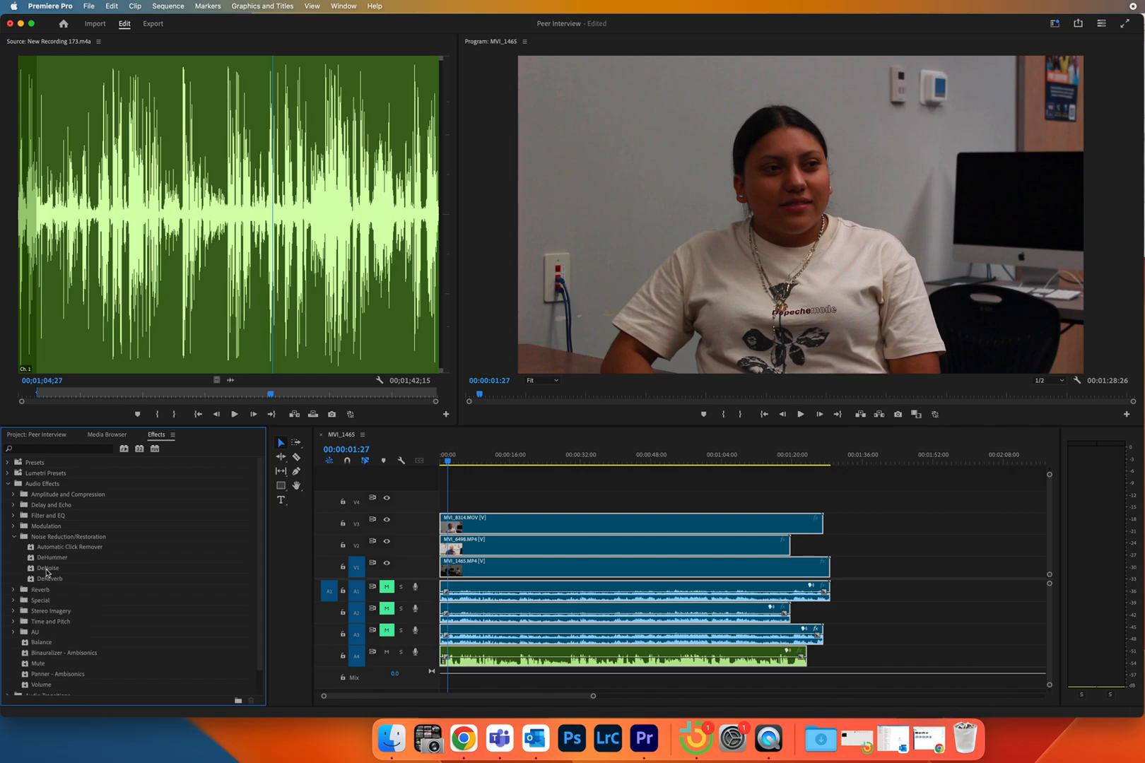
click(46, 571)
drag(45, 572, 489, 658)
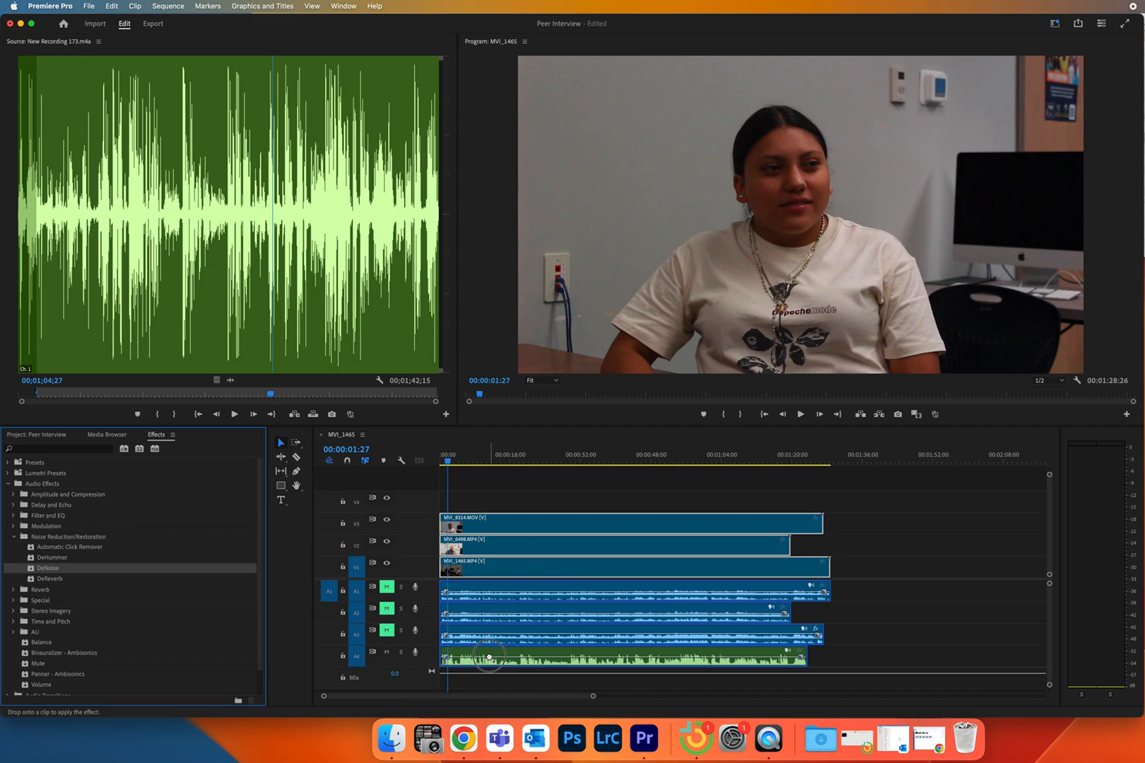
drag(489, 658, 489, 658)
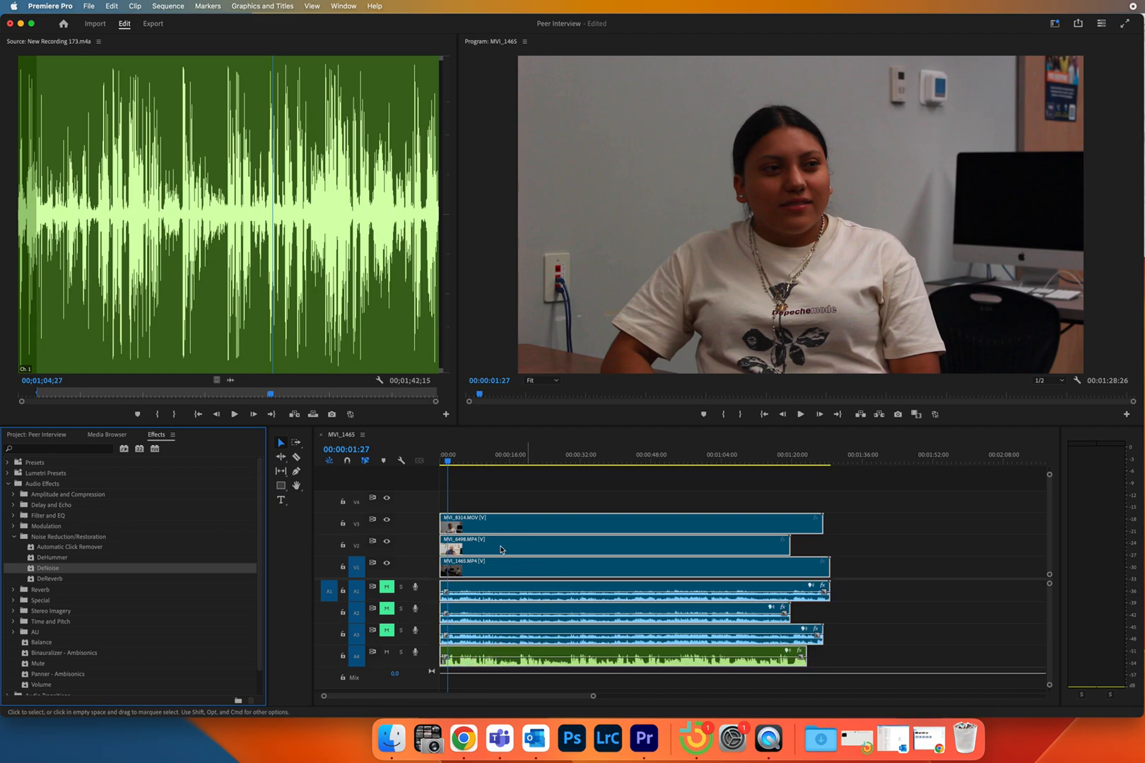
Step: Play the sequence from around 00:00:15, and again from its start, to check the denoised audio and the opening camera angle
click(500, 461)
key(space)
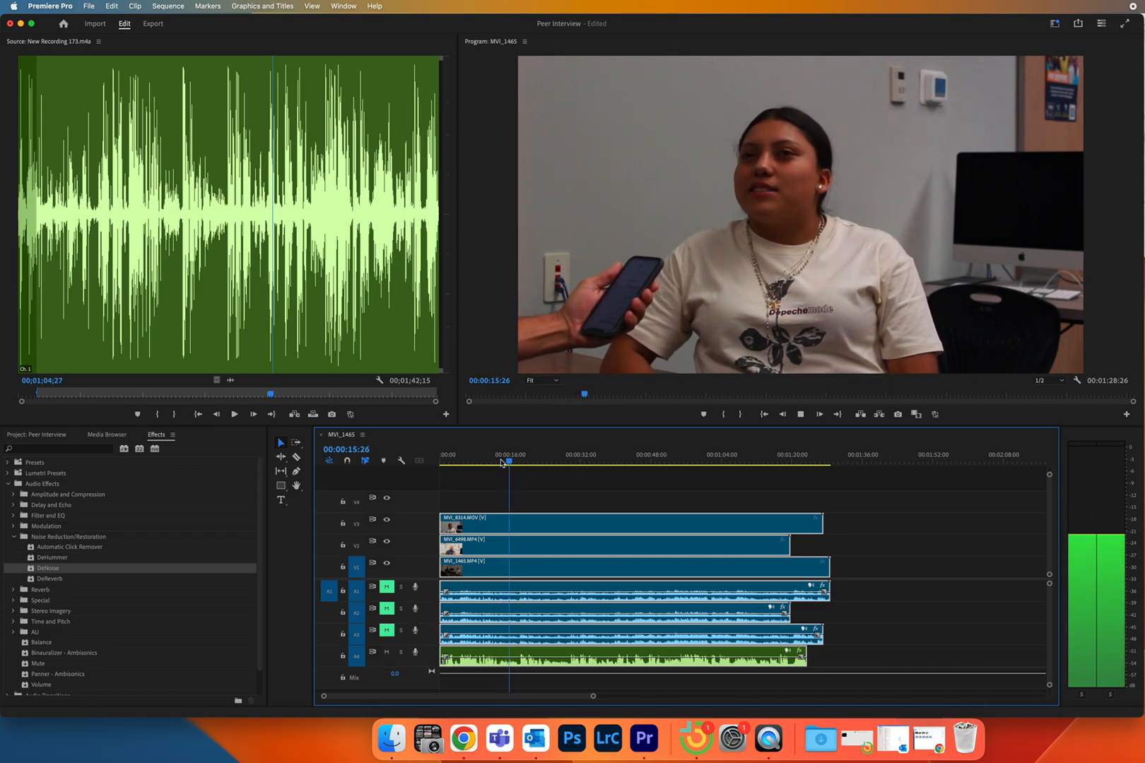
key(space)
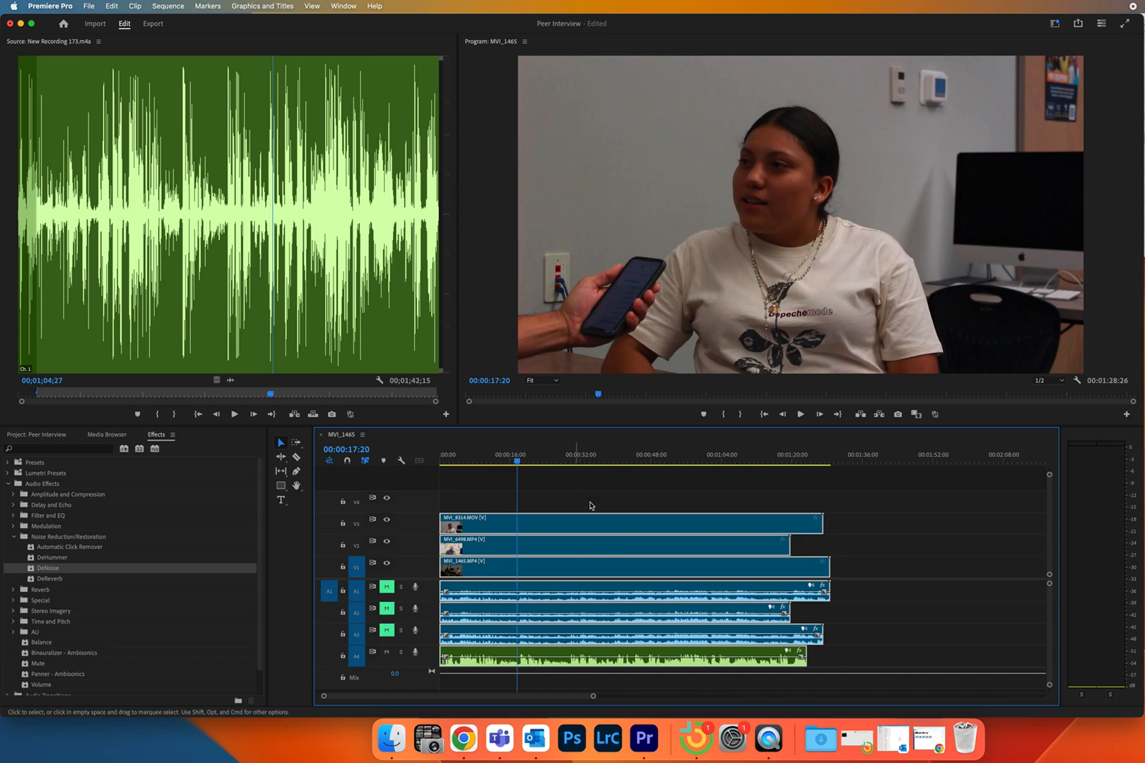
drag(516, 463, 397, 460)
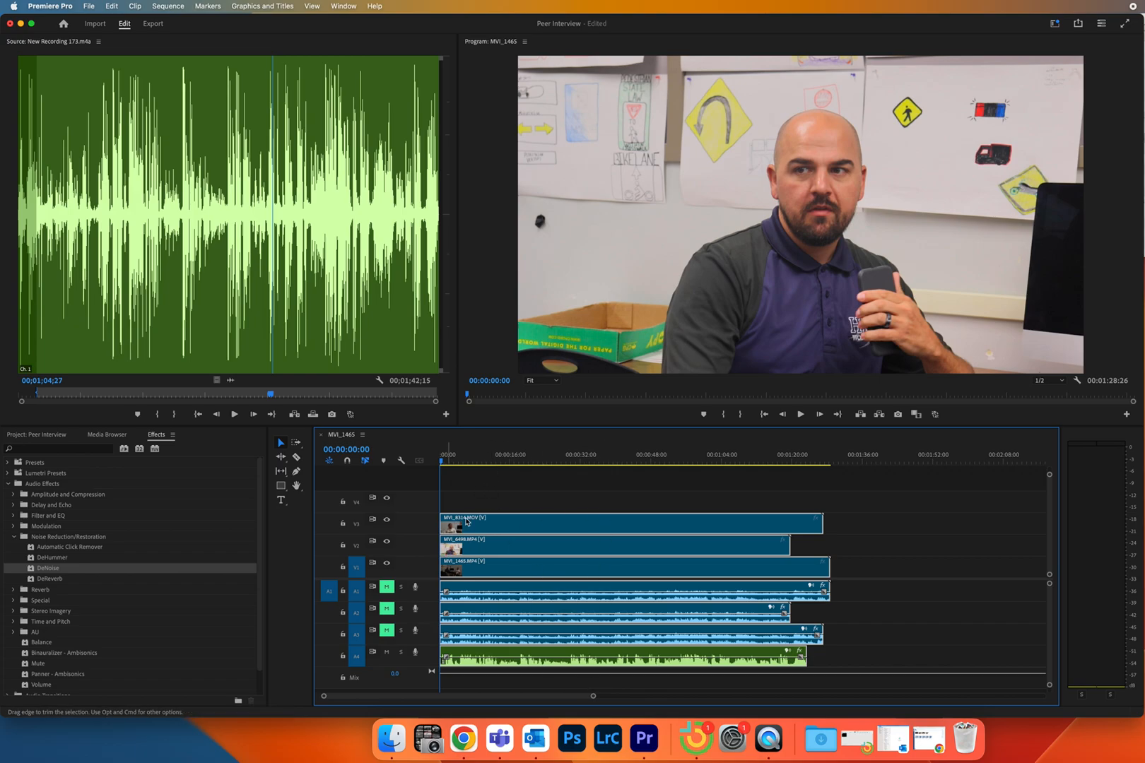
drag(440, 460, 429, 460)
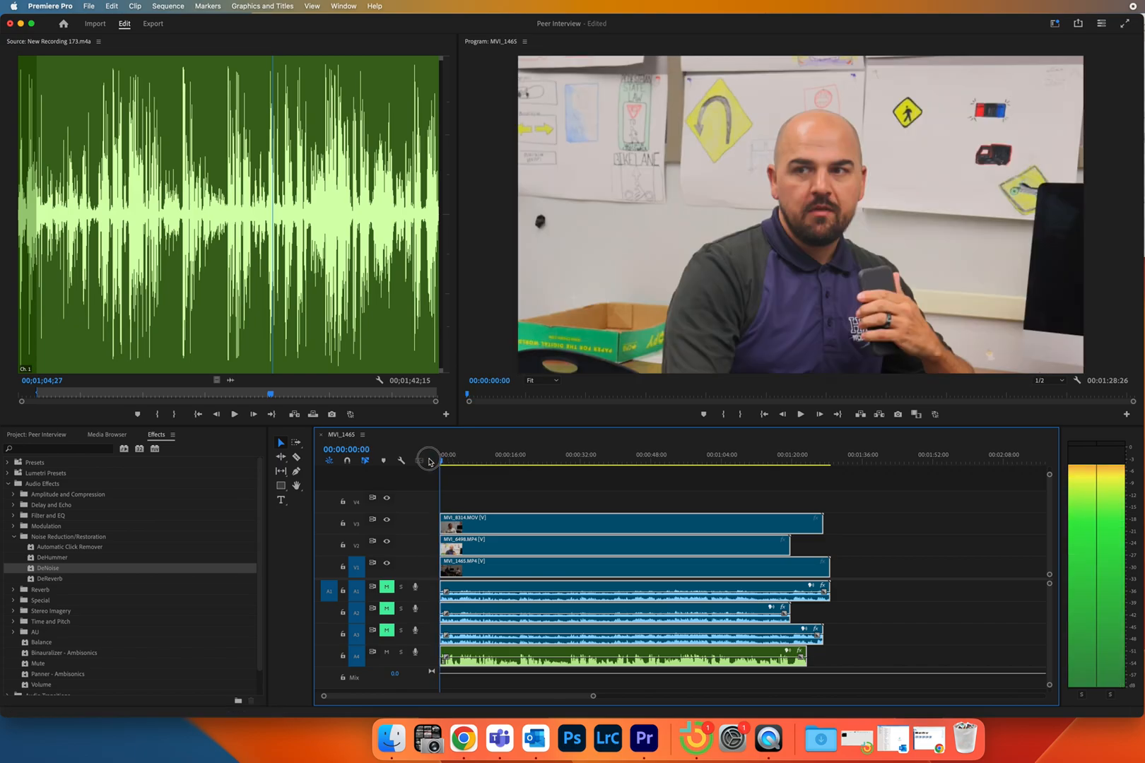
drag(442, 524, 443, 523)
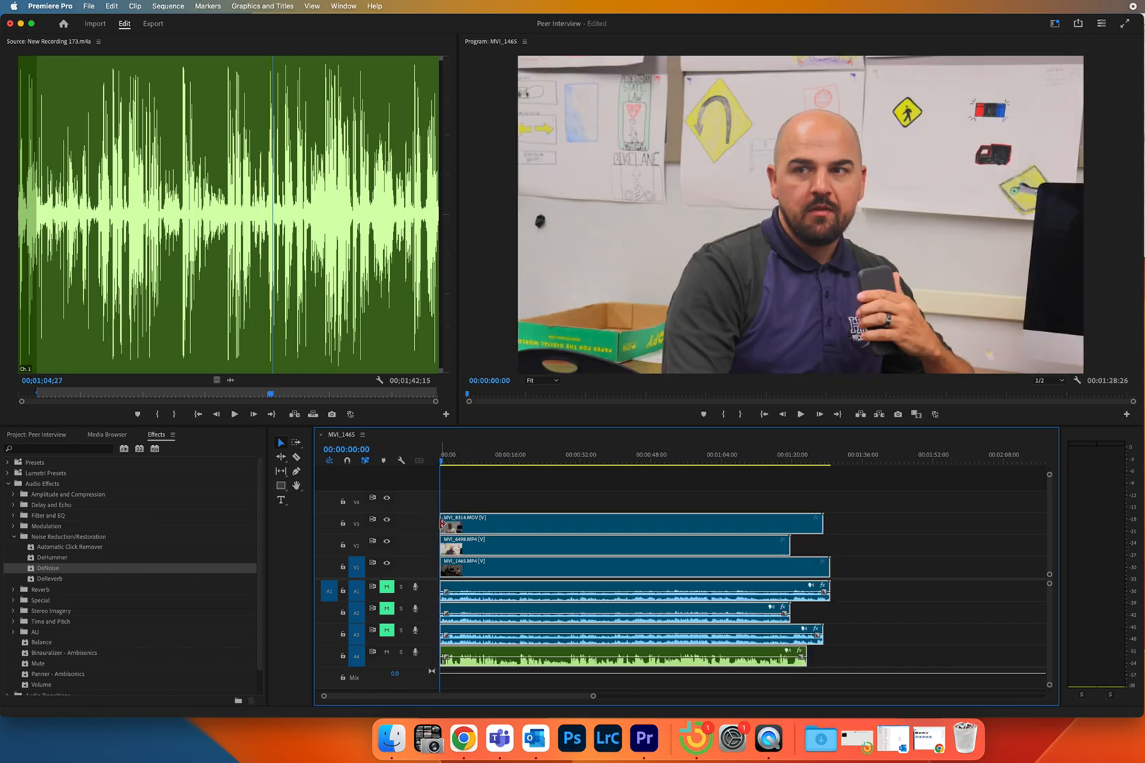
drag(440, 460, 429, 463)
key(space)
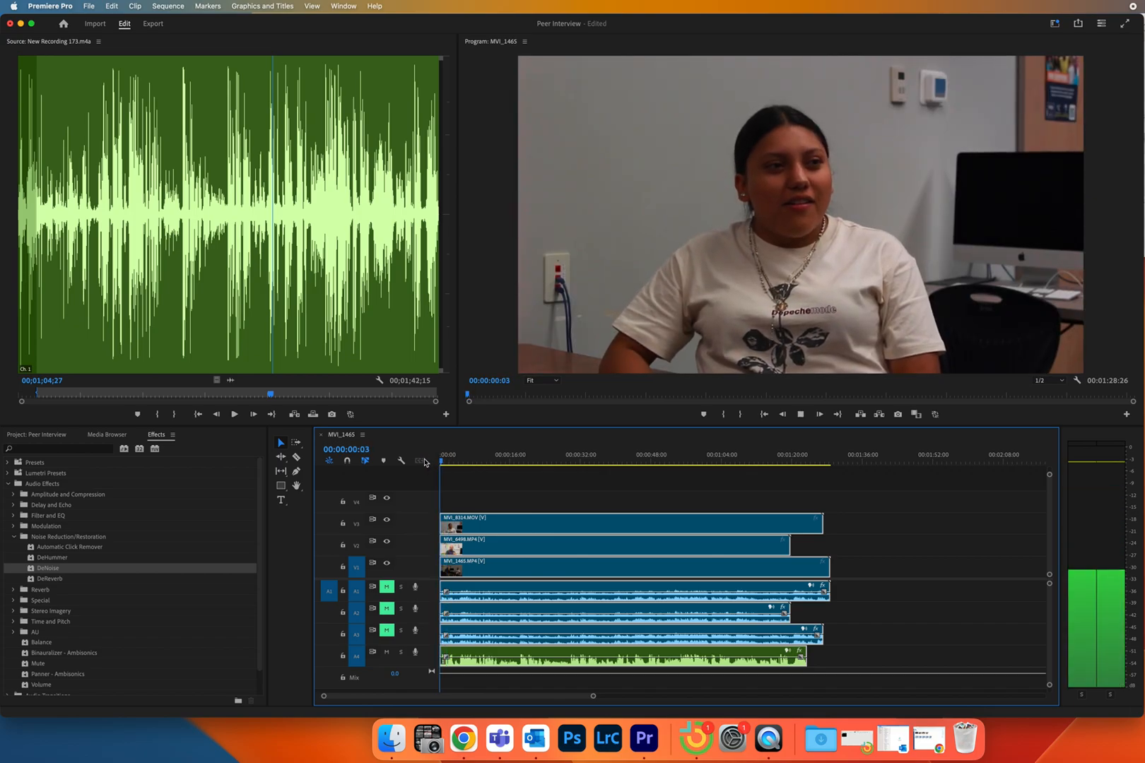
key(space)
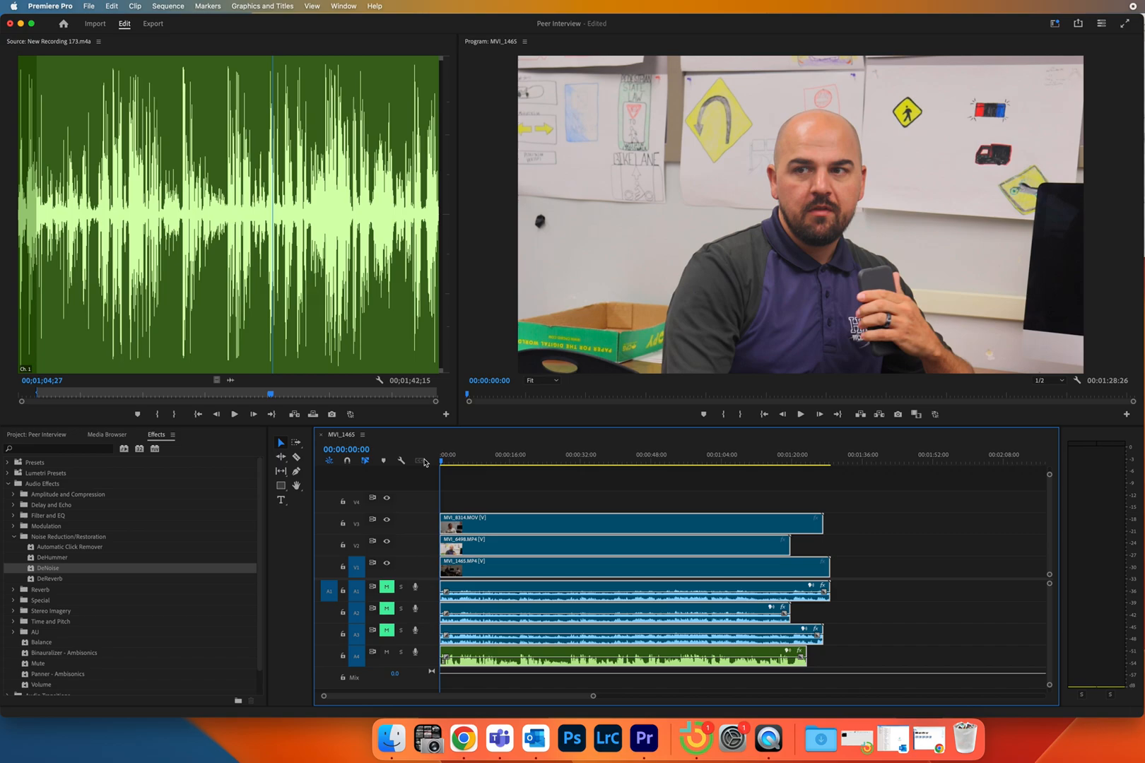
key(space)
key(space)
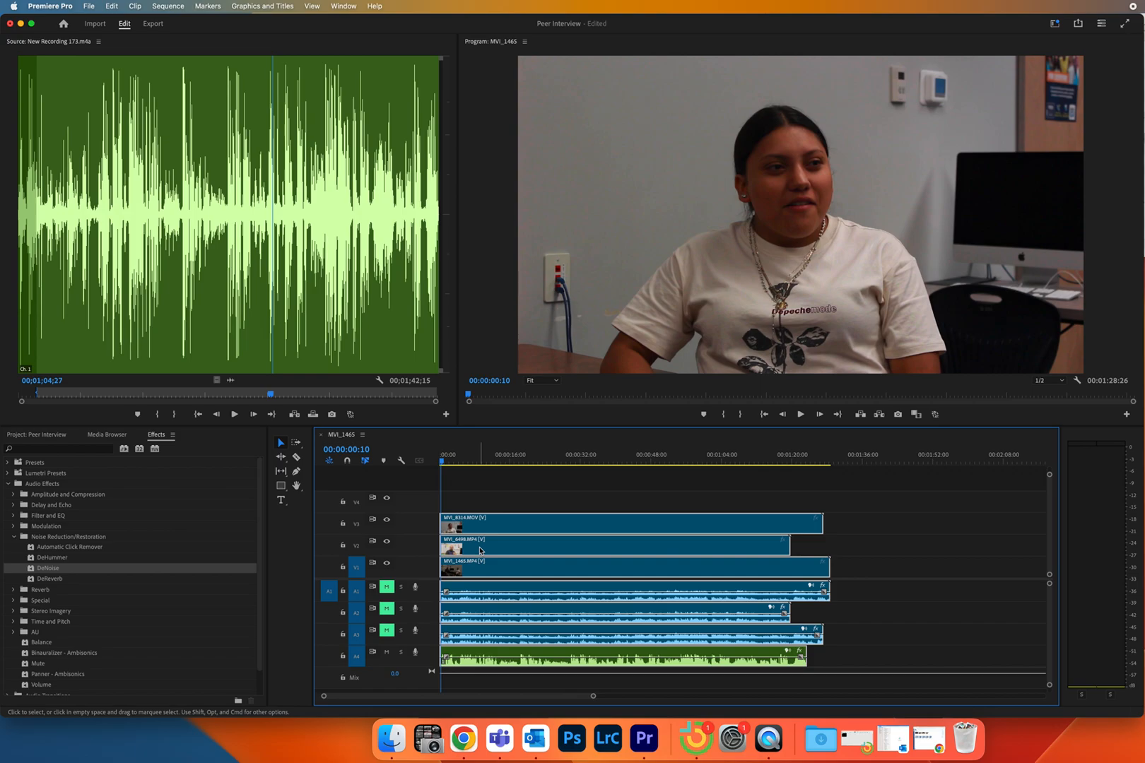
Step: Target video tracks V3 and V2 and activate the Razor tool
click(358, 525)
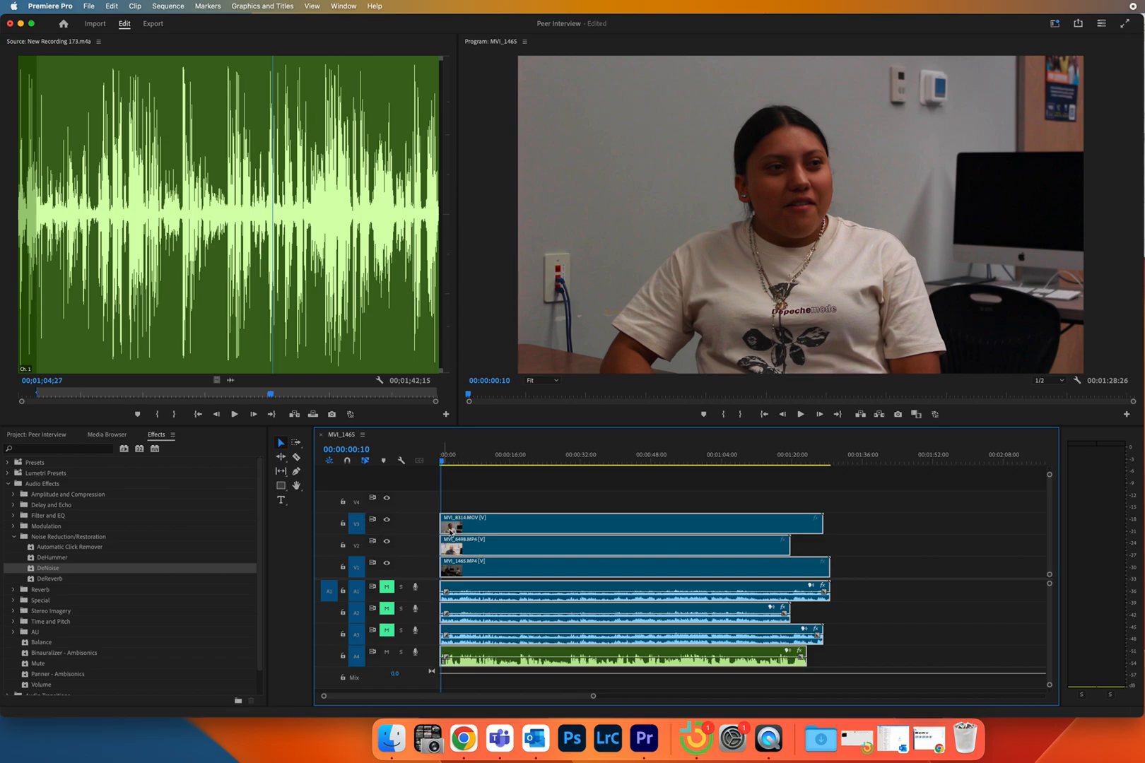
click(358, 547)
click(298, 458)
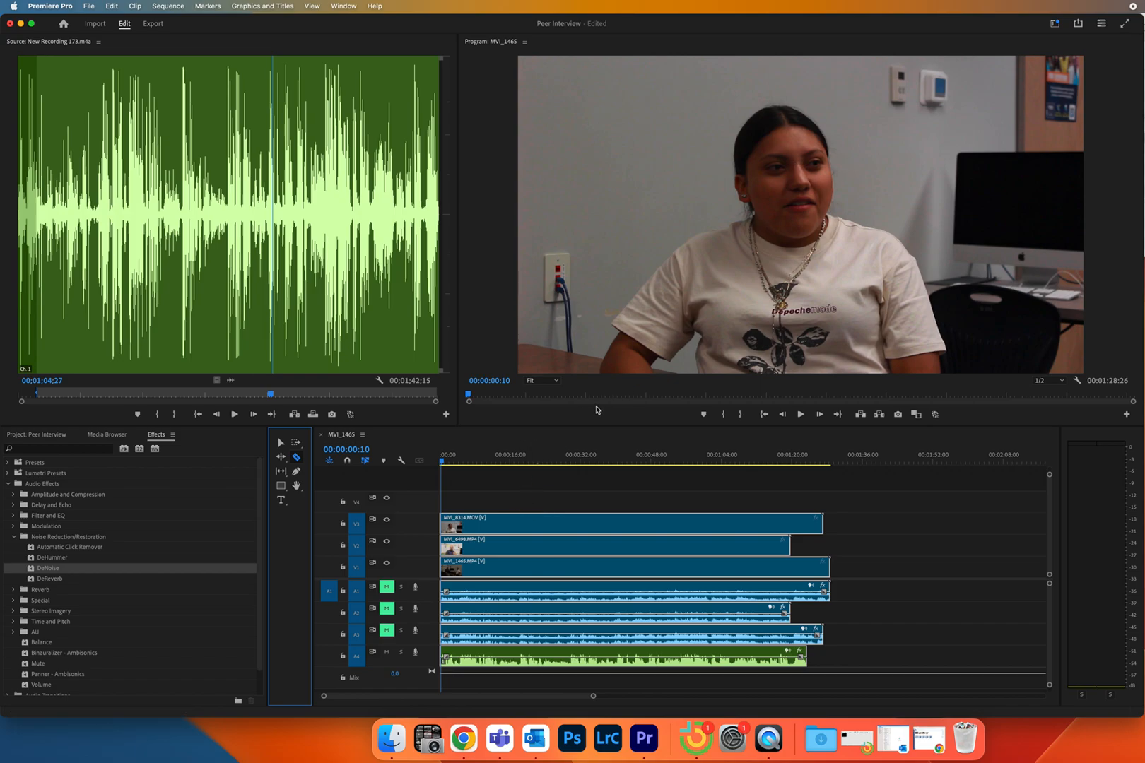
Step: Play the opening, step back to 00:00:03:19 and split the MVI_8314.MOV clip on V3 there
key(space)
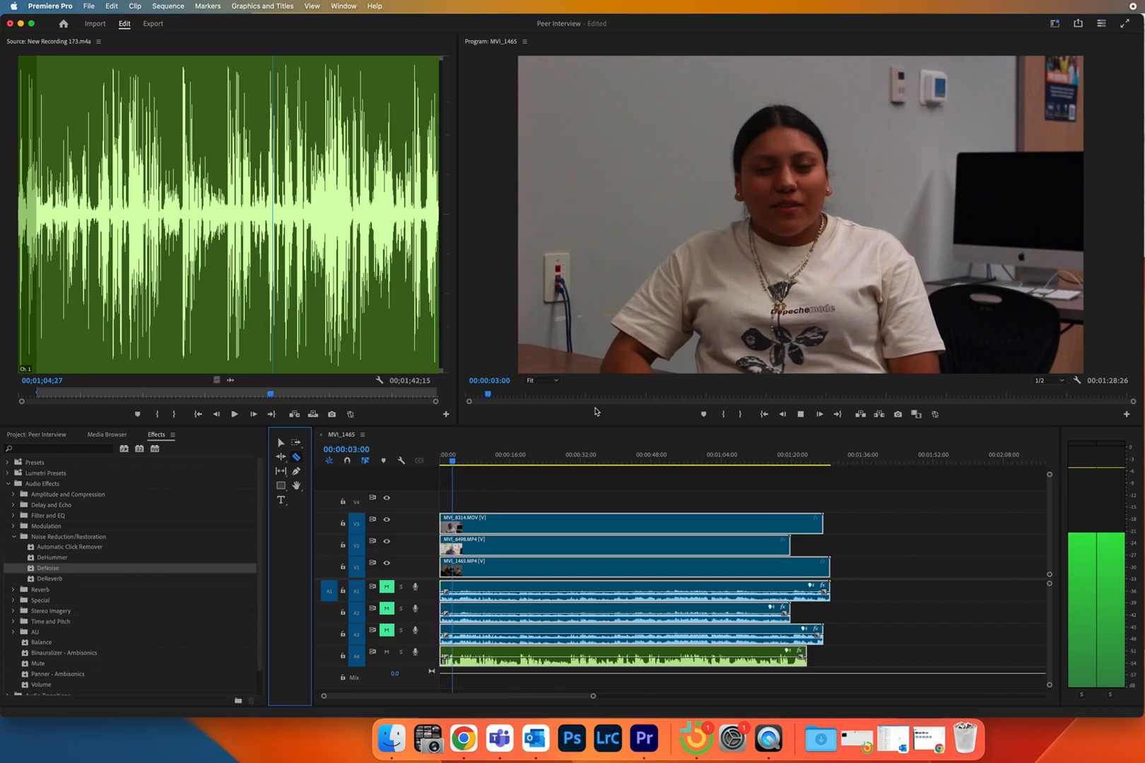
key(space)
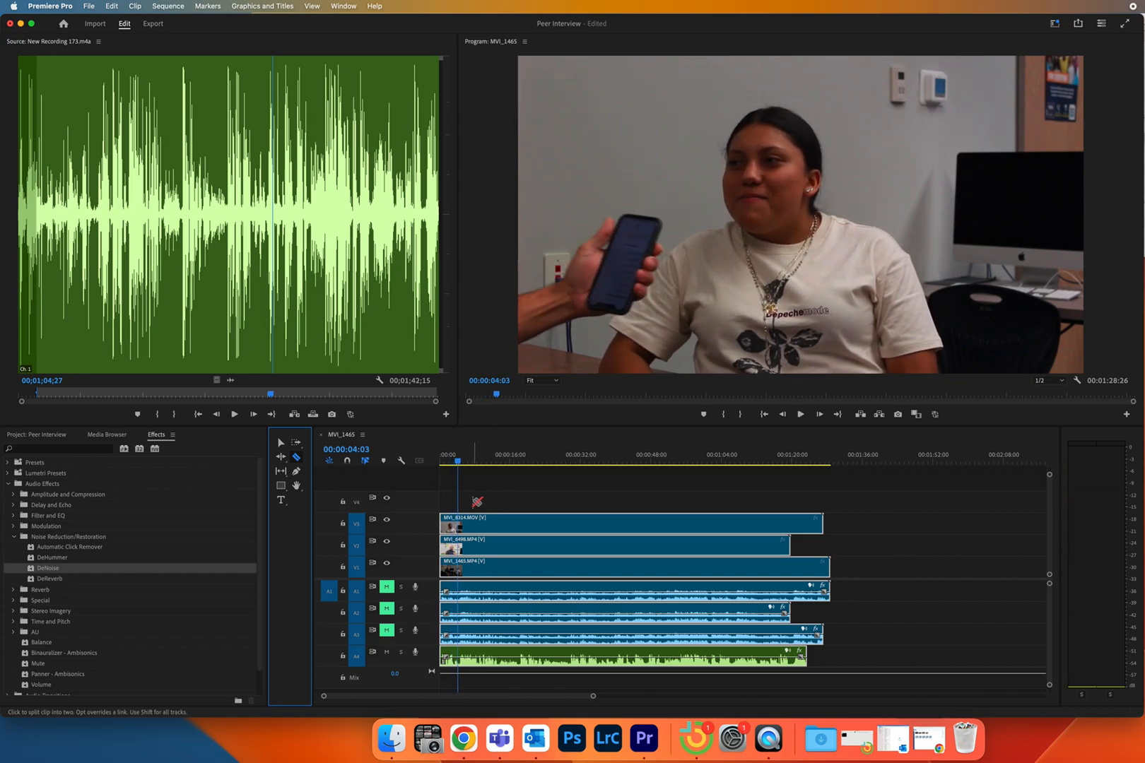
key(Left)
key(Left)
key(Left)
key(Left)
key(Left)
key(Left)
key(Left)
key(Left)
key(Left)
key(Left)
key(Left)
key(Left)
key(Left)
key(Left)
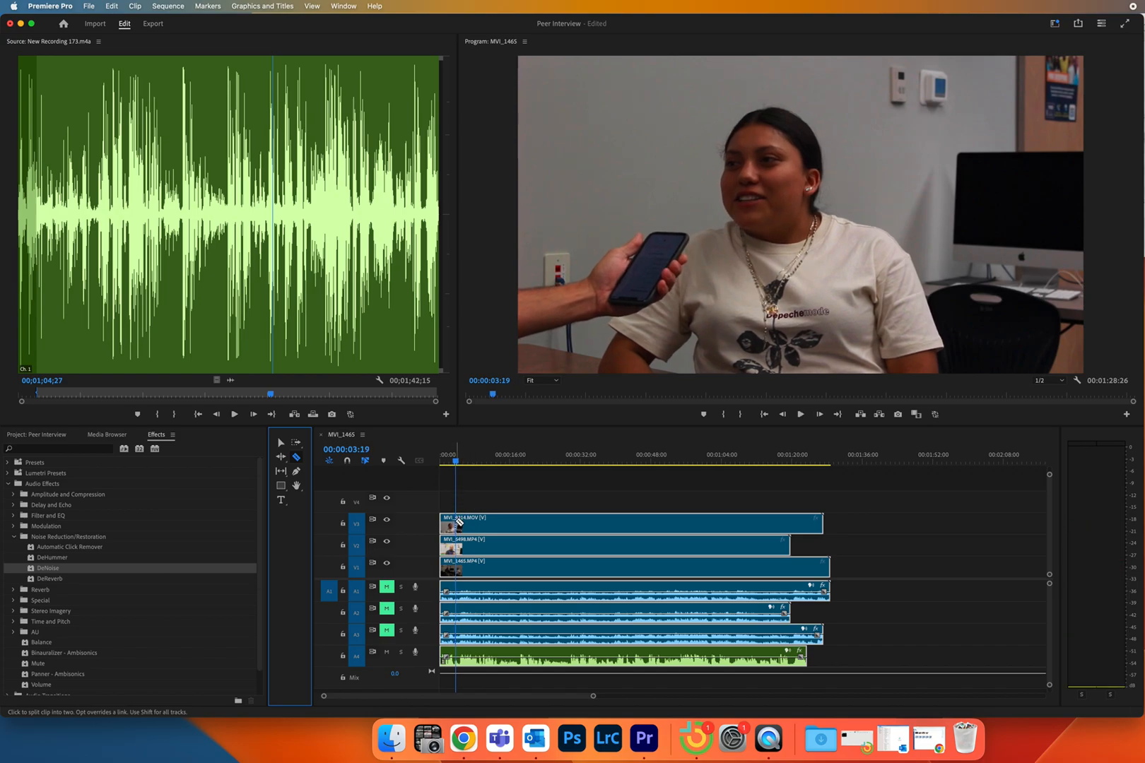
click(456, 523)
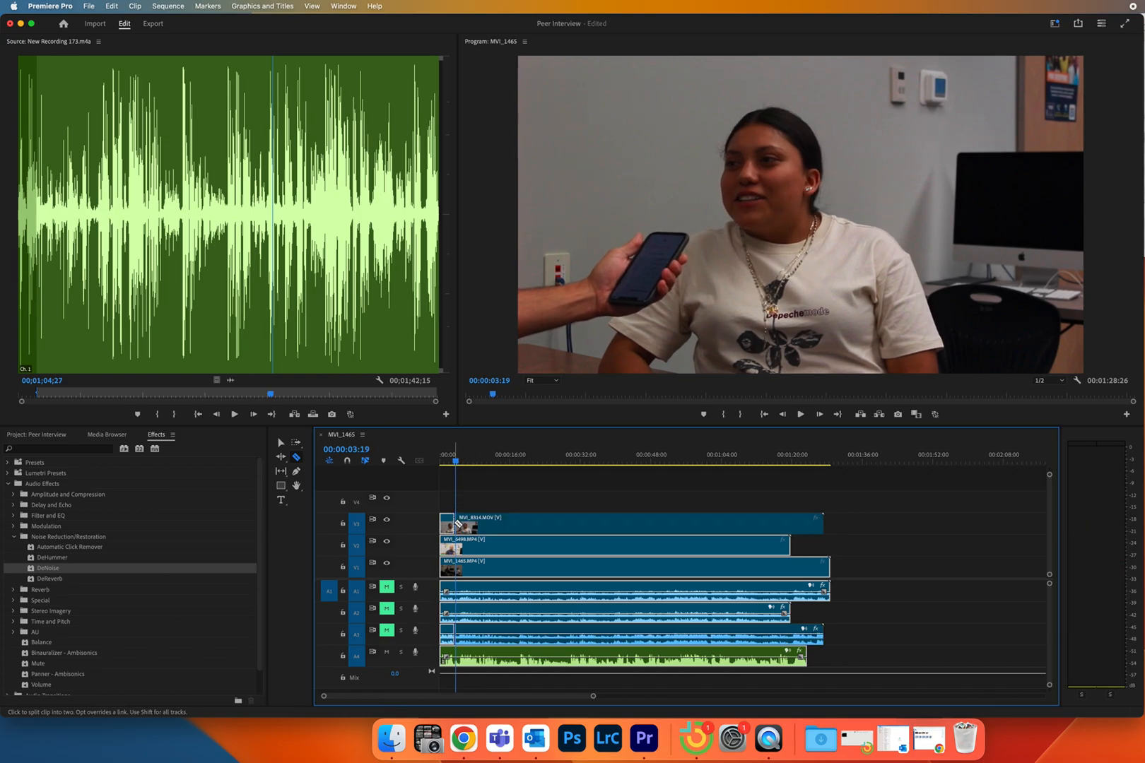
Step: Split MVI_8314.MOV on V3 again just after 00:00:04:07 and enlarge the timeline around the cuts
key(space)
key(space)
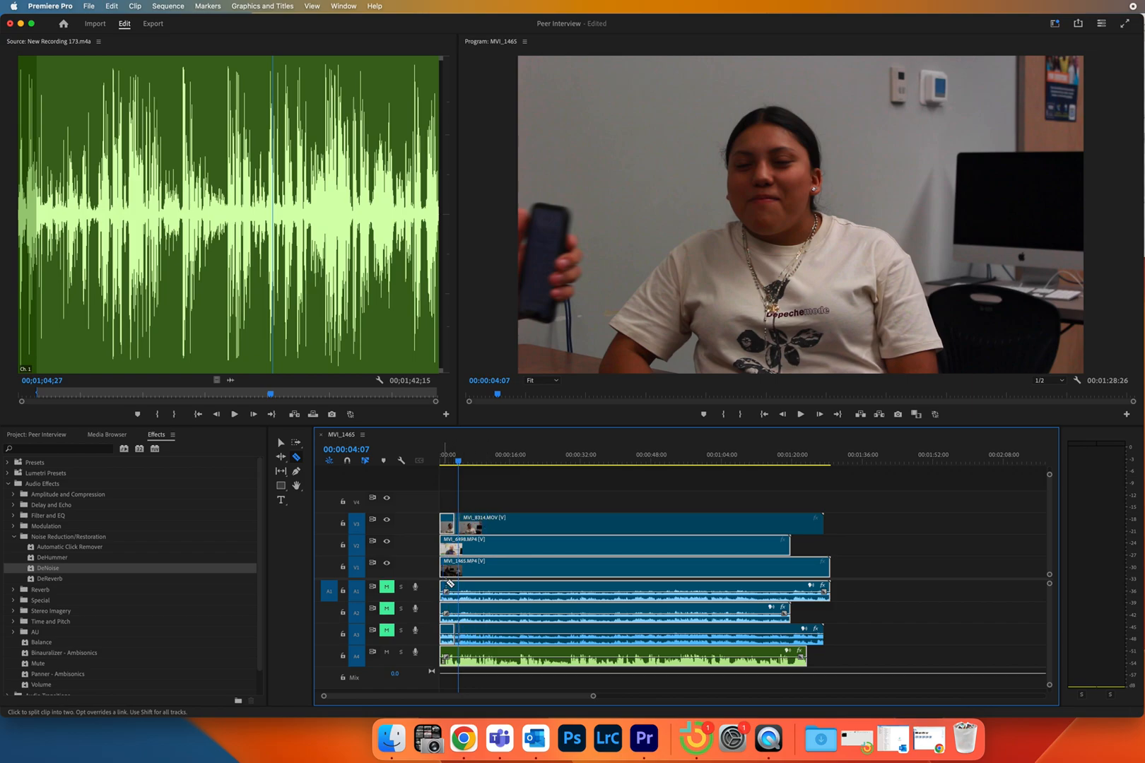
drag(593, 698, 506, 682)
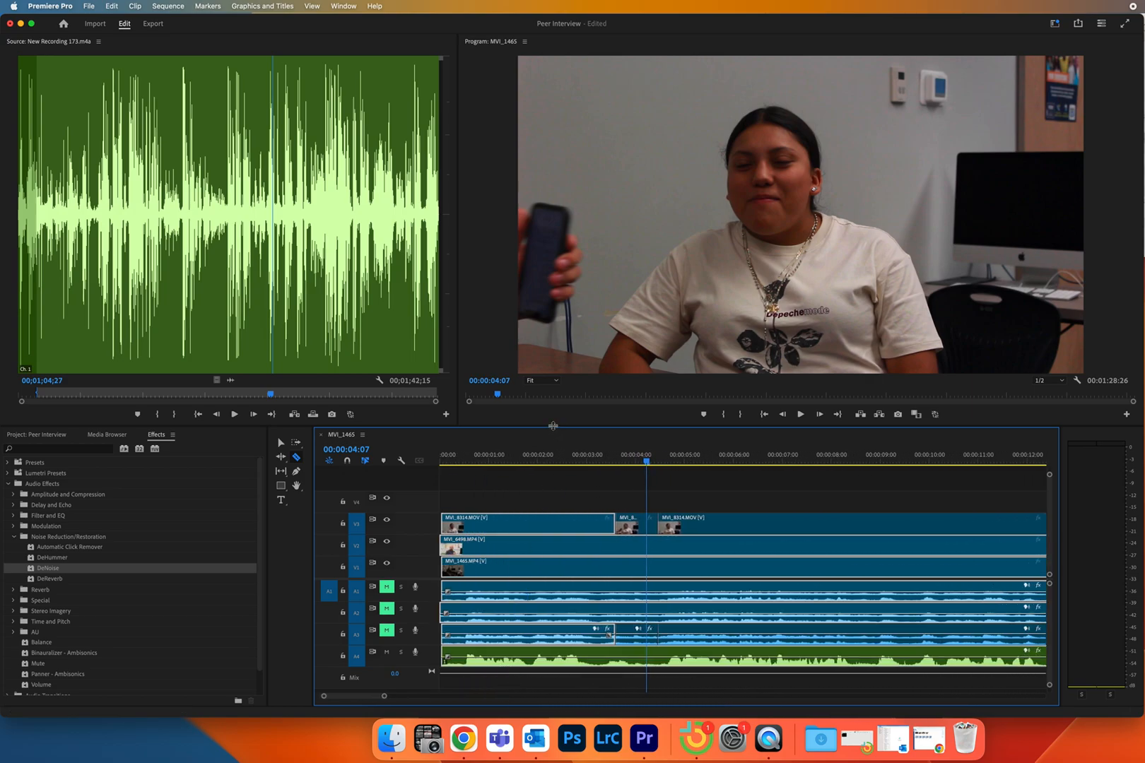
Step: Play further, go back to 00:00:13:13 and split MVI_8314.MOV on V3 at that point
key(space)
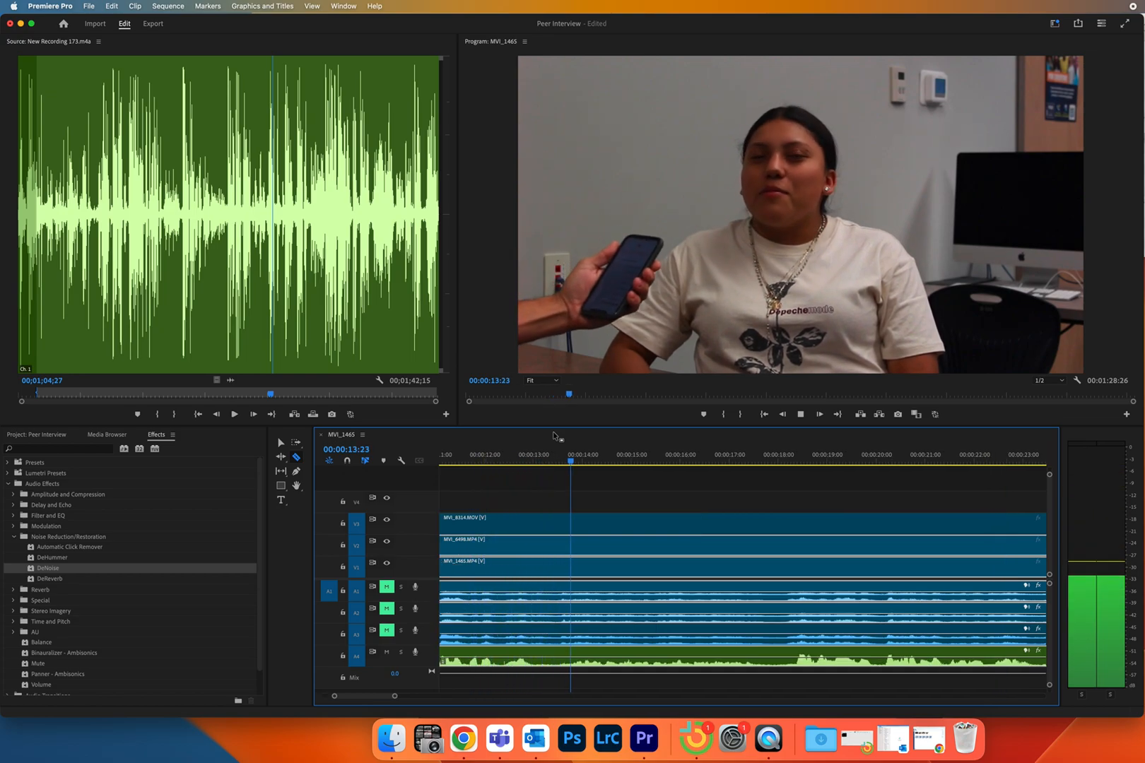
key(space)
key(j)
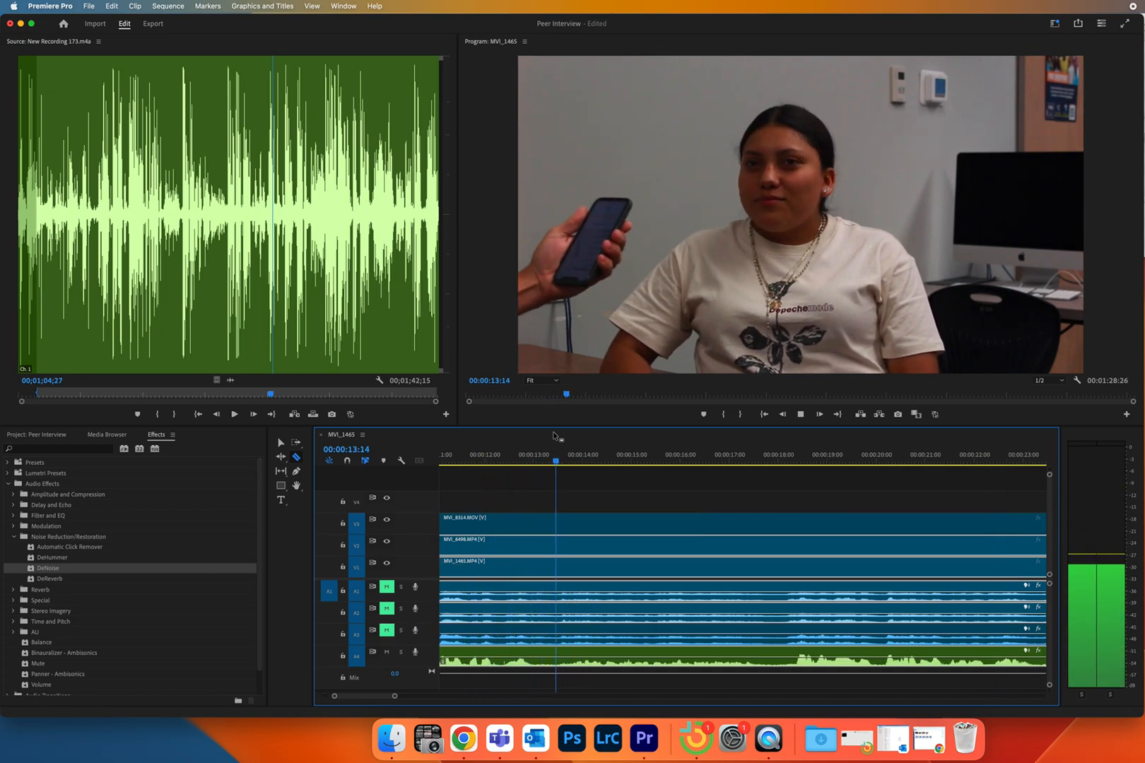
key(k)
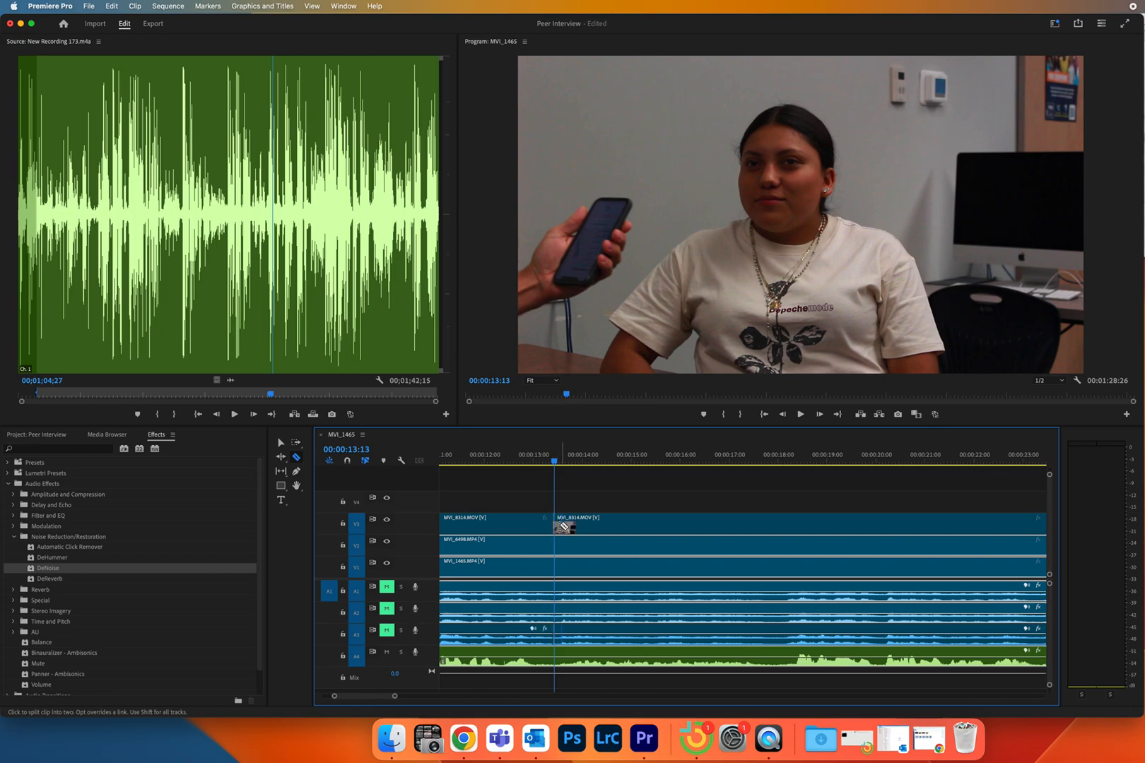
Step: Delete the opening MVI_8314.MOV segment on V3 and the long one before 00:00:13:13, keeping the short segment between them
key(space)
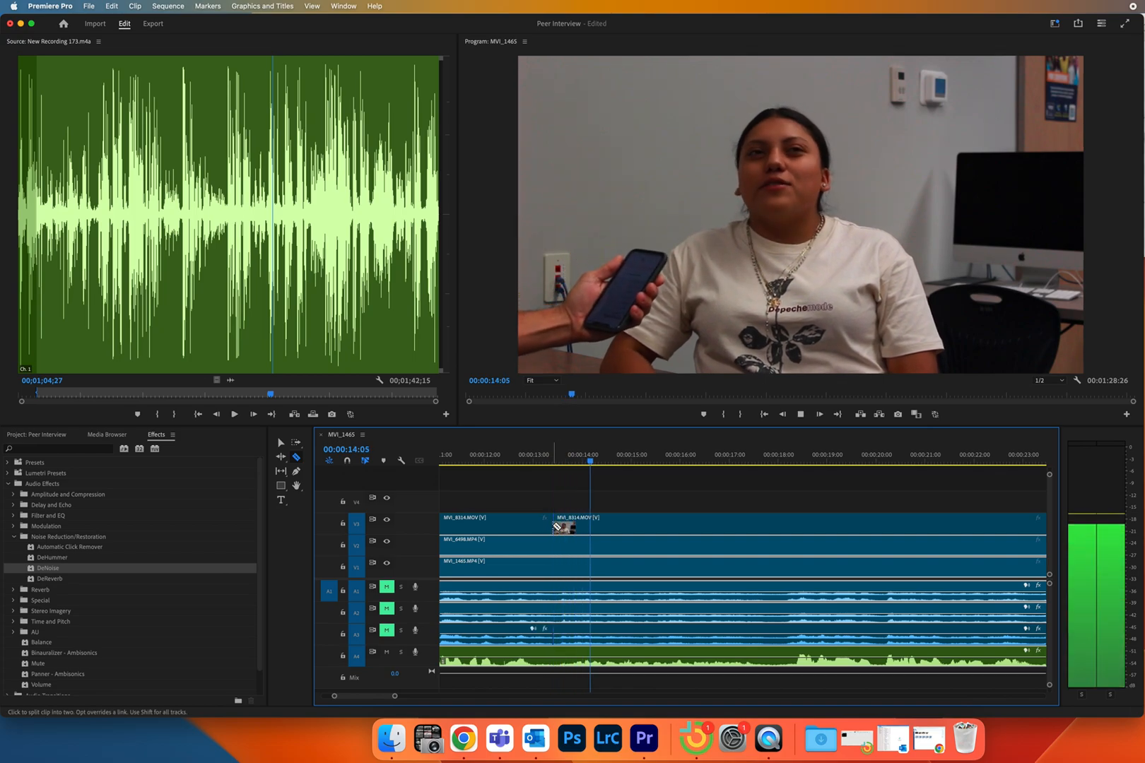
key(space)
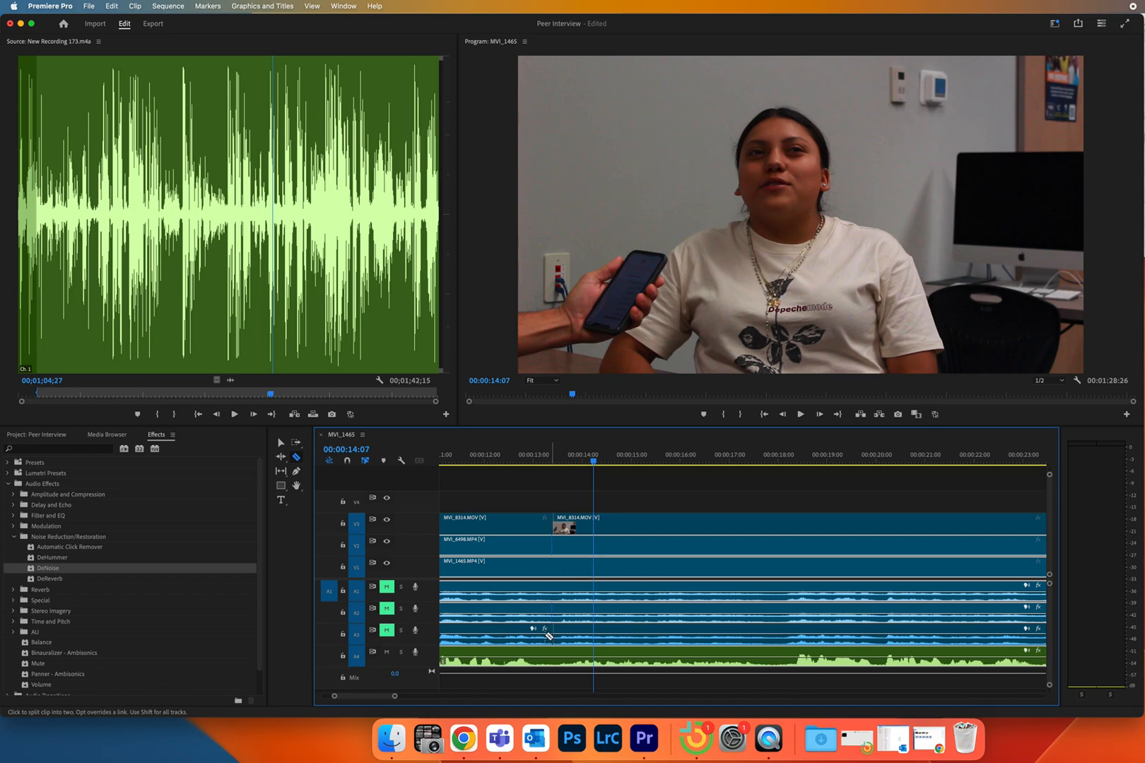
scroll(590, 611, left, 10)
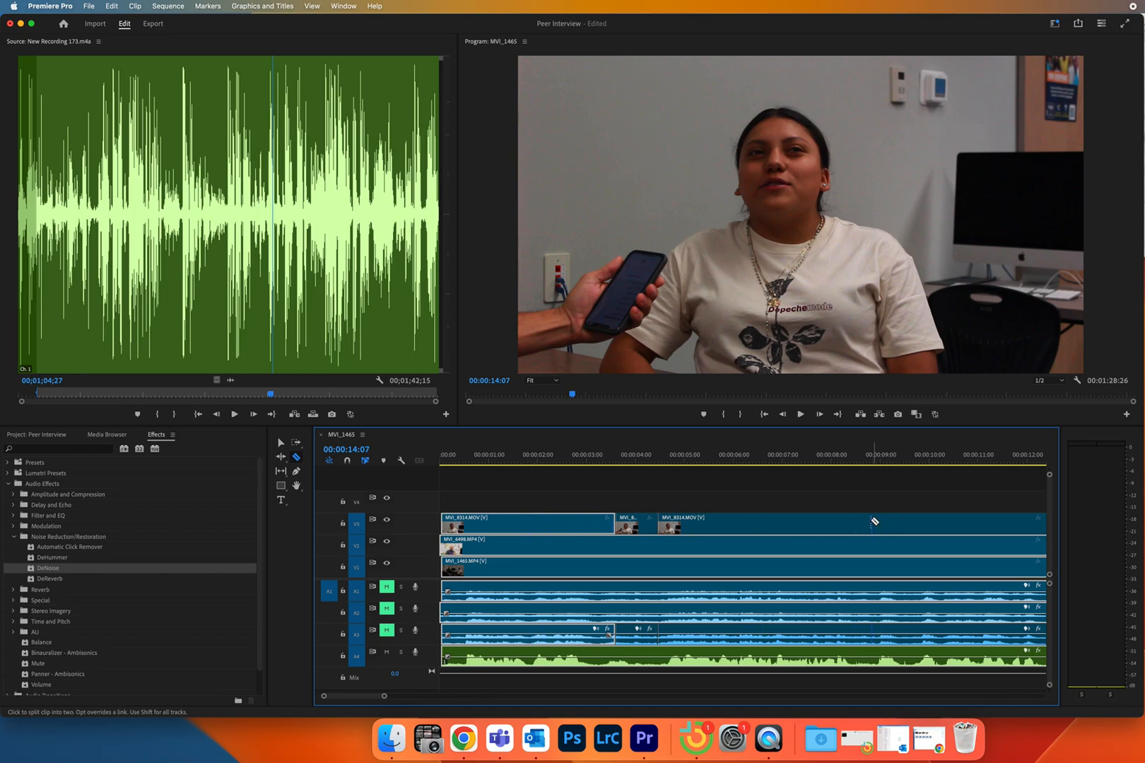
click(279, 444)
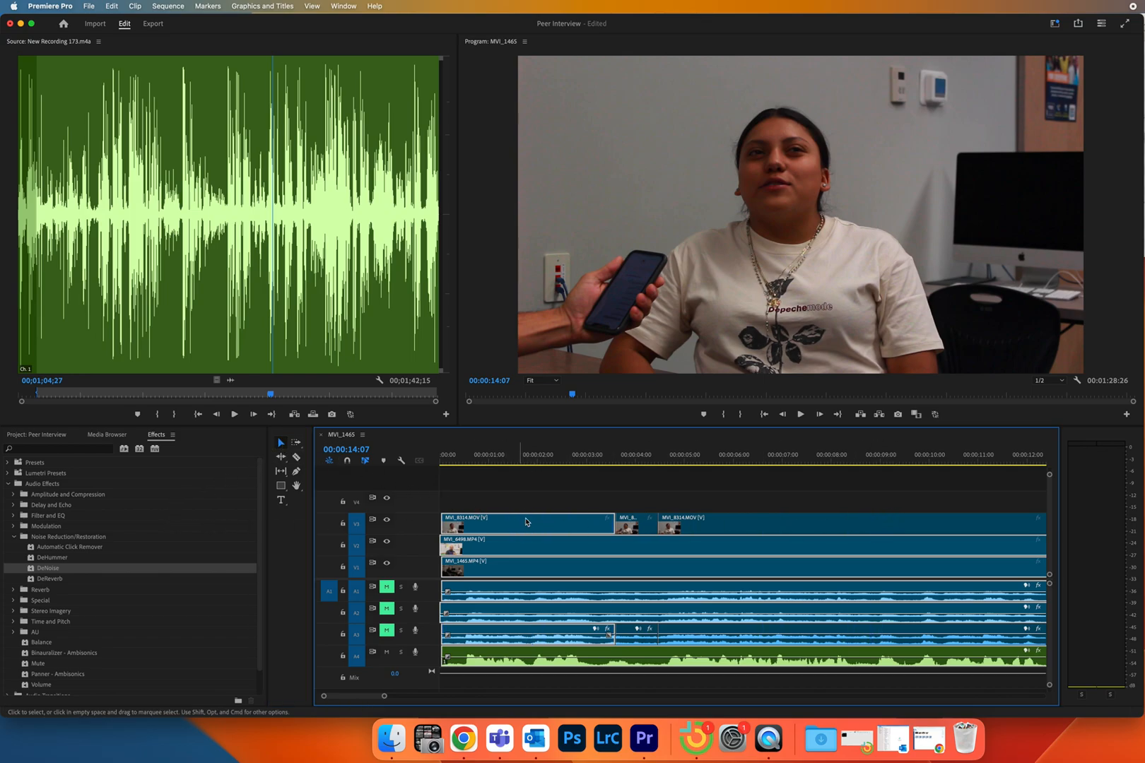
click(540, 495)
click(542, 524)
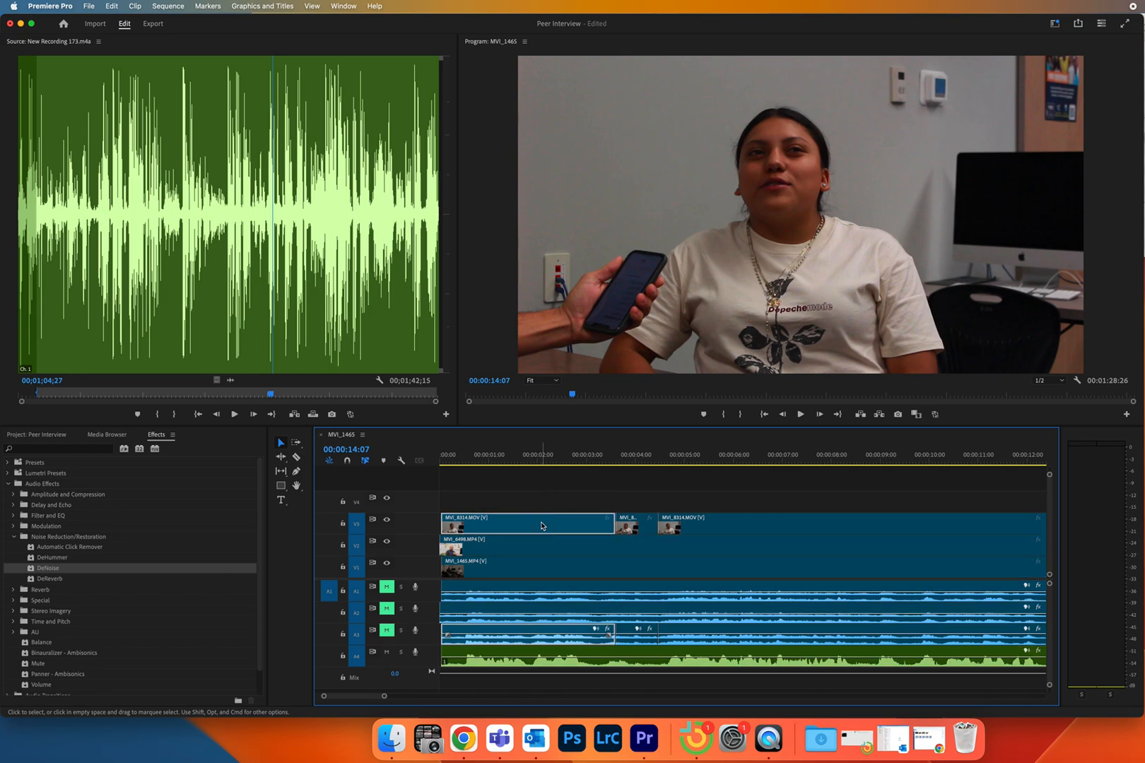
key(Delete)
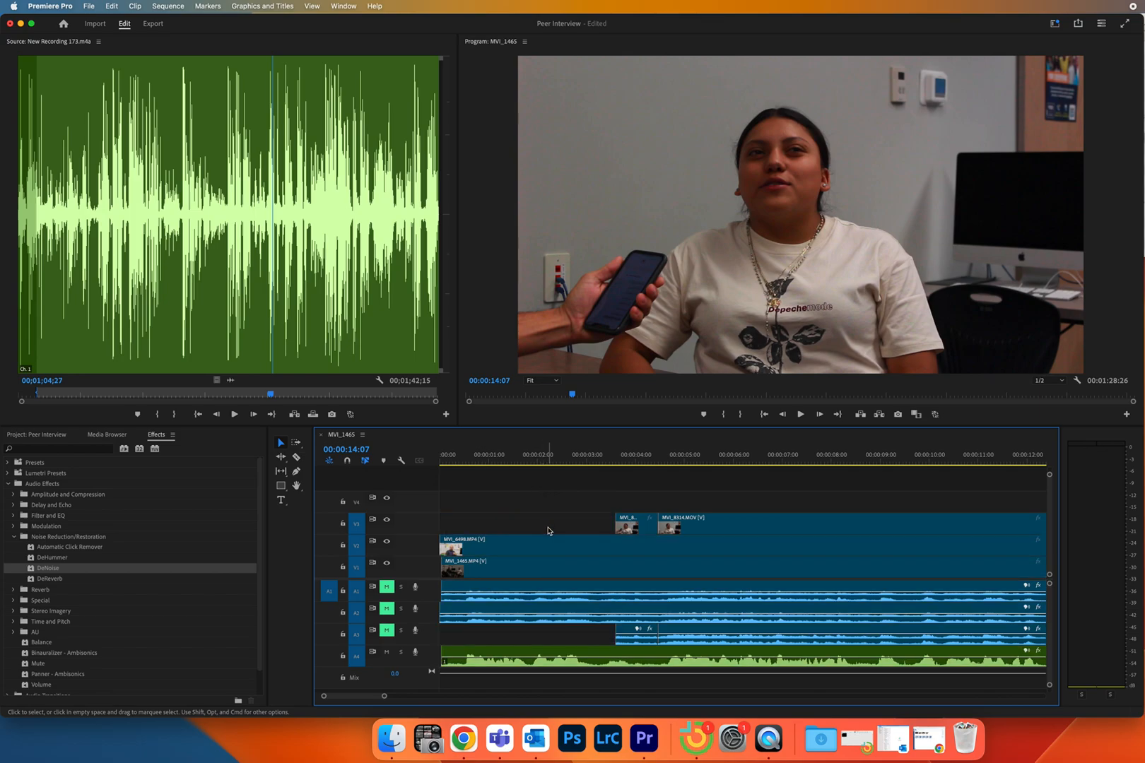
click(762, 524)
key(Delete)
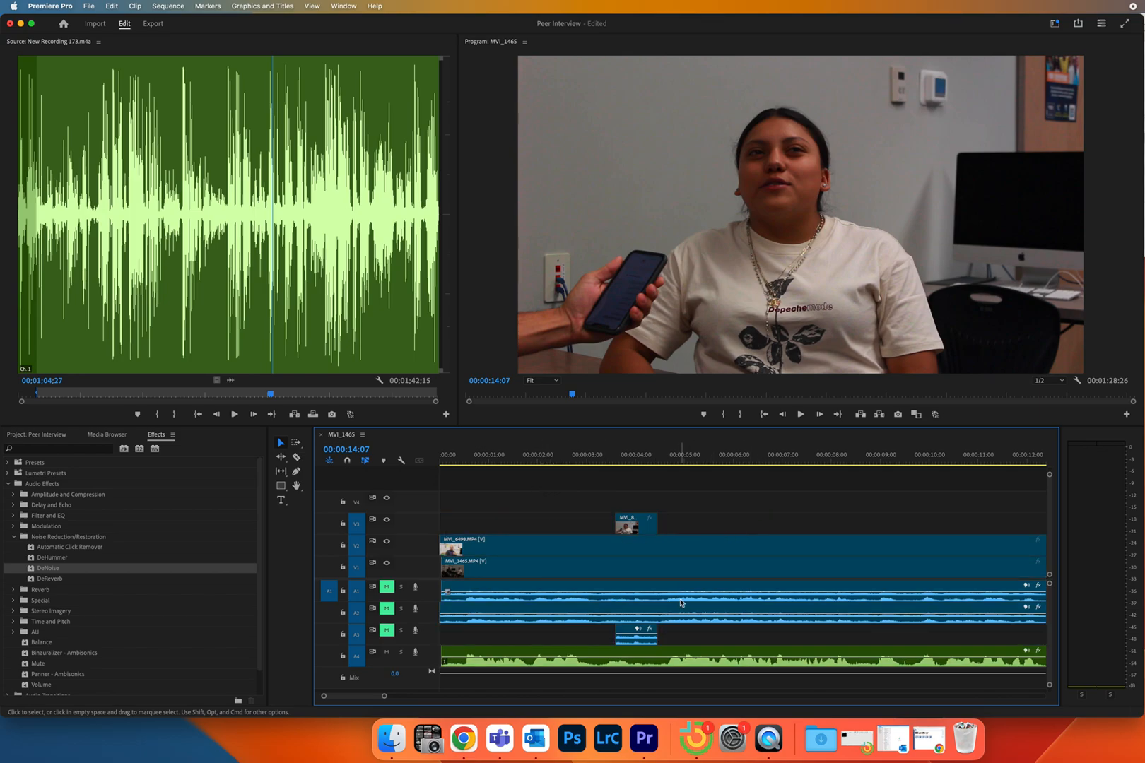
Step: Play the sequence twice from the start to about 15 seconds to review the camera switches and locate the next cut
key(Home)
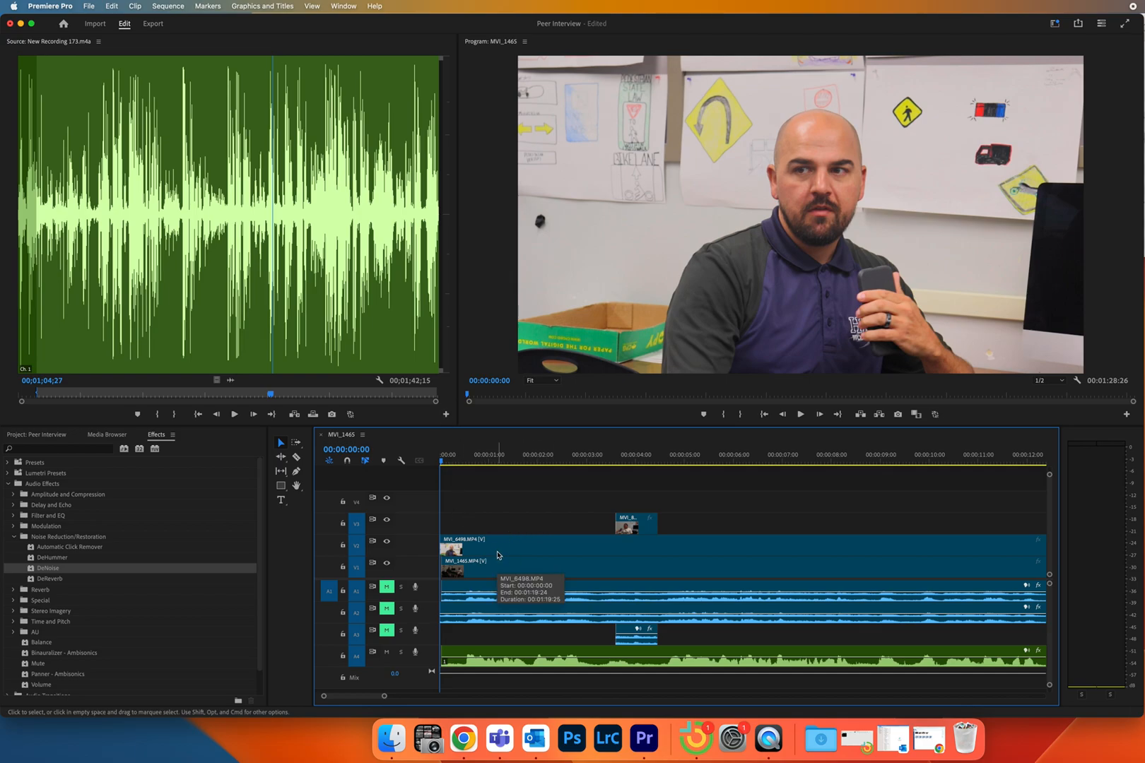
key(space)
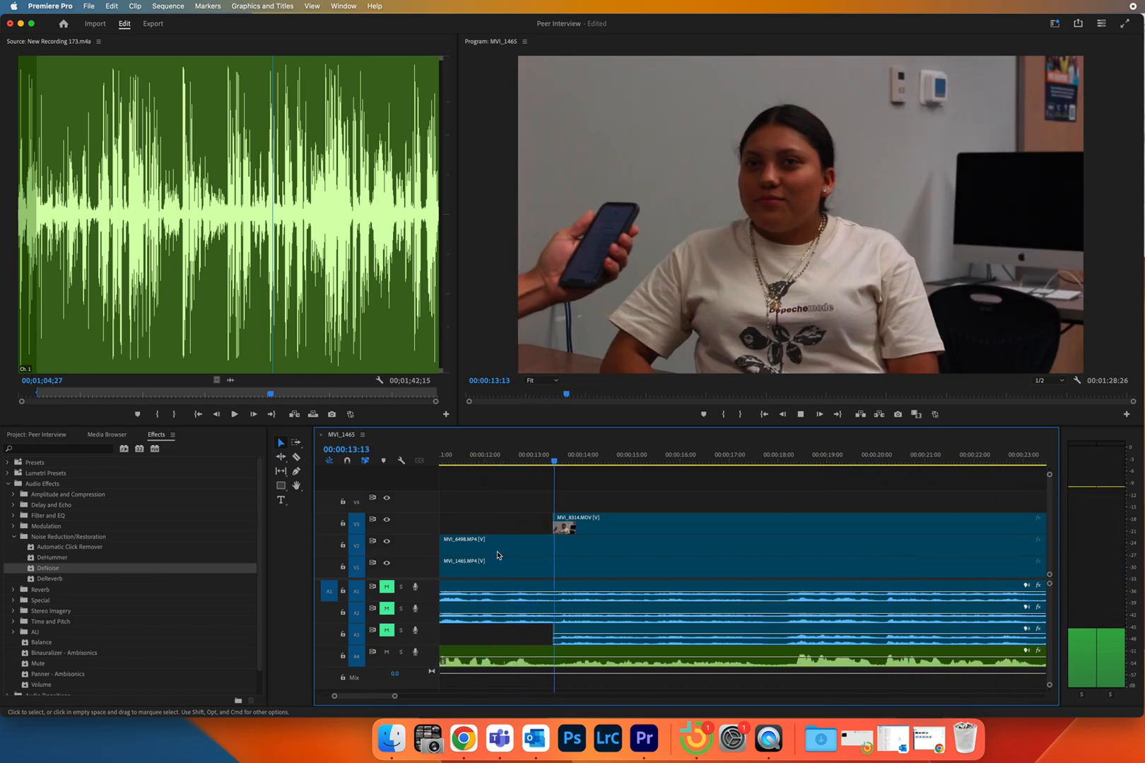
key(space)
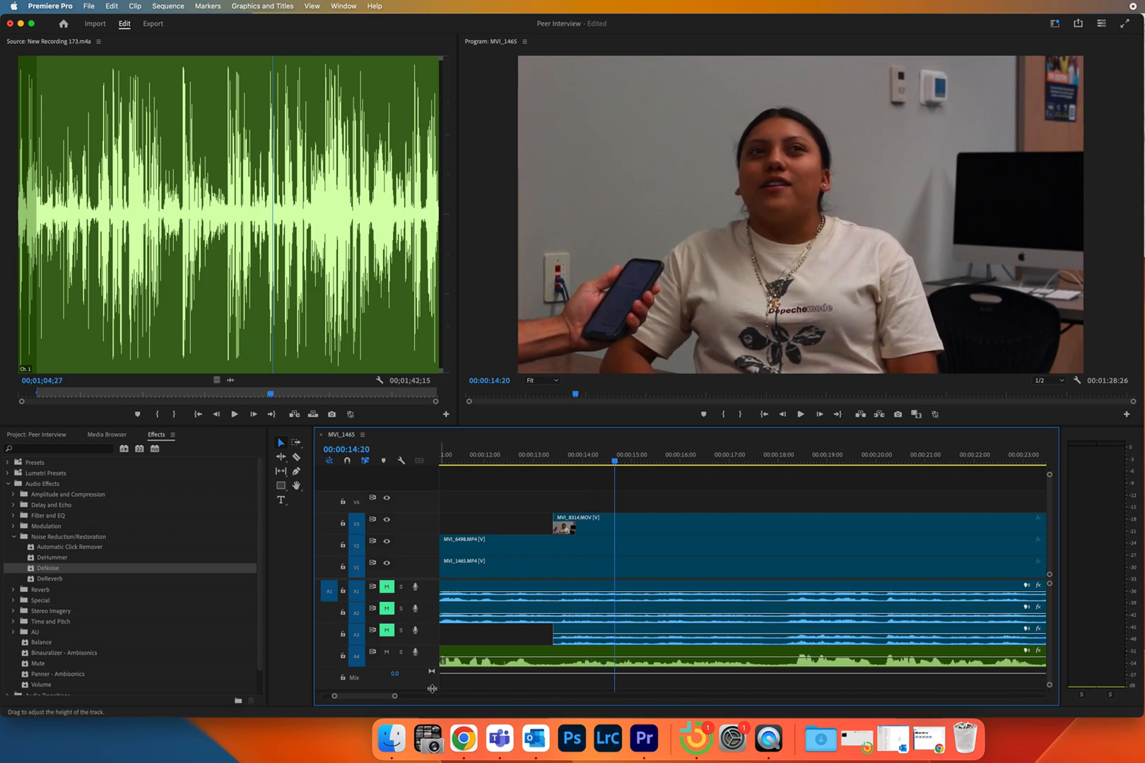
scroll(576, 634, left, 10)
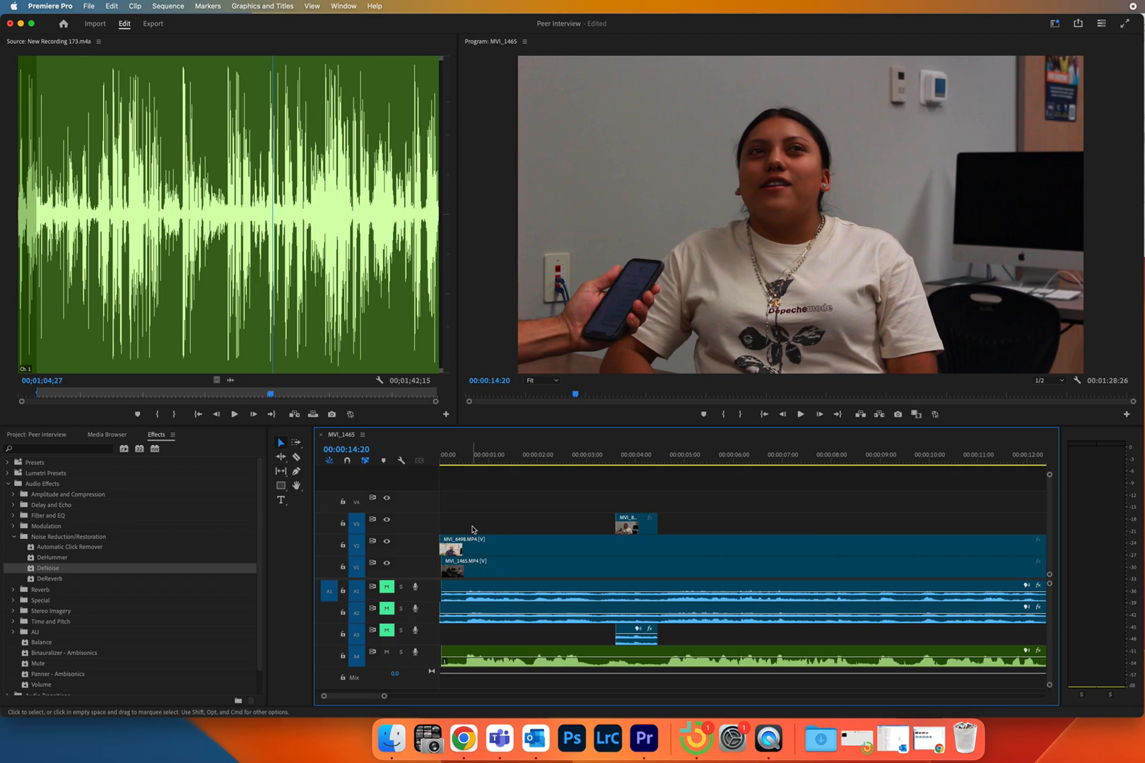
click(441, 456)
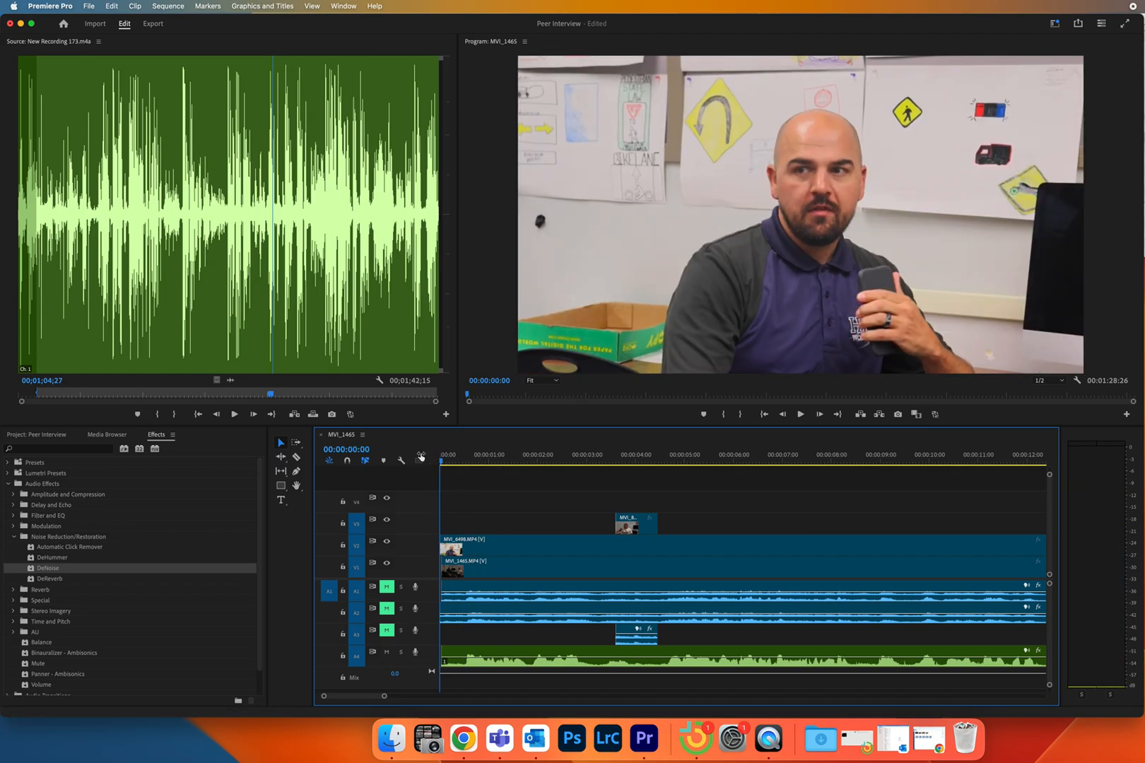
key(space)
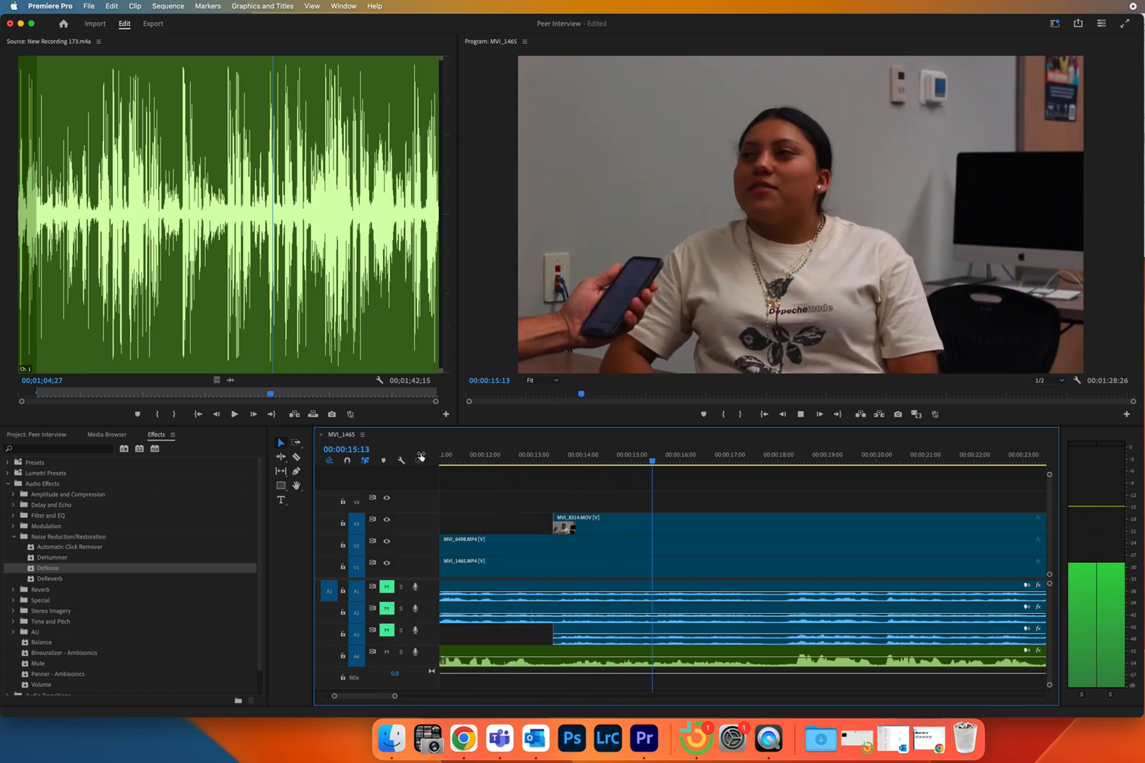
key(space)
key(j)
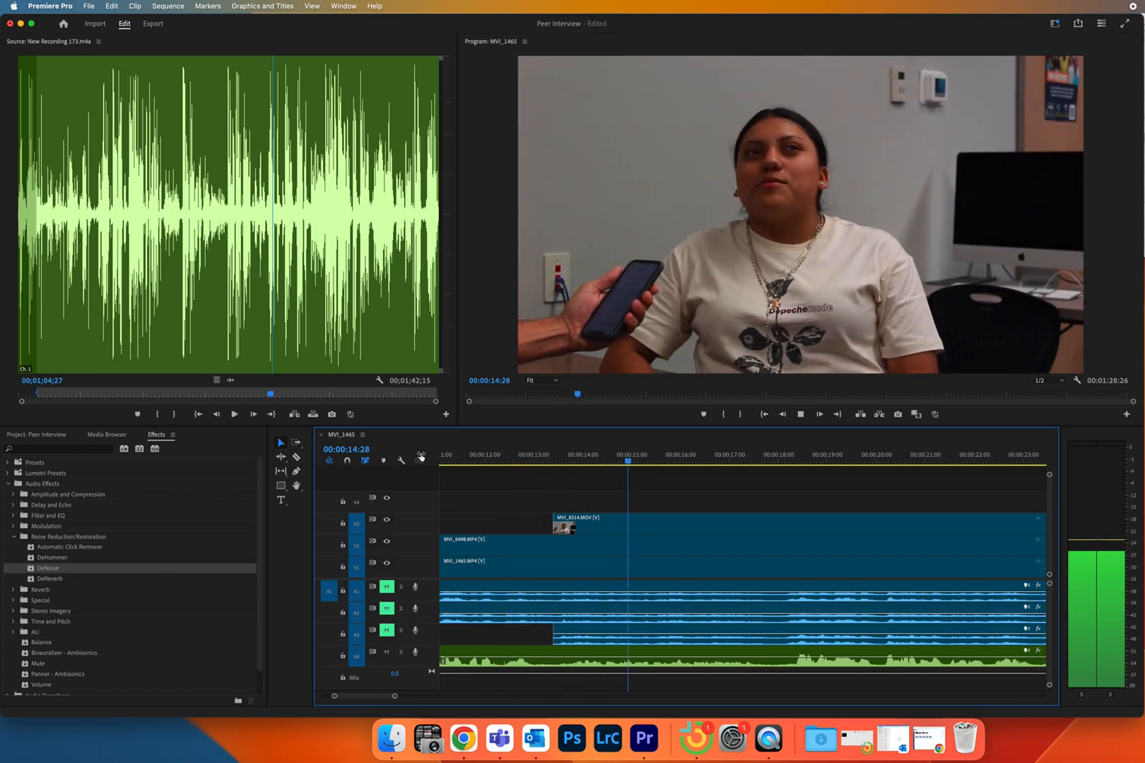
key(k)
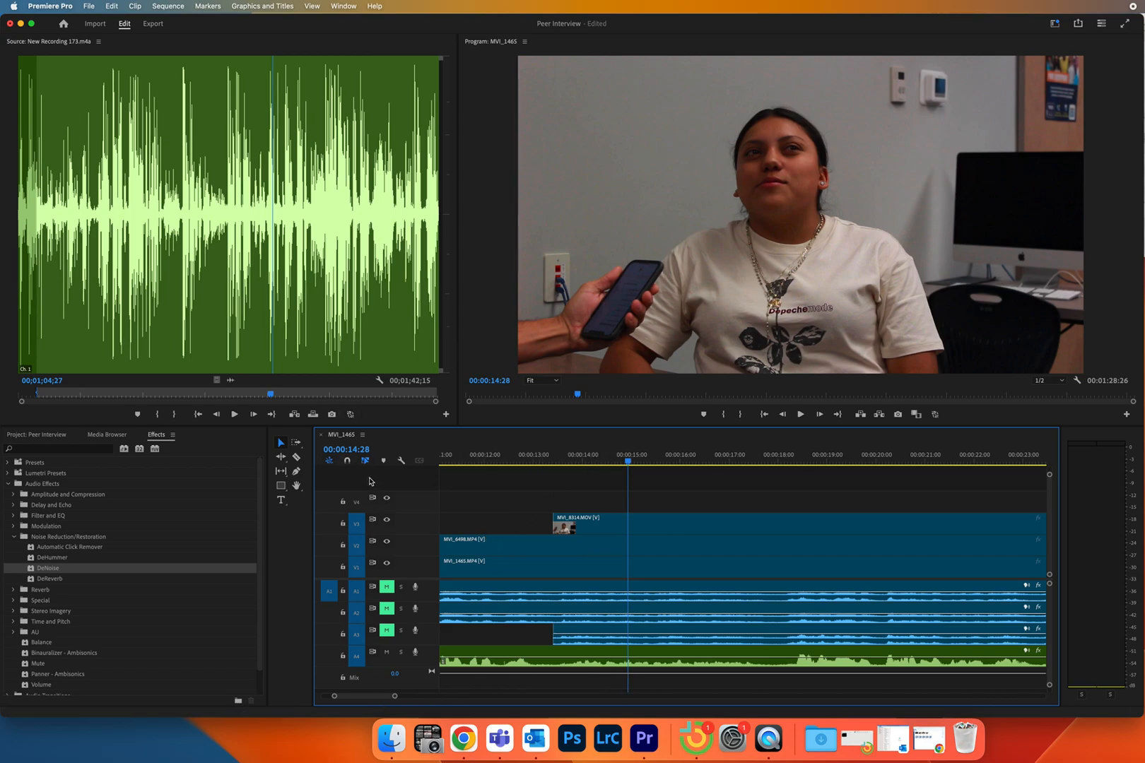
Step: Split MVI_6498.MP4 on V2 about one second after the MVI_8314.MOV clip above starts, and delete the part before the cut
click(297, 458)
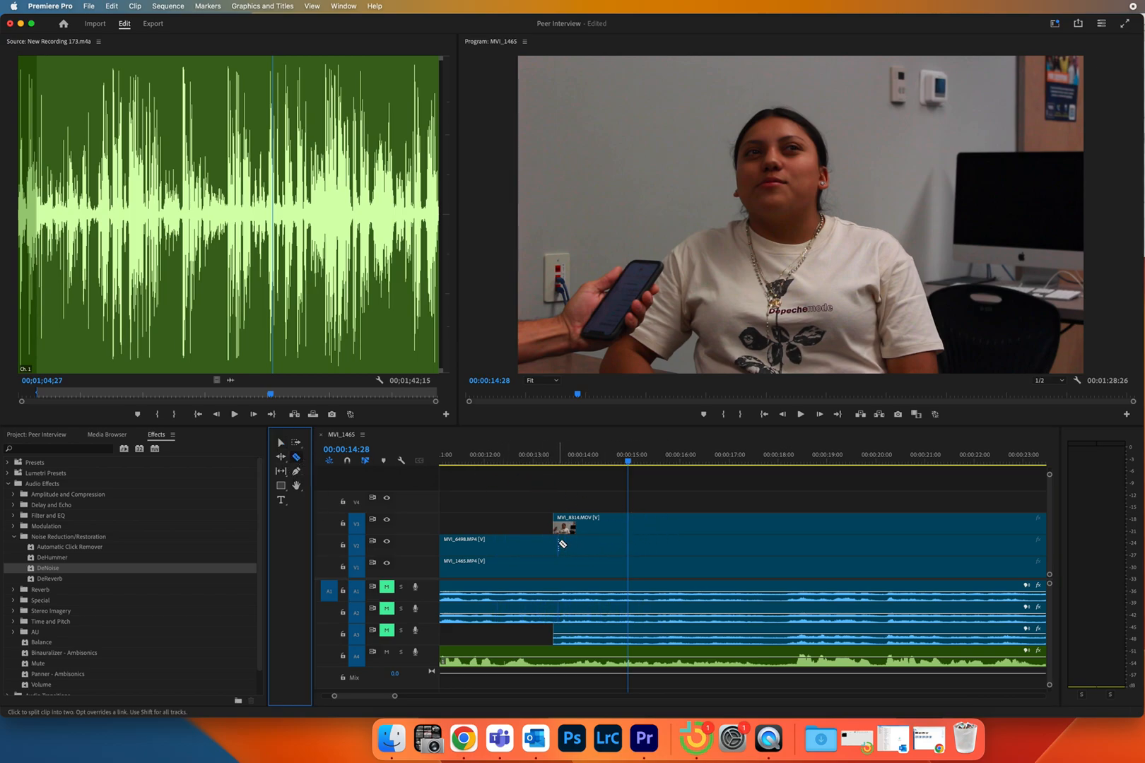
click(608, 546)
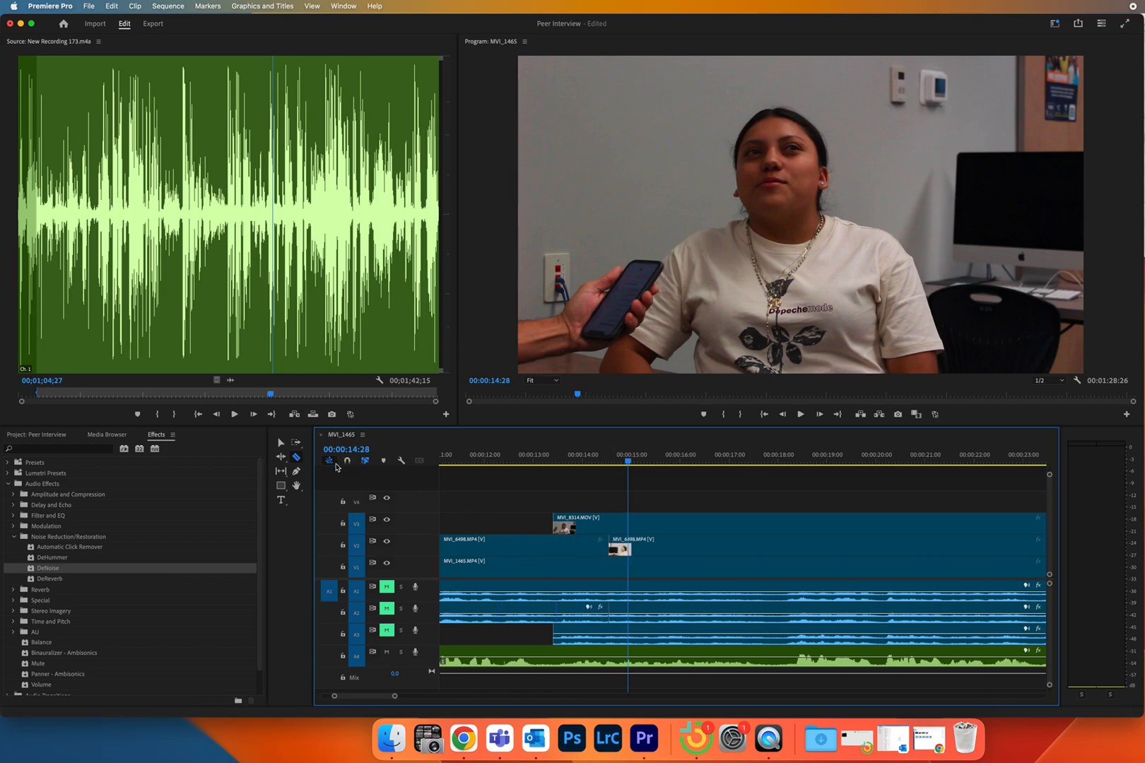
click(280, 443)
click(498, 546)
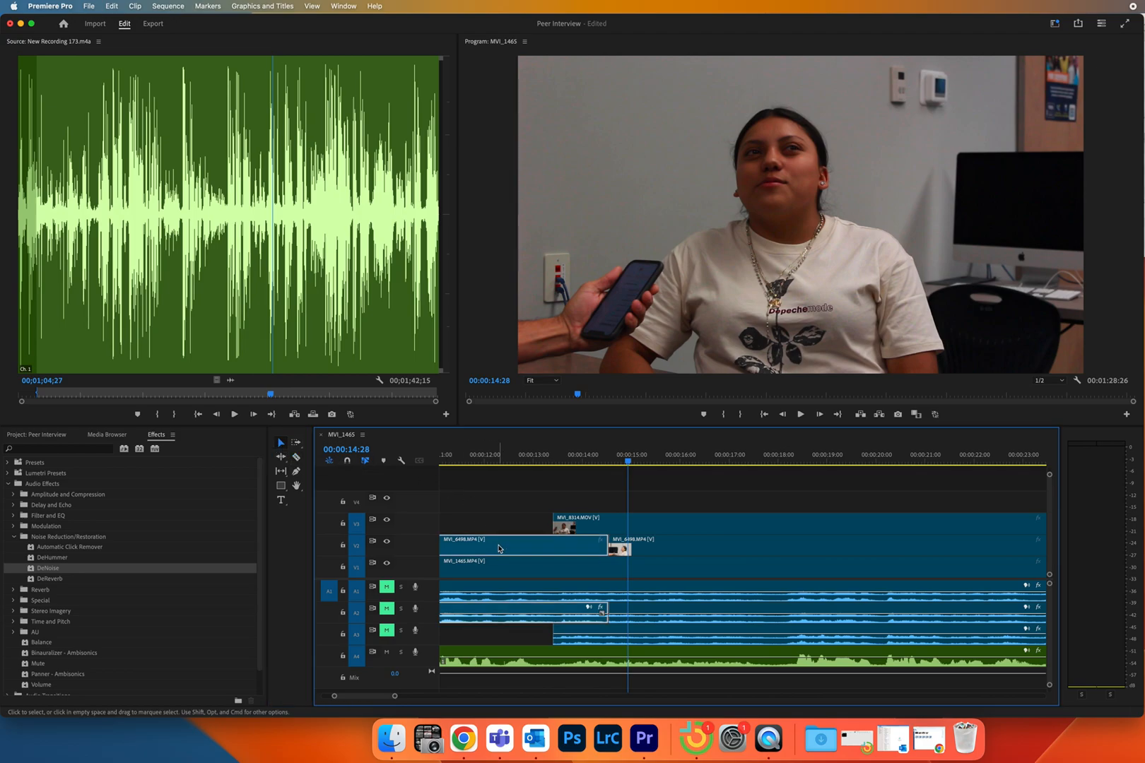
key(Delete)
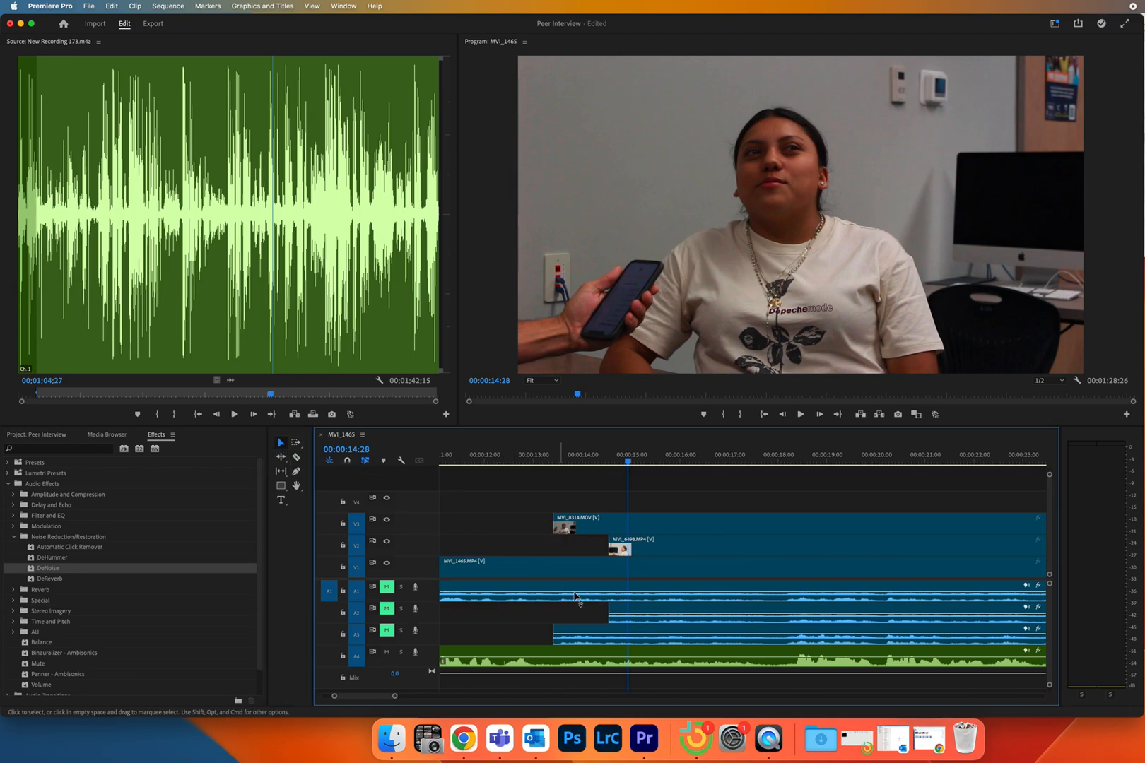
Step: Review the edit from the start up to 00:00:18:05 to find the next camera change
drag(628, 462, 240, 466)
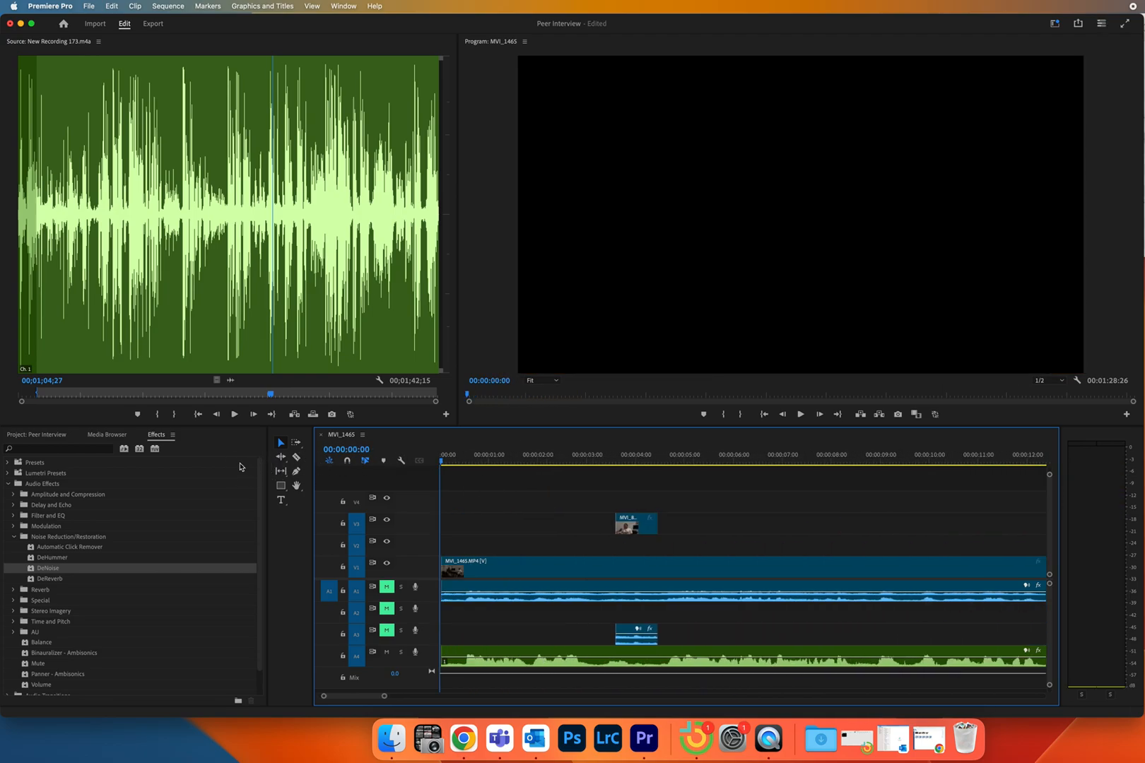
key(space)
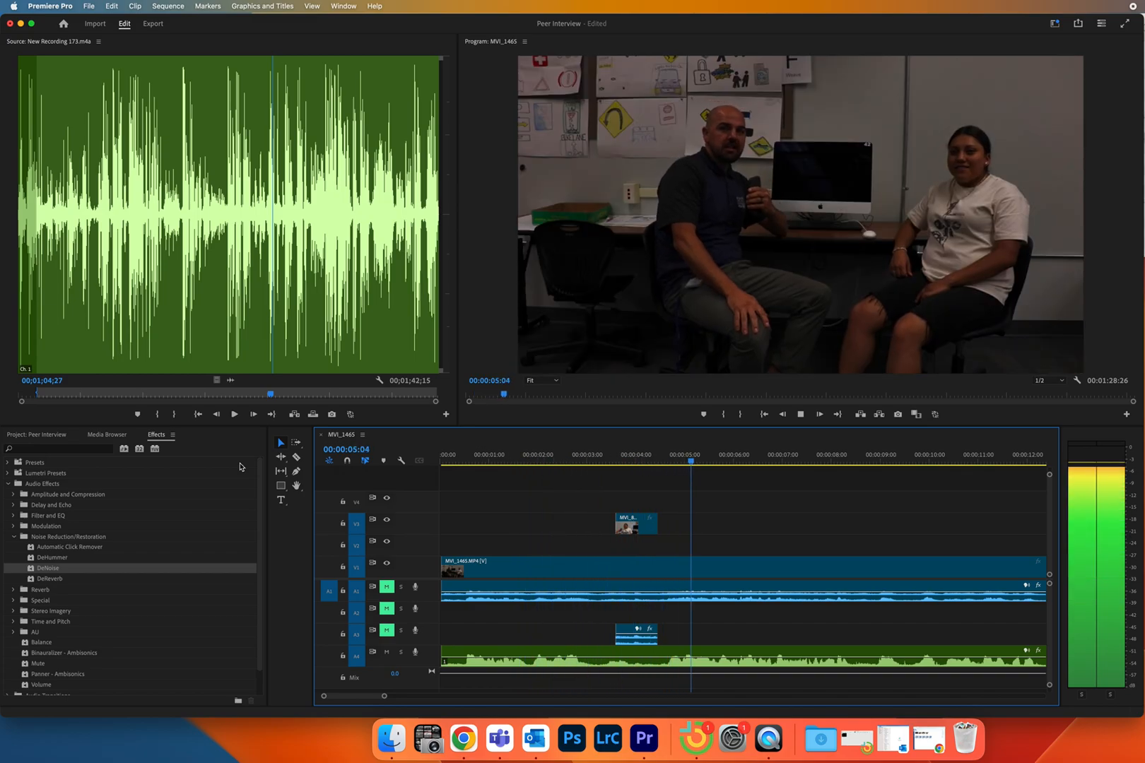
key(space)
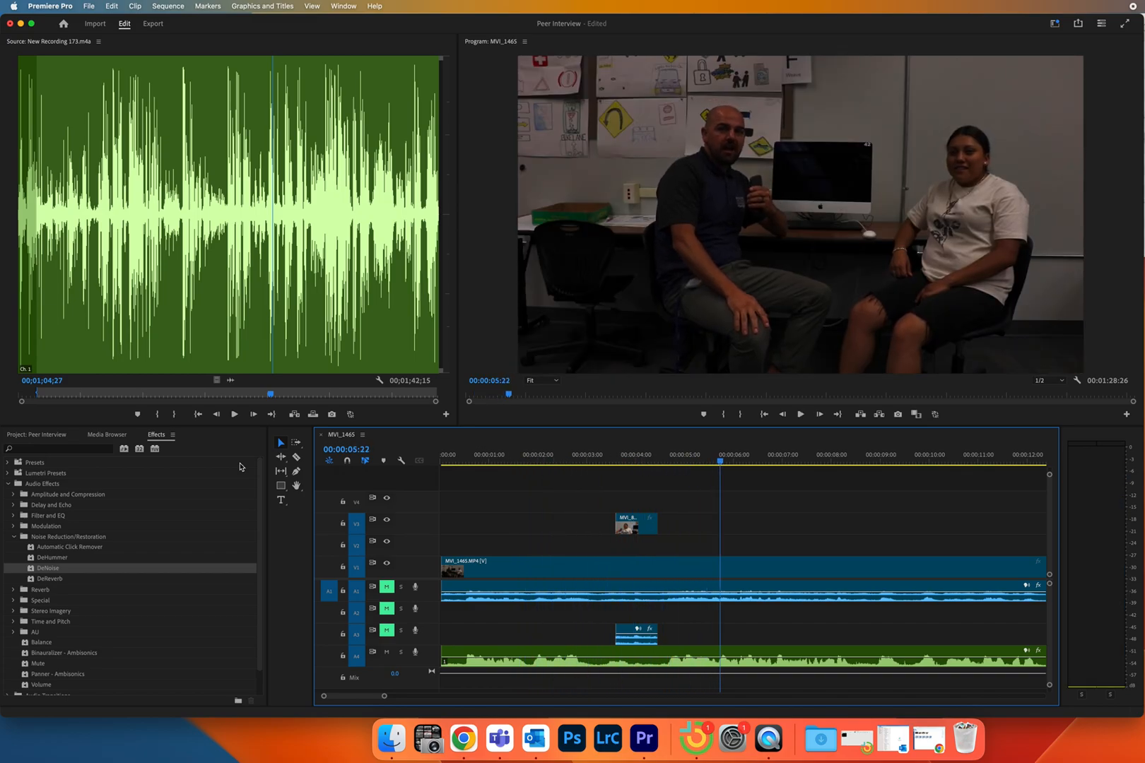
key(space)
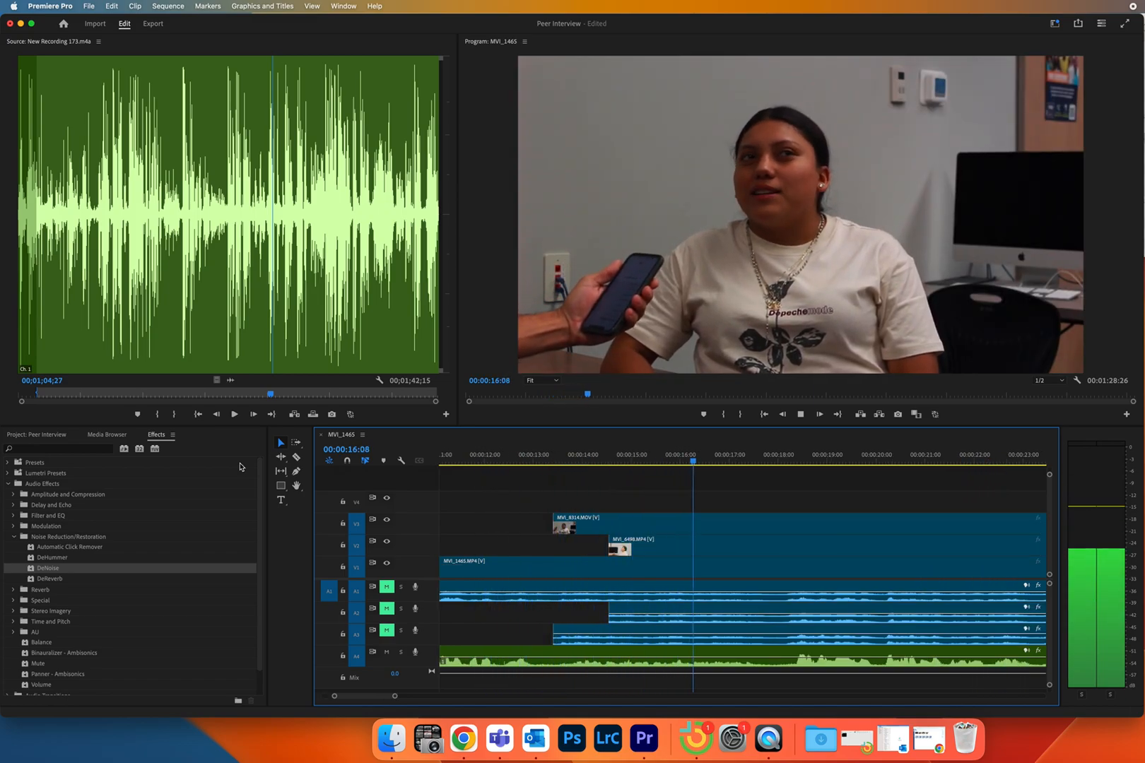
key(space)
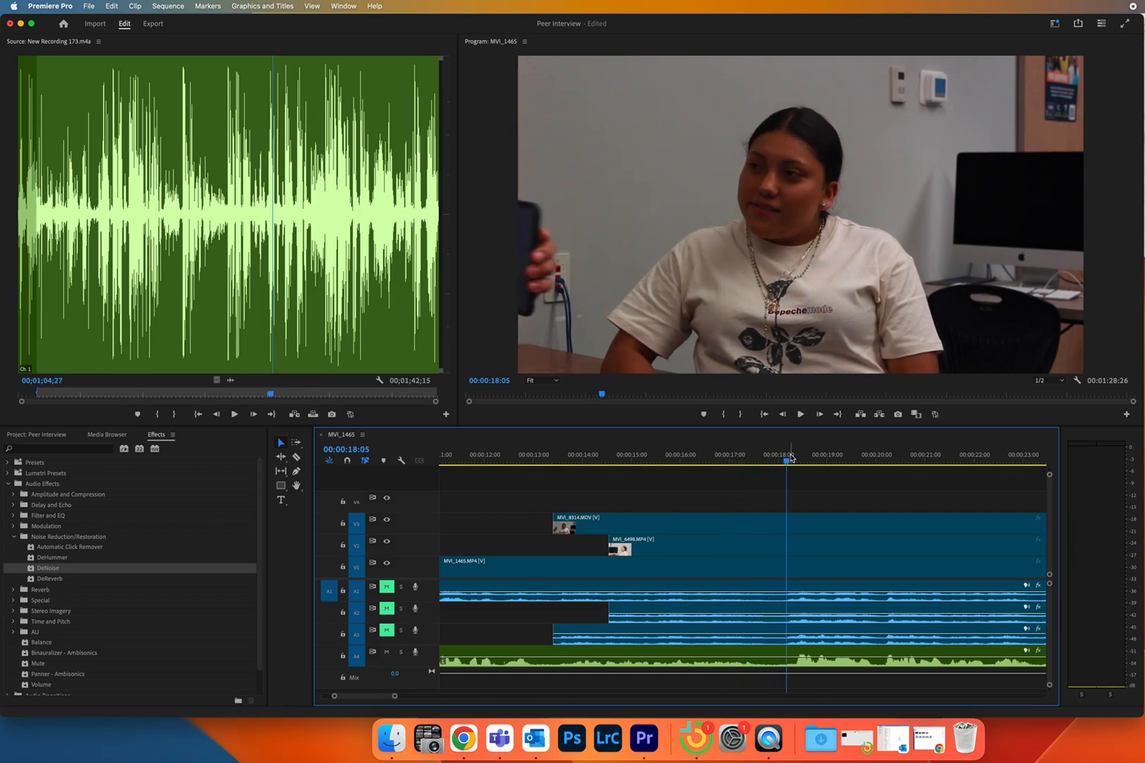
Step: Split MVI_8314.MOV on V3 at 00:00:17:16 and again just after 00:00:19:00, and delete the piece between the cuts
drag(787, 463, 754, 464)
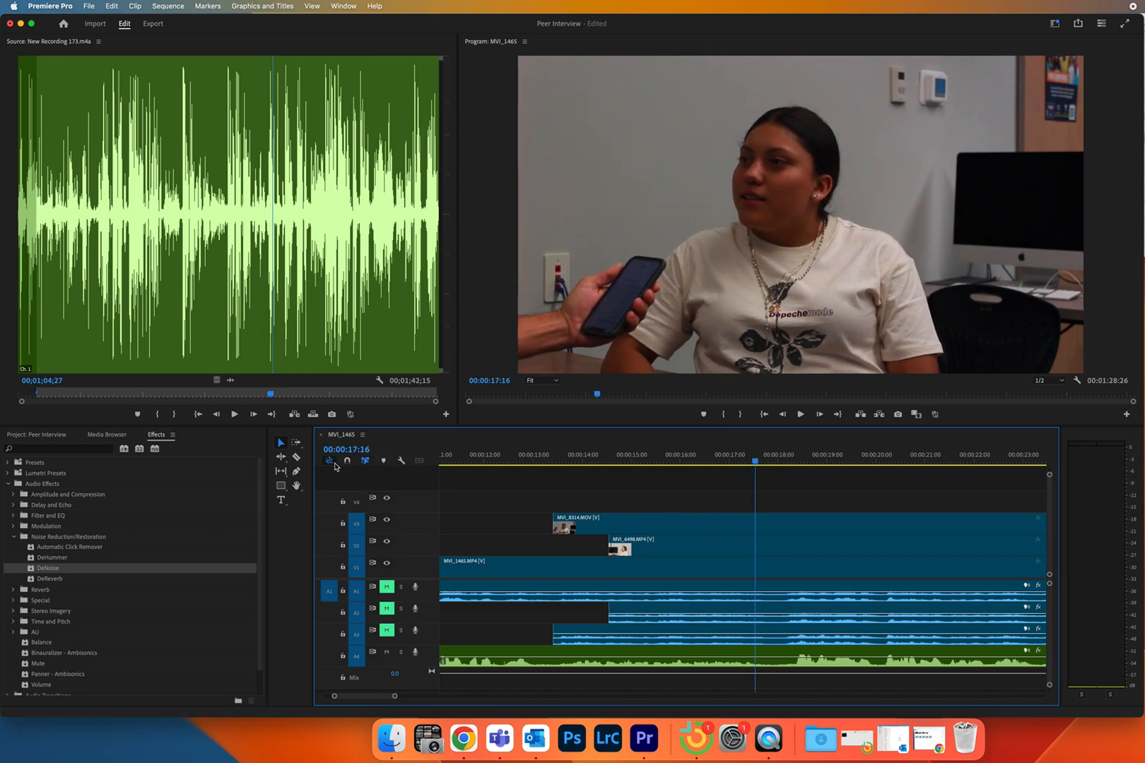
click(298, 459)
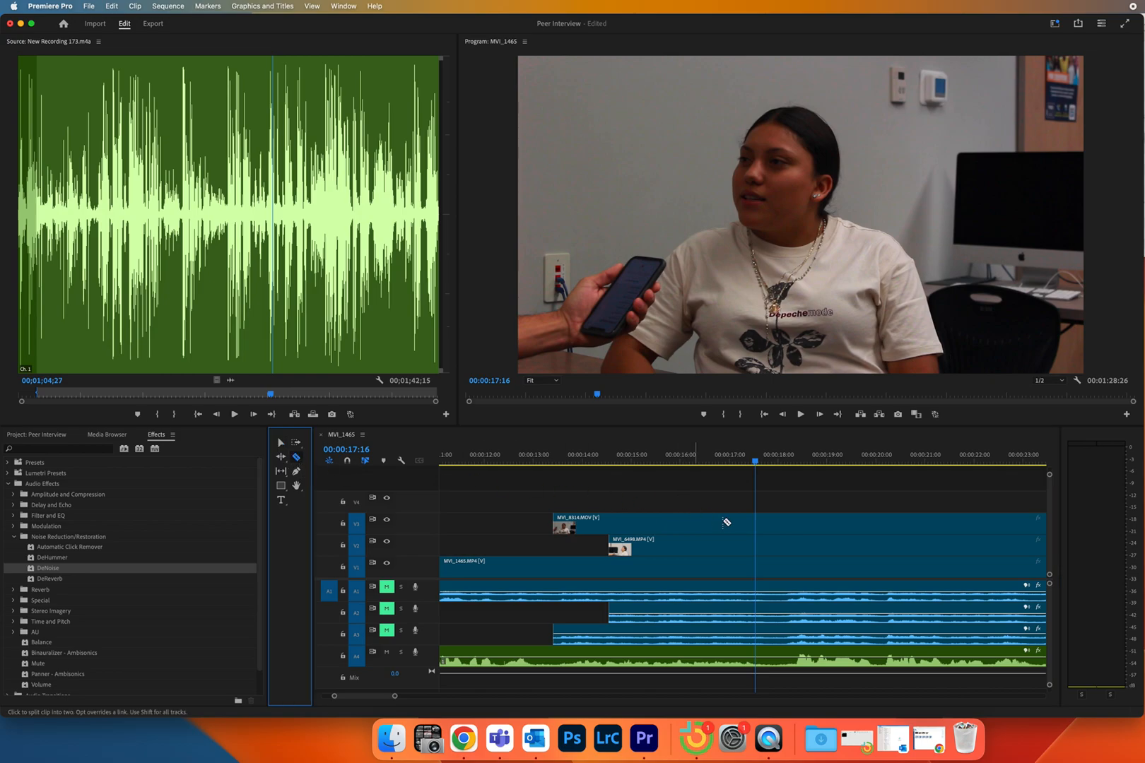
click(756, 523)
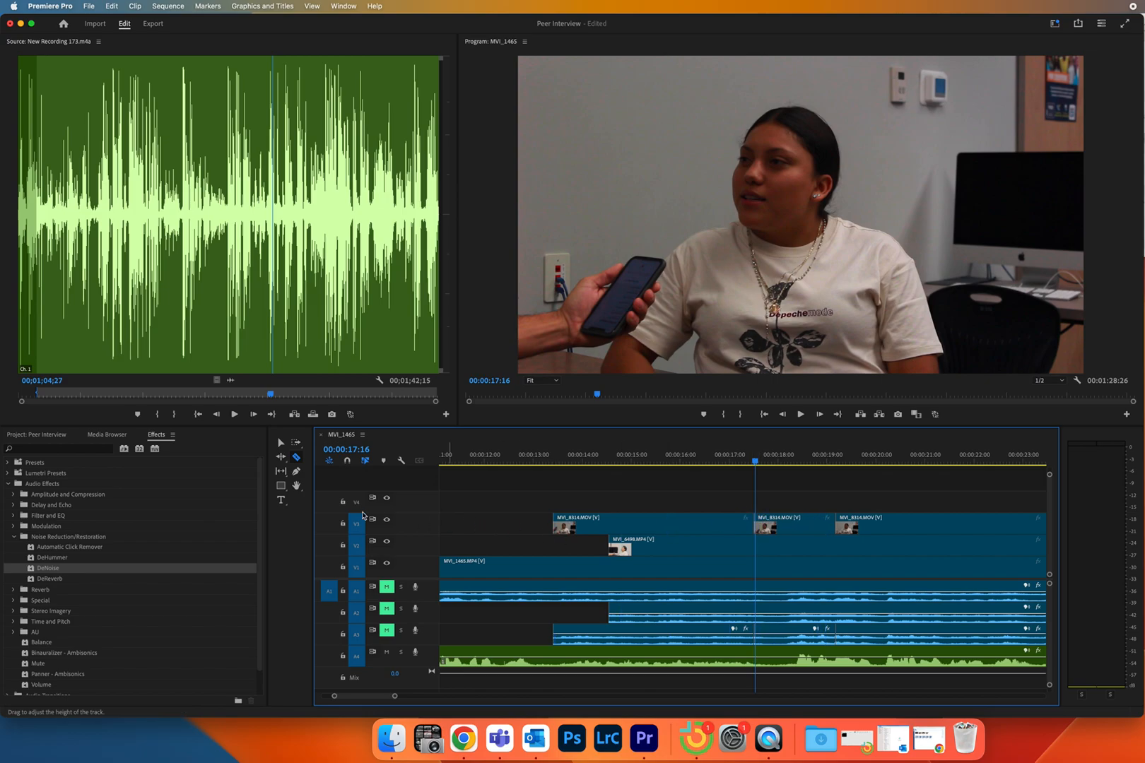
click(285, 445)
click(803, 524)
key(Delete)
Step: Play across the gap on V3 from 00:00:12:21 and extend the end of the MVI_8314.MOV clip before it to 00:00:18:26
drag(680, 459, 520, 460)
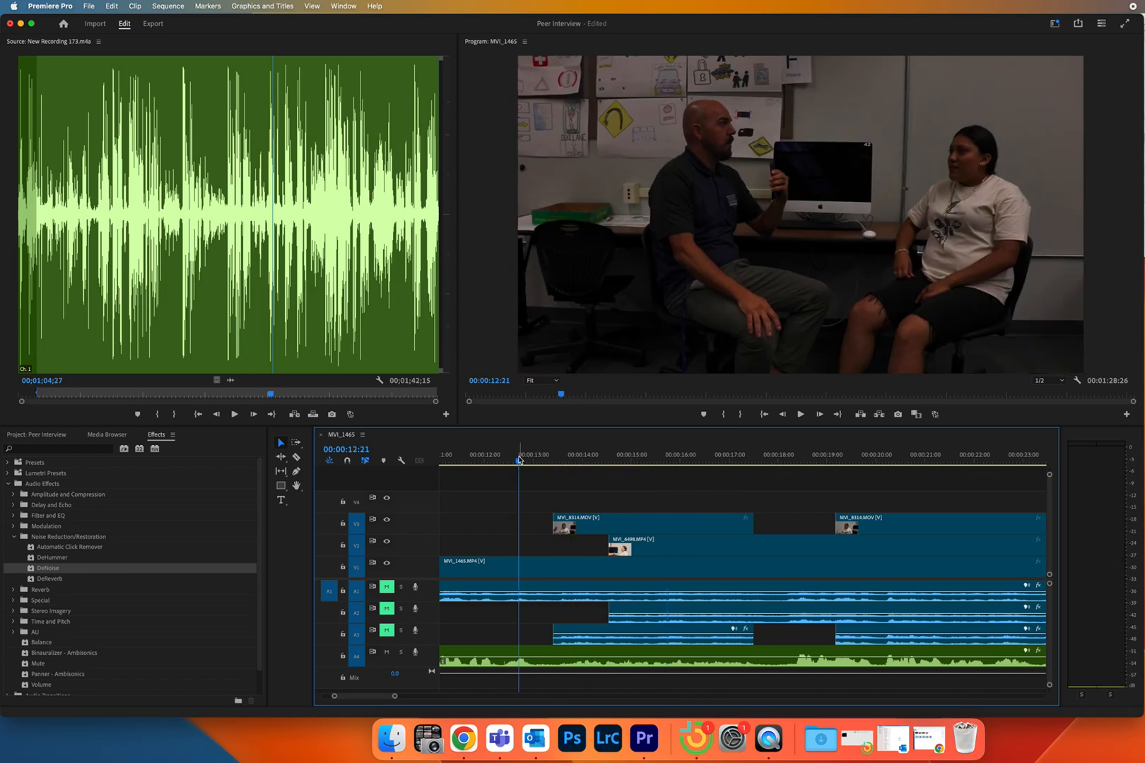
key(space)
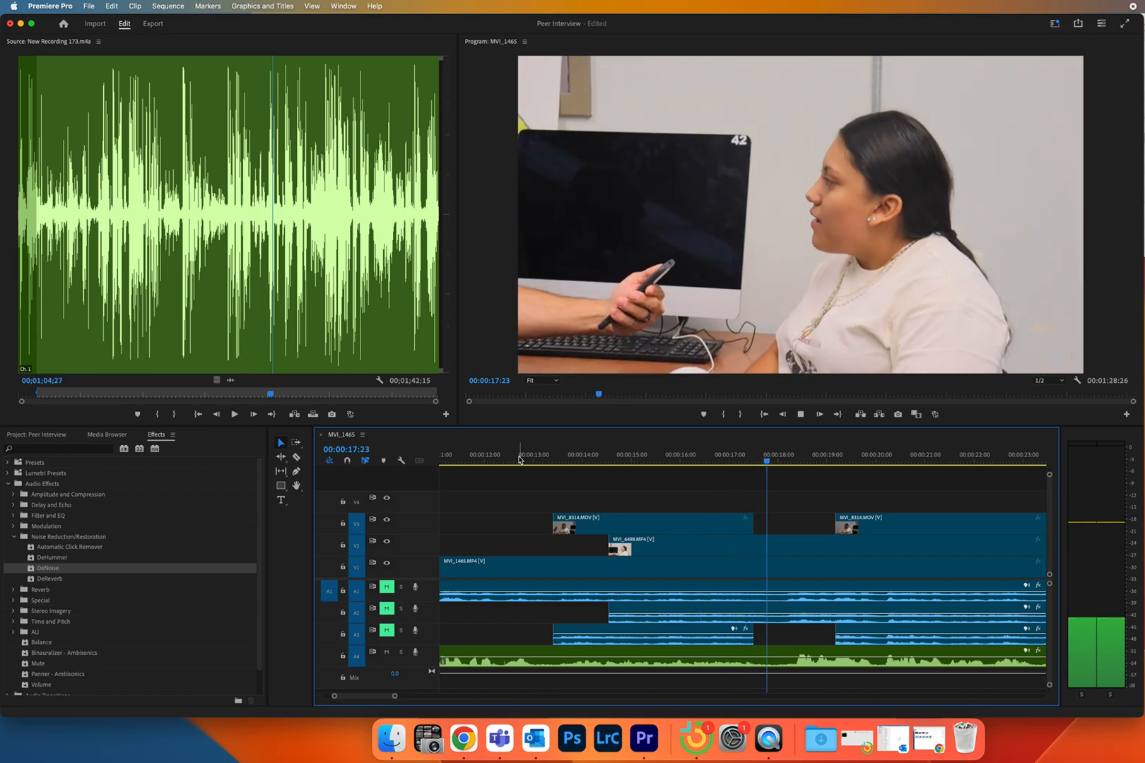
key(space)
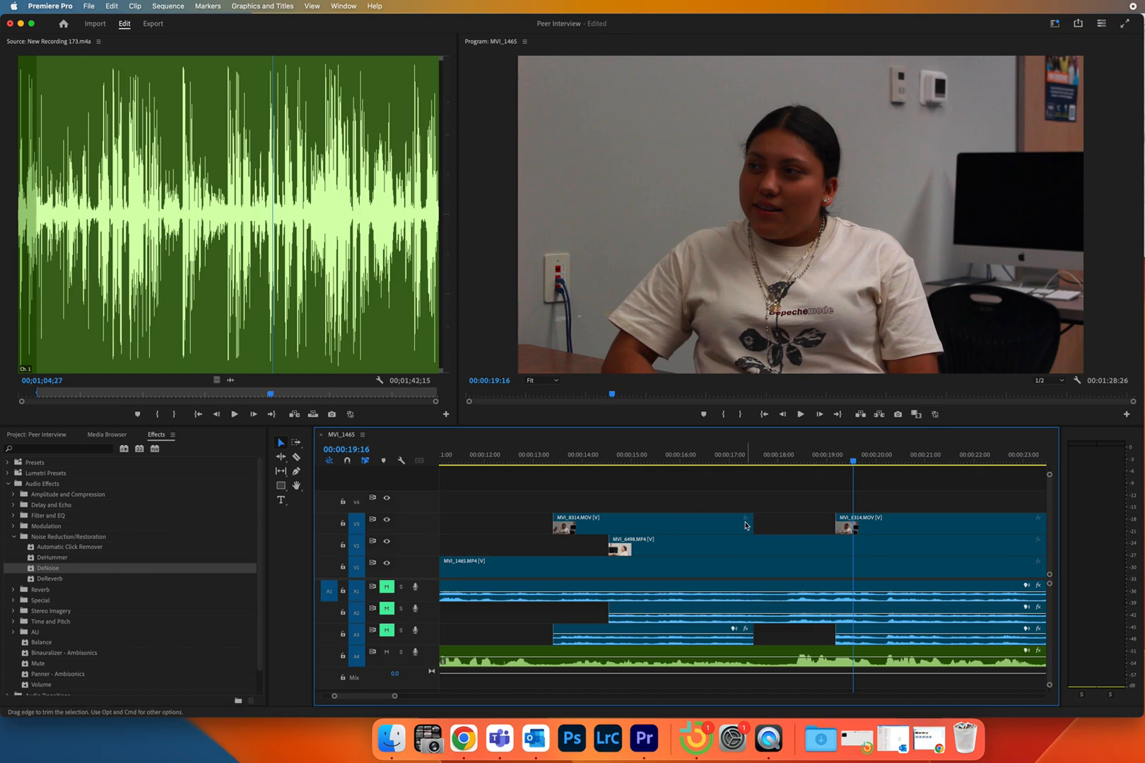
drag(747, 459, 822, 462)
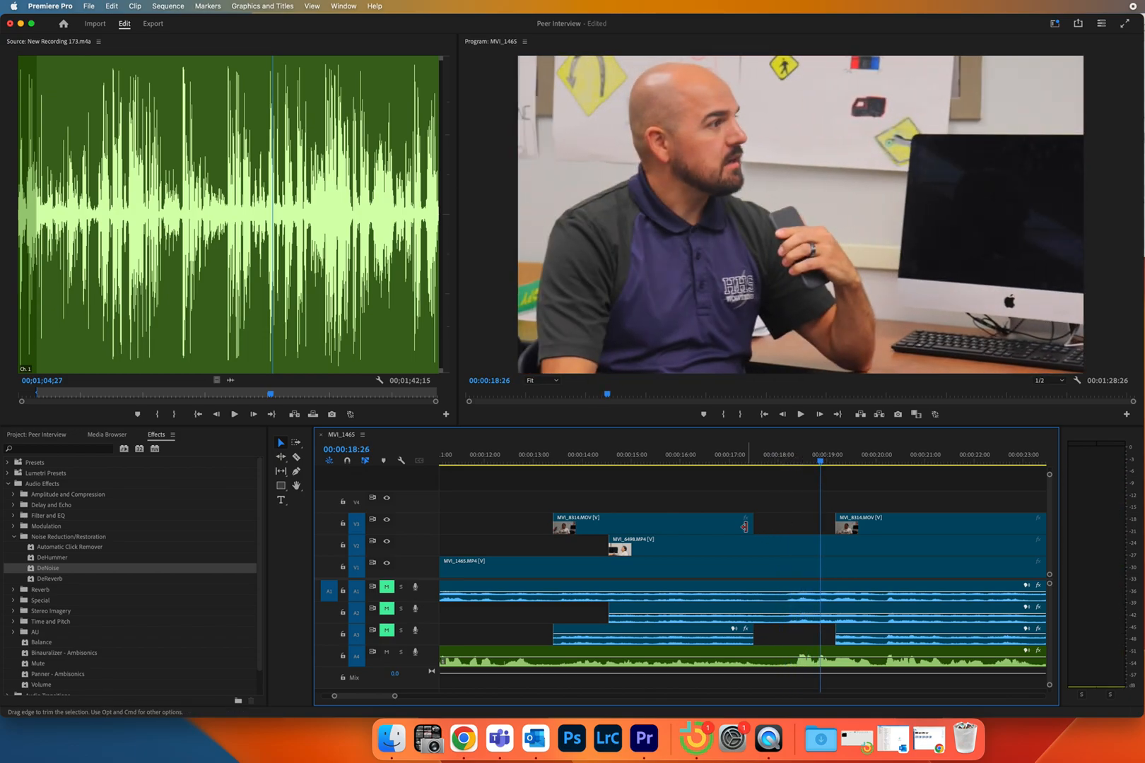
drag(752, 523, 818, 521)
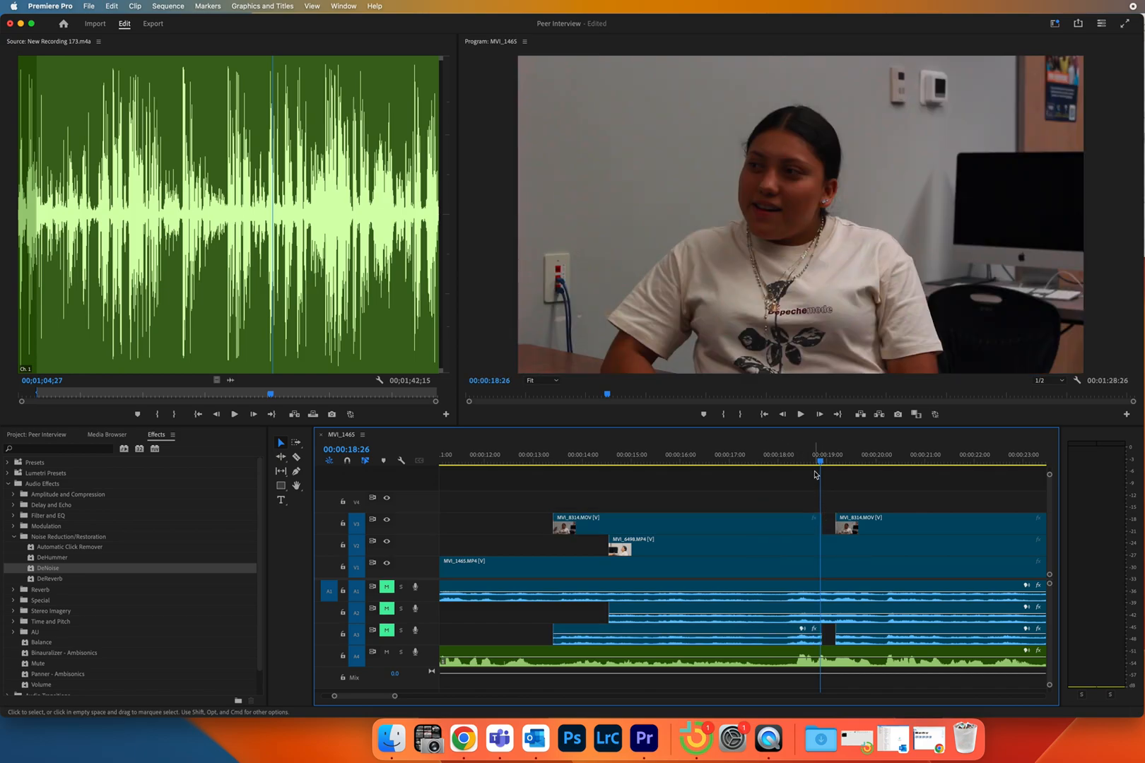
Step: Play from 00:00:17:06 to 00:00:19:20 to check the timing of the shortened camera switch
drag(817, 461, 740, 461)
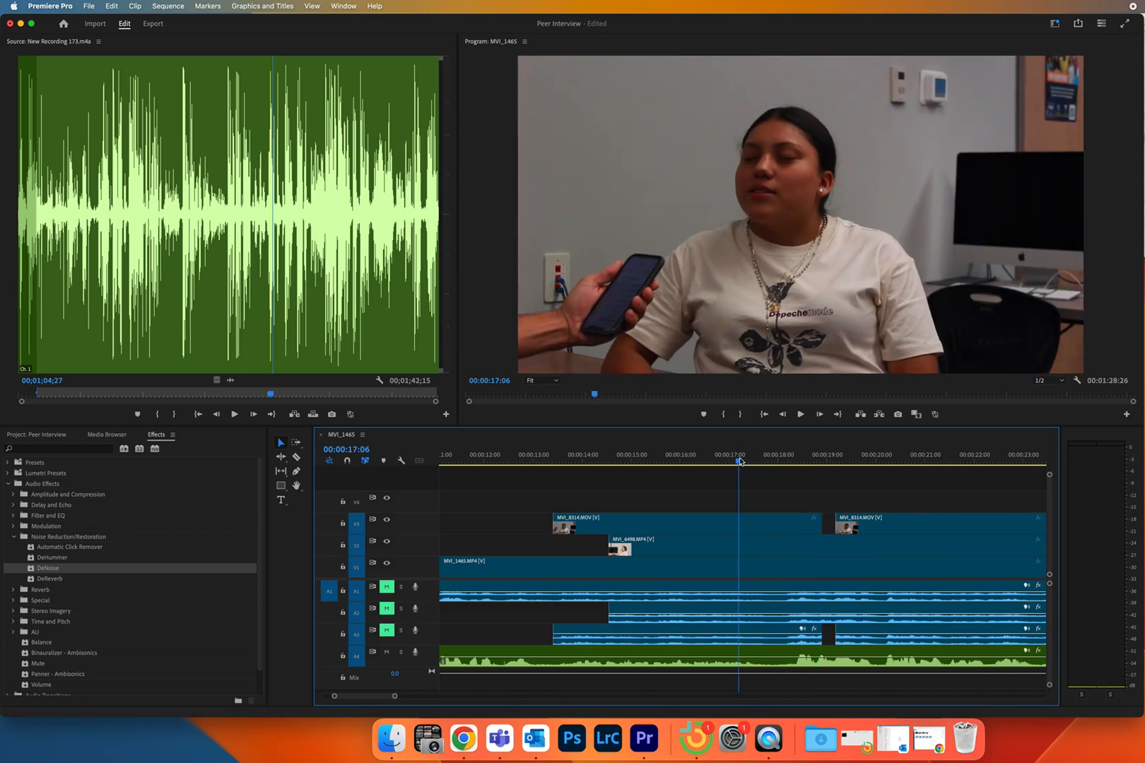
key(space)
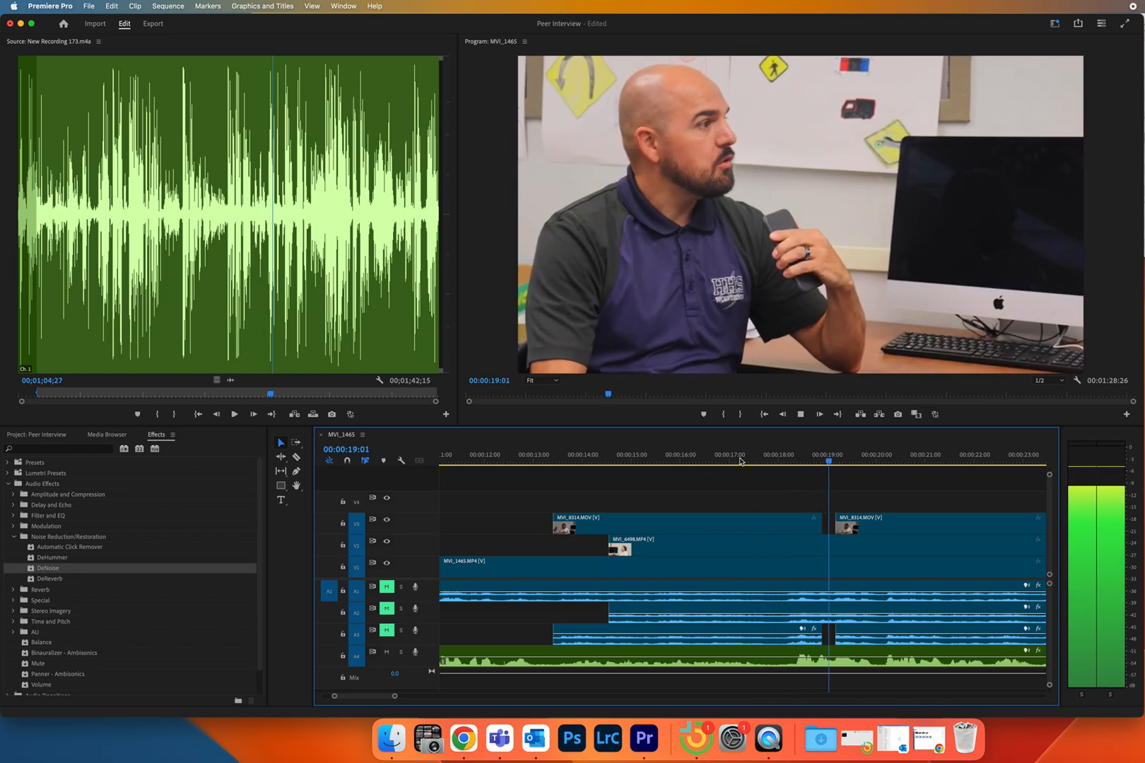
key(space)
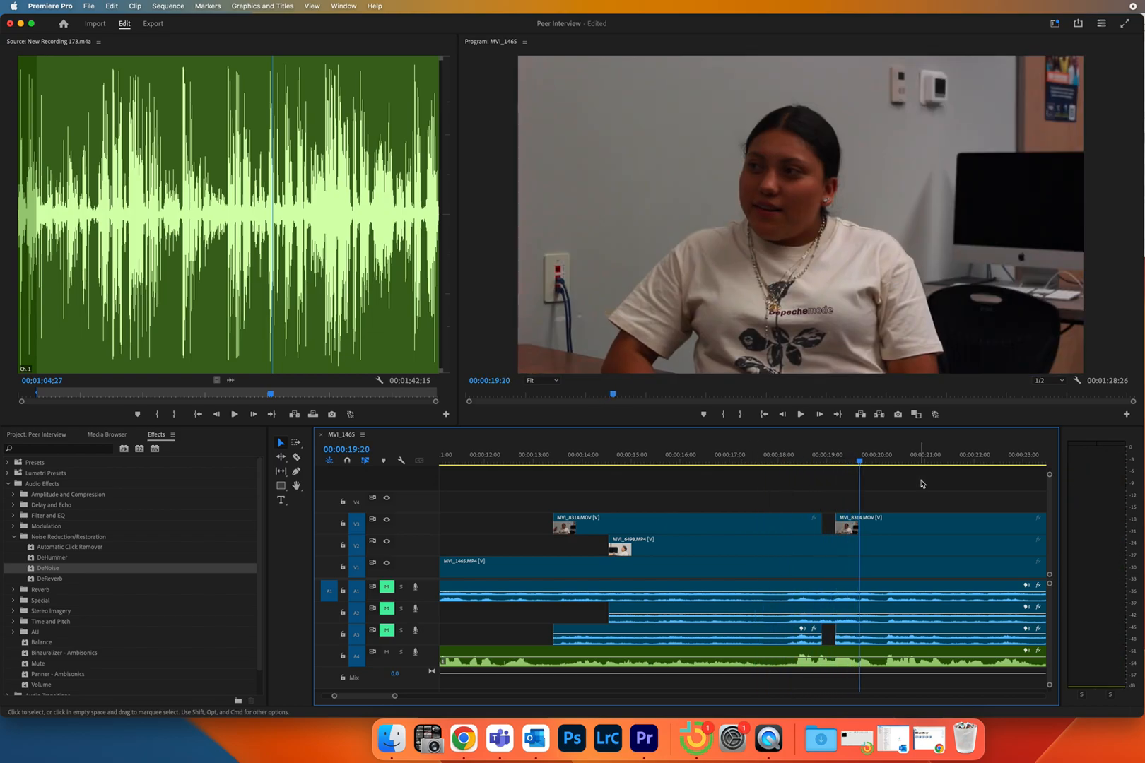
Step: Trim the start of the second long MVI_8314.MOV clip on V3 to about 00:00:20:20 and play the switch from 00:00:17:06
drag(836, 523, 908, 519)
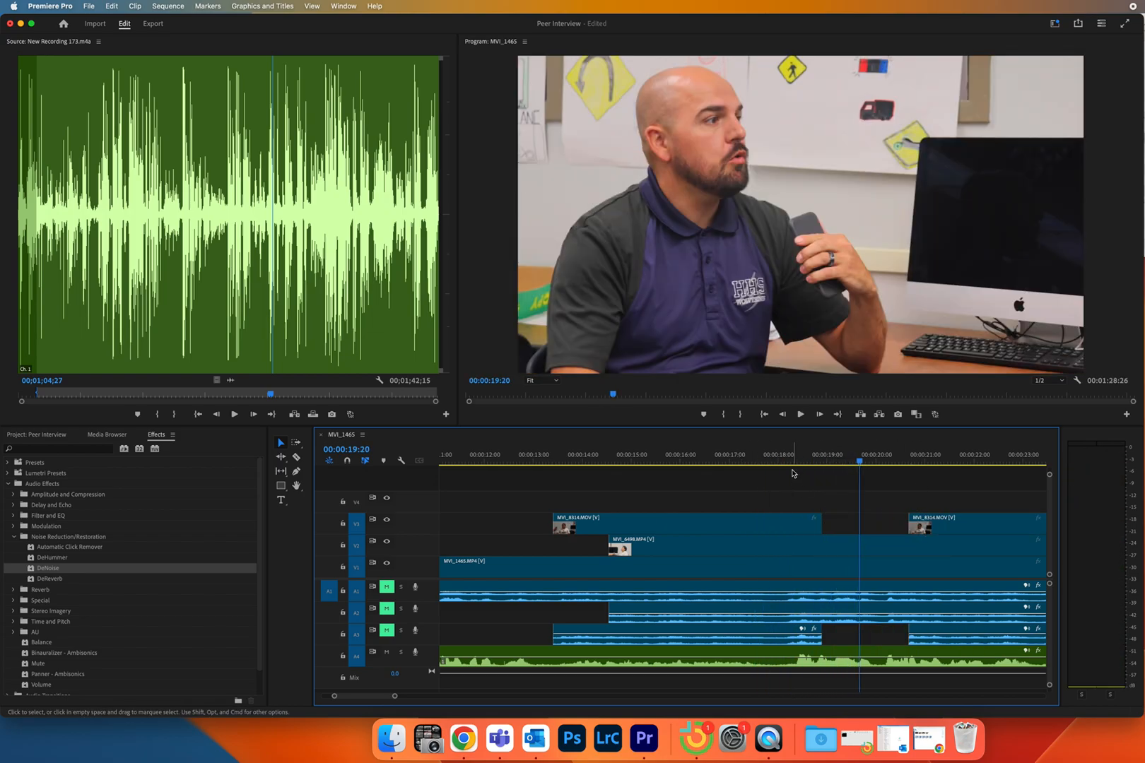
drag(859, 463, 740, 466)
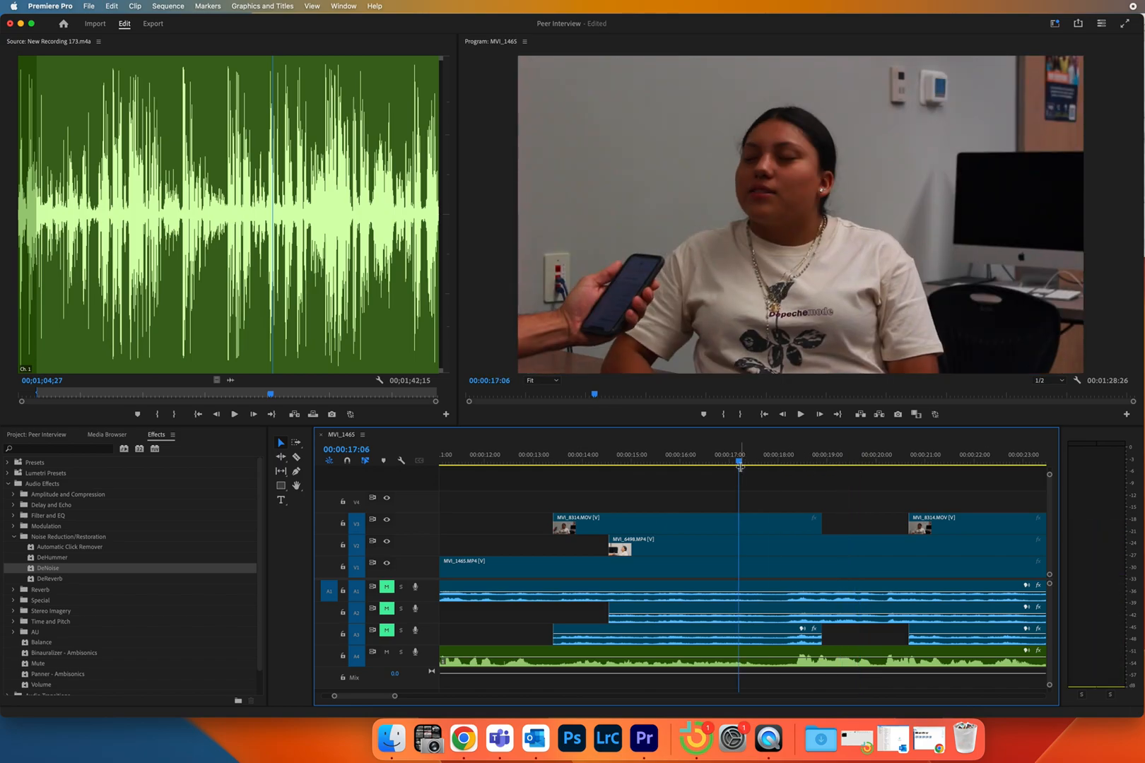
key(space)
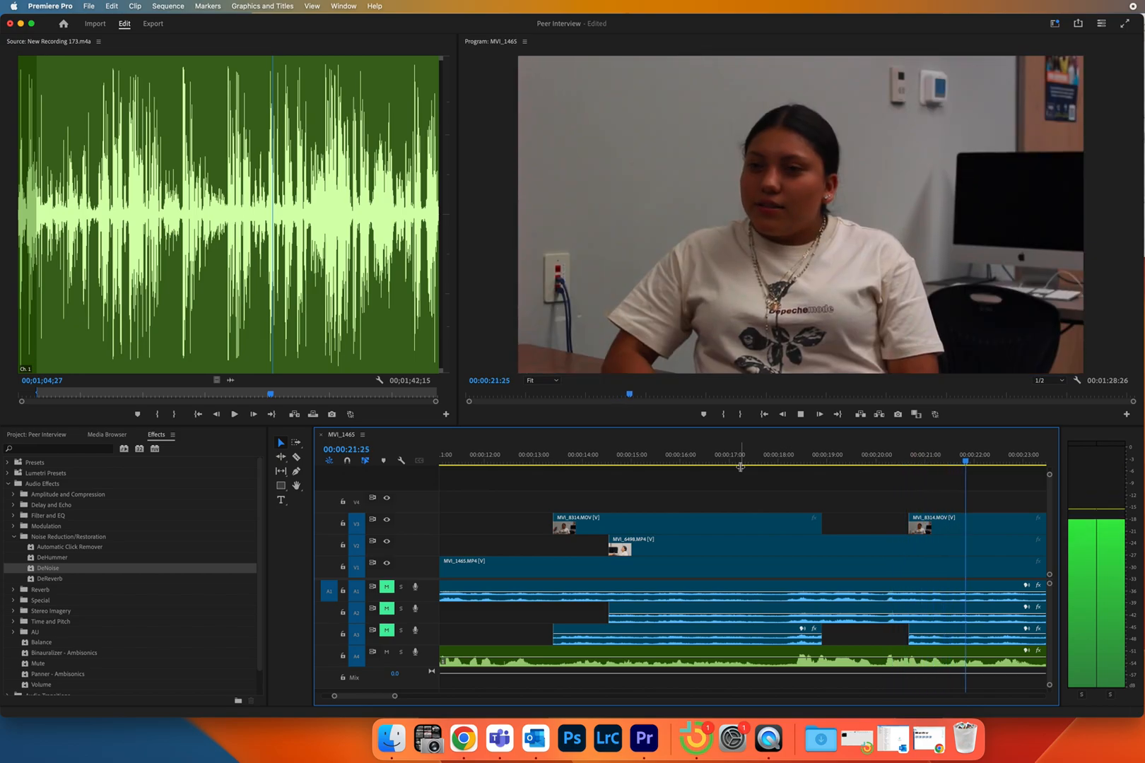
key(space)
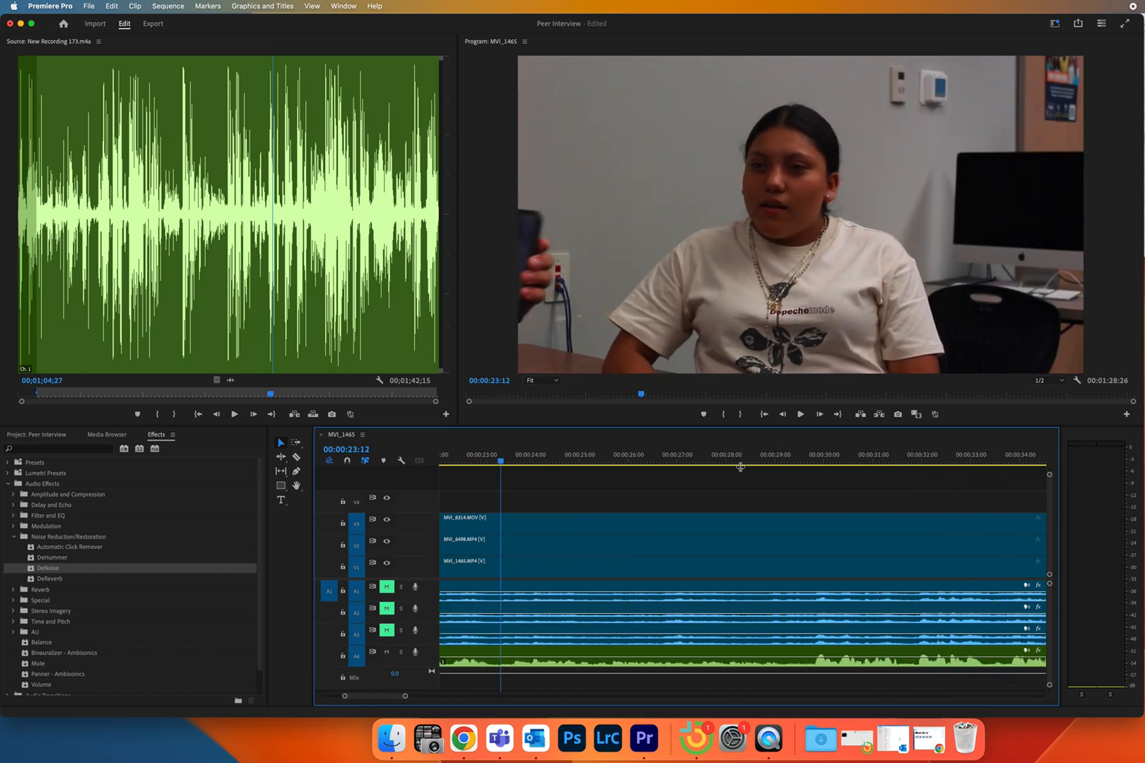
Step: Trim the start of the last MVI_8314.MOV clip on V3 to the playhead at 00:00:23:12
scroll(558, 640, left, 6)
scroll(578, 626, right, 1)
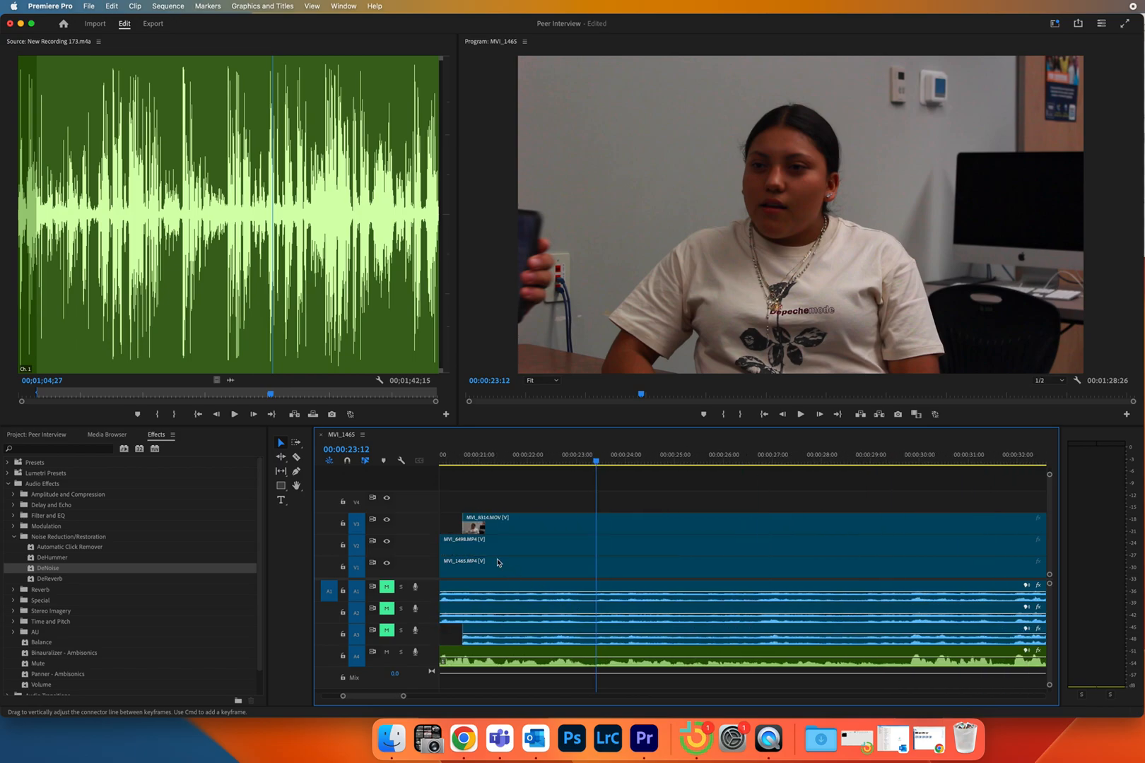
drag(463, 522, 596, 529)
Step: Examine the camera cuts across the zoomed-out timeline, checking the frames at 00:00:15:25 and 00:00:03:27
scroll(660, 605, left, 15)
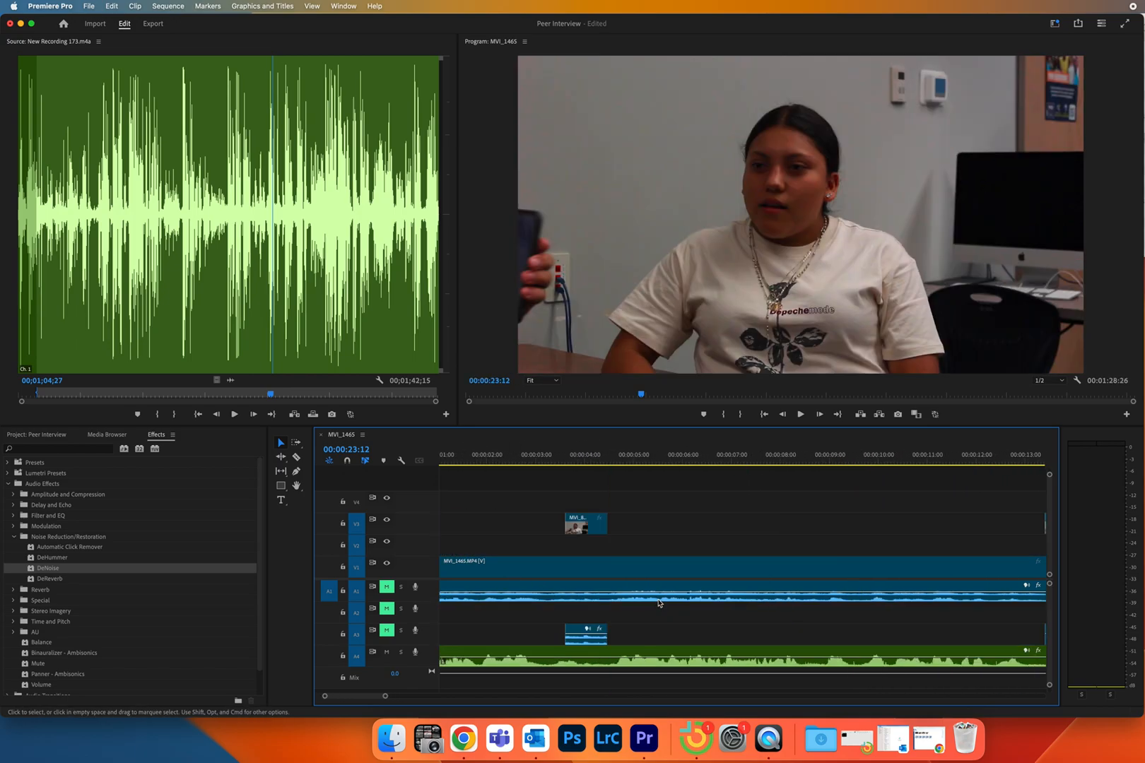
scroll(769, 486, right, 8)
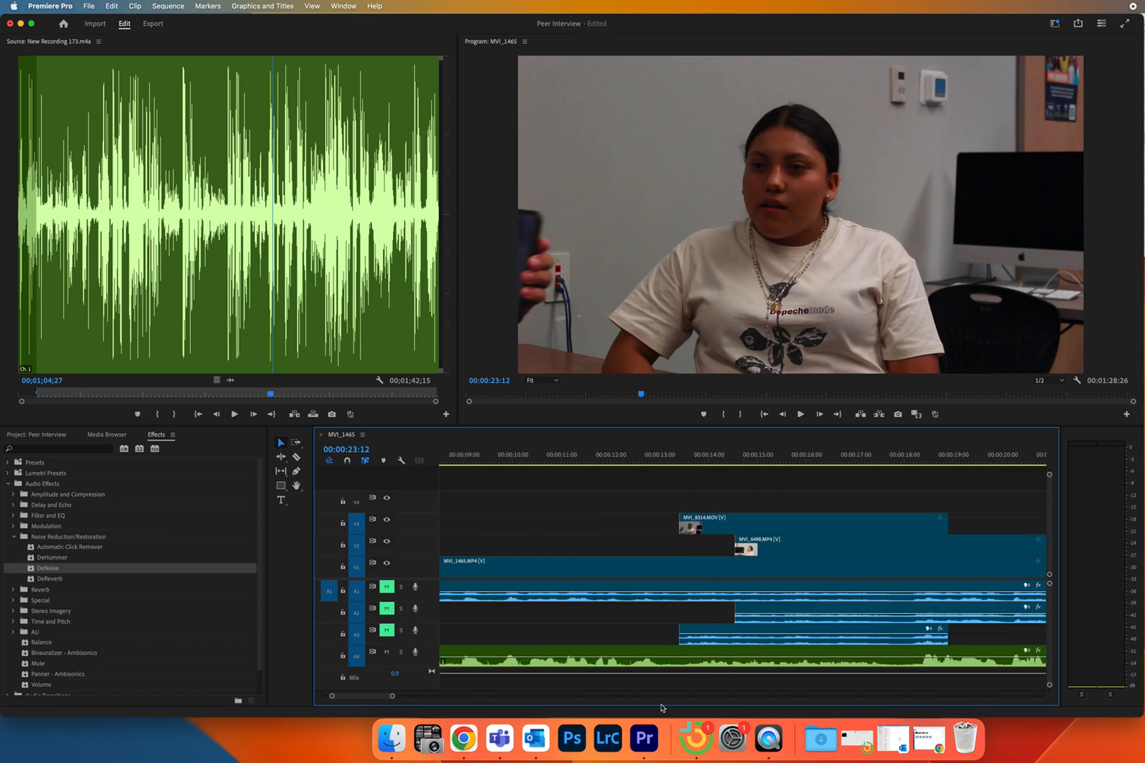
drag(392, 696, 445, 696)
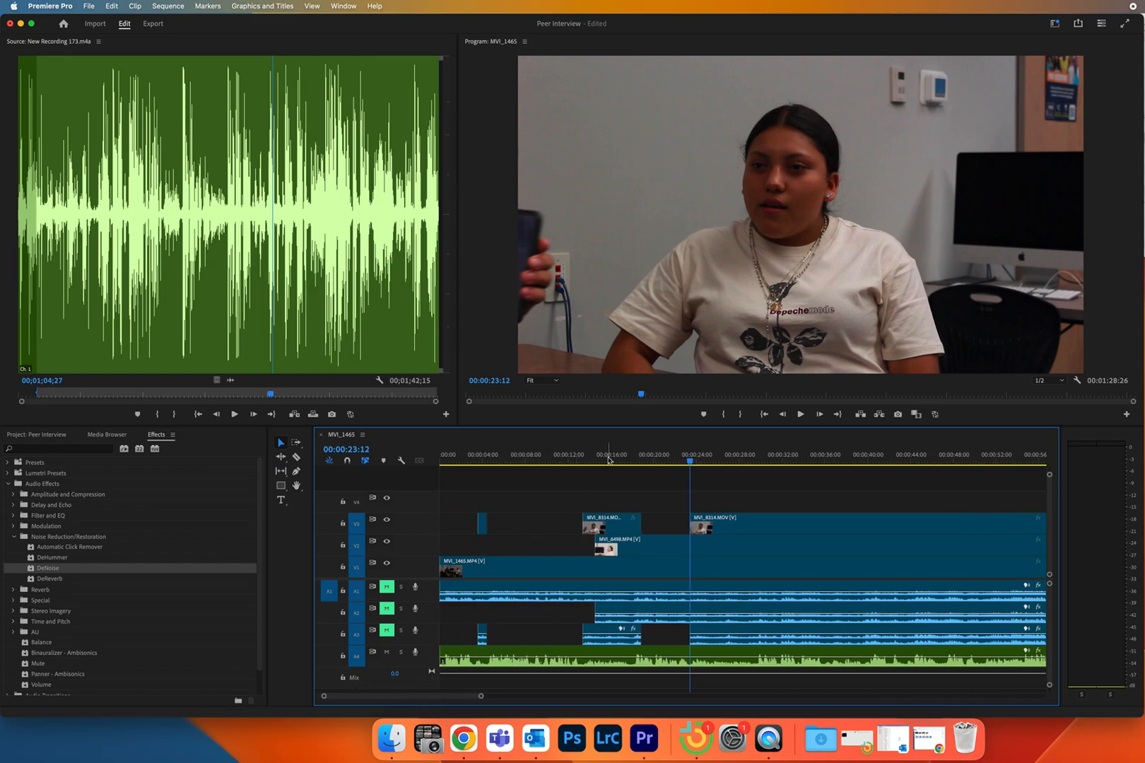
click(609, 457)
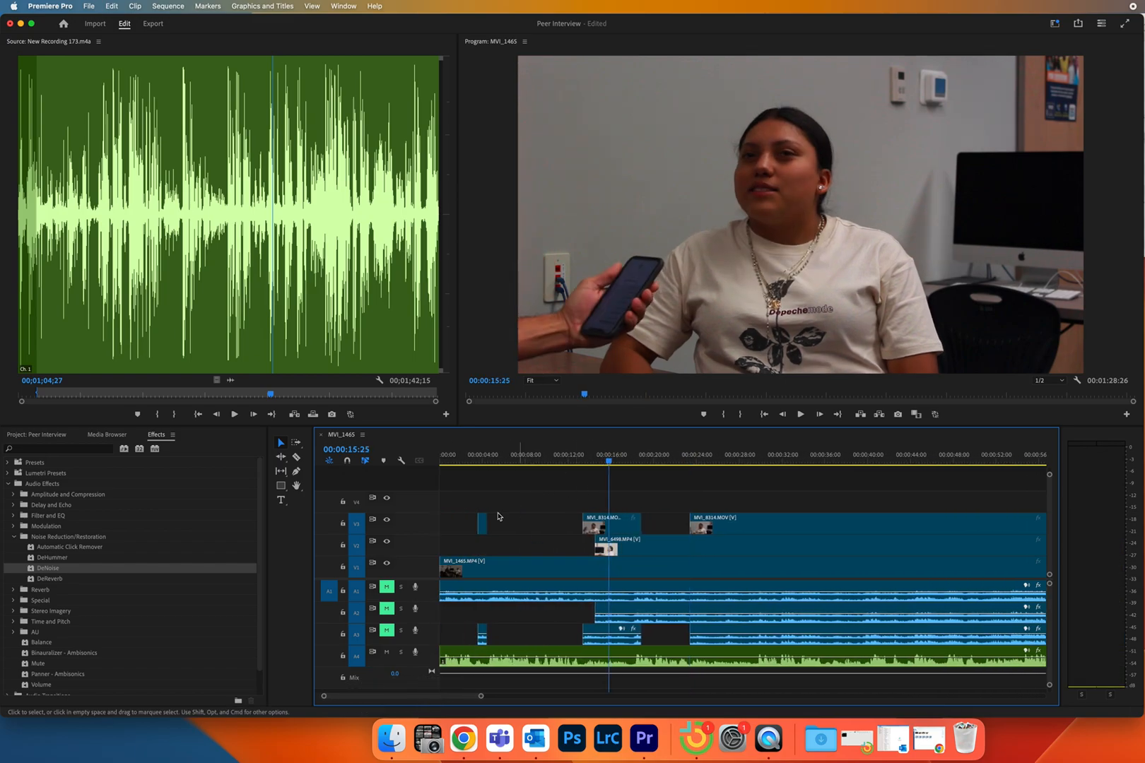
mouse_move(489, 460)
mouse_down()
mouse_move(455, 458)
mouse_move(480, 458)
mouse_up()
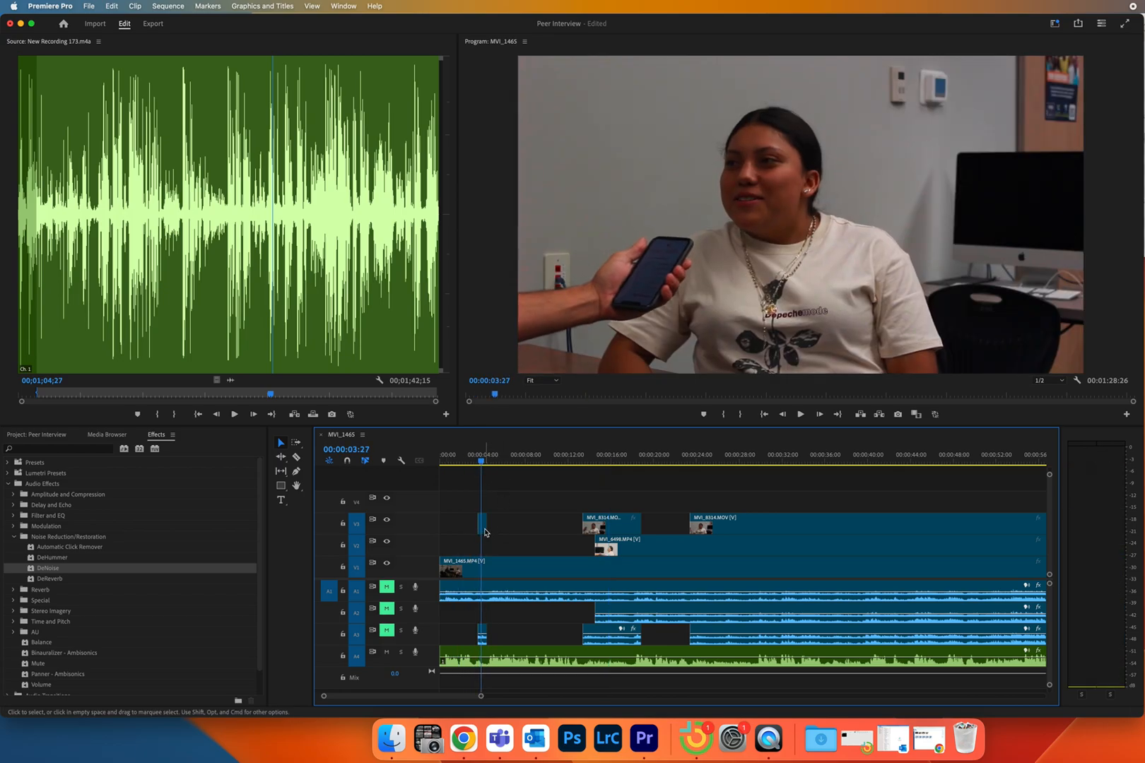
Step: Try shifting the first short clip on V3 about 2 seconds later, play from 00:00:03:27 to 00:00:06:25, and undo the move
drag(491, 525, 508, 527)
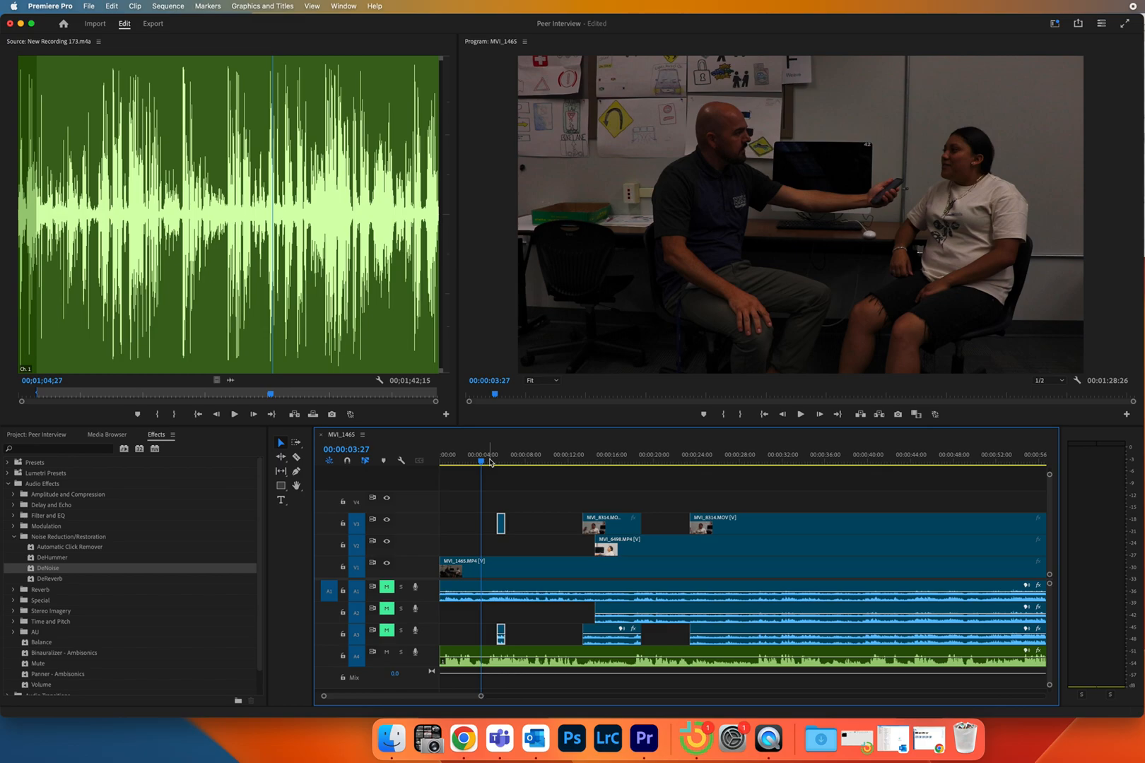
key(space)
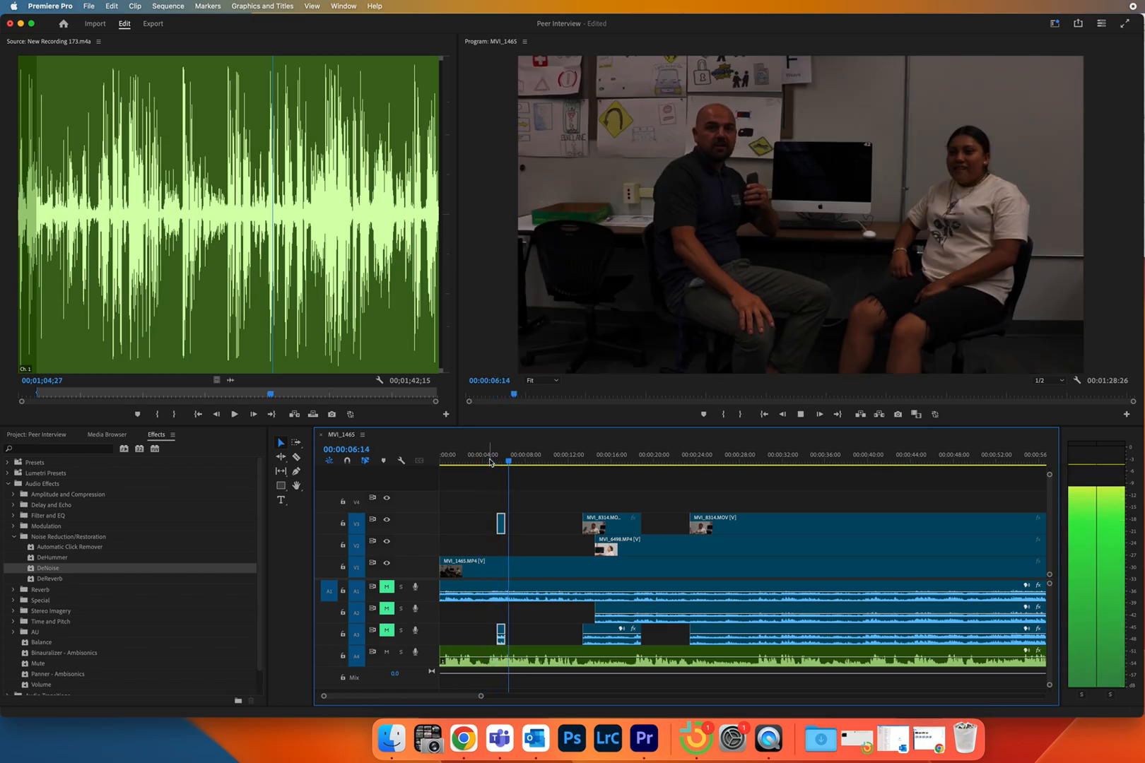
key(space)
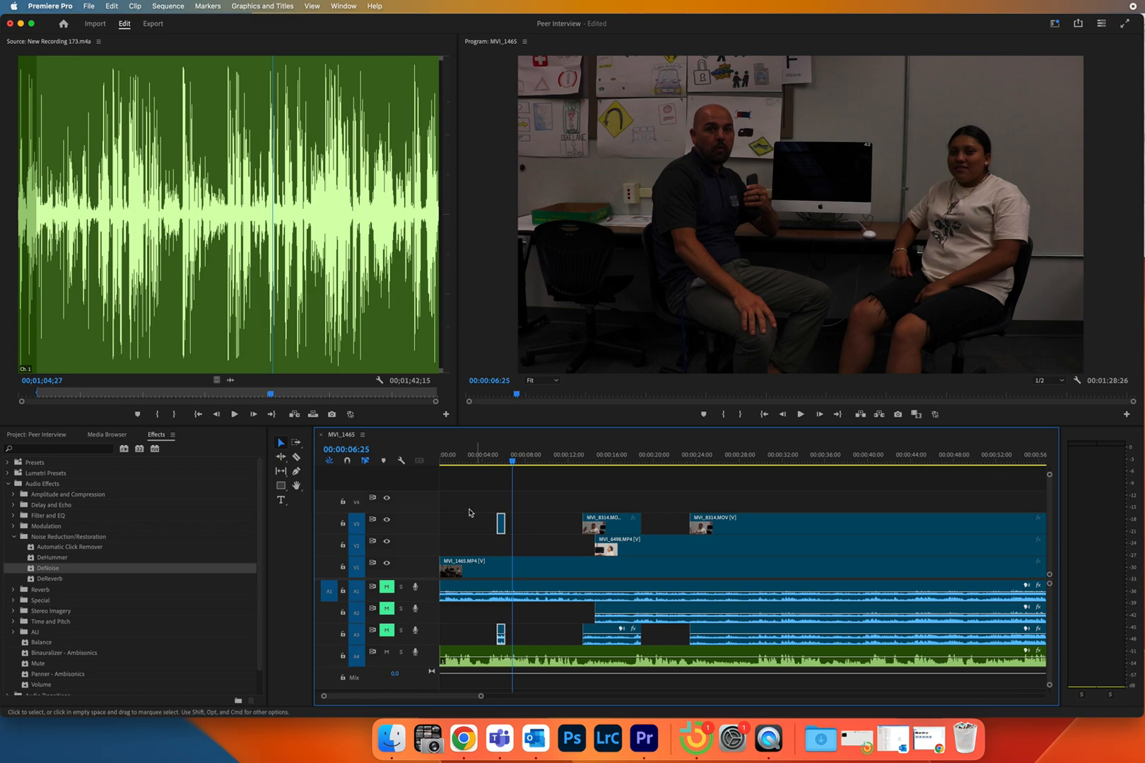
key(super+z)
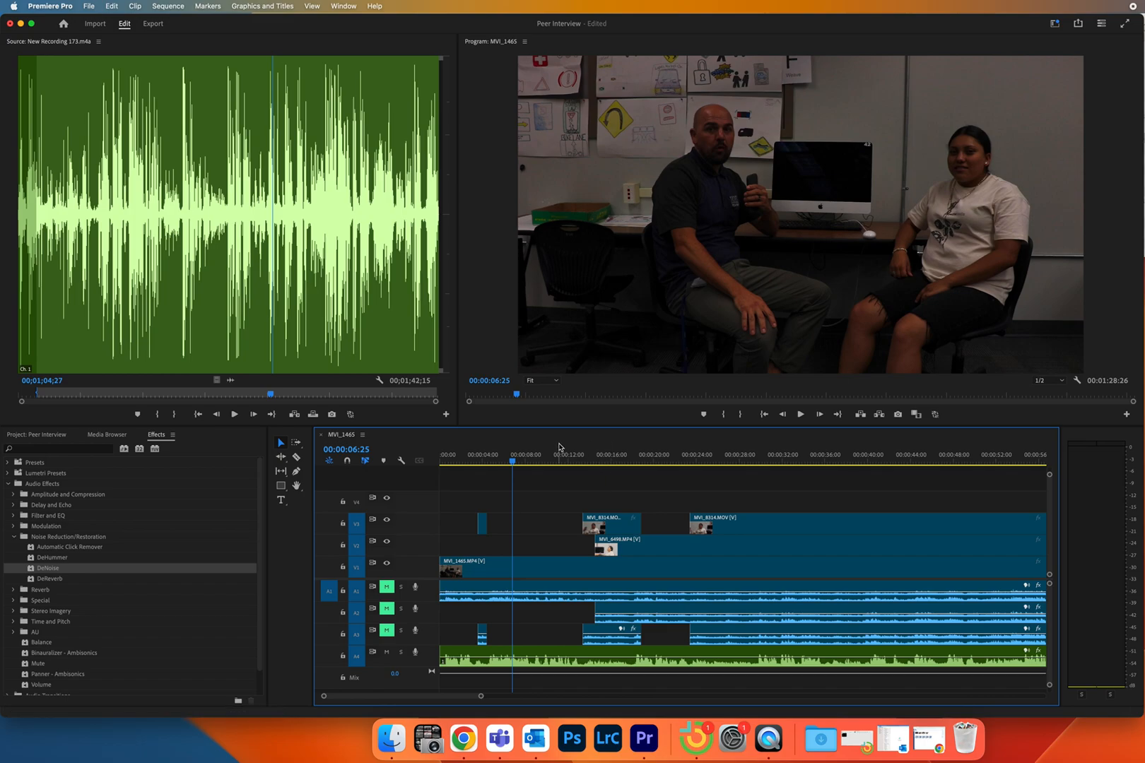
Step: Save the project as Peer Interview 02 in Desktop > TV Broadcasting > Peer Interviews > Peer Interview Project Files
click(88, 7)
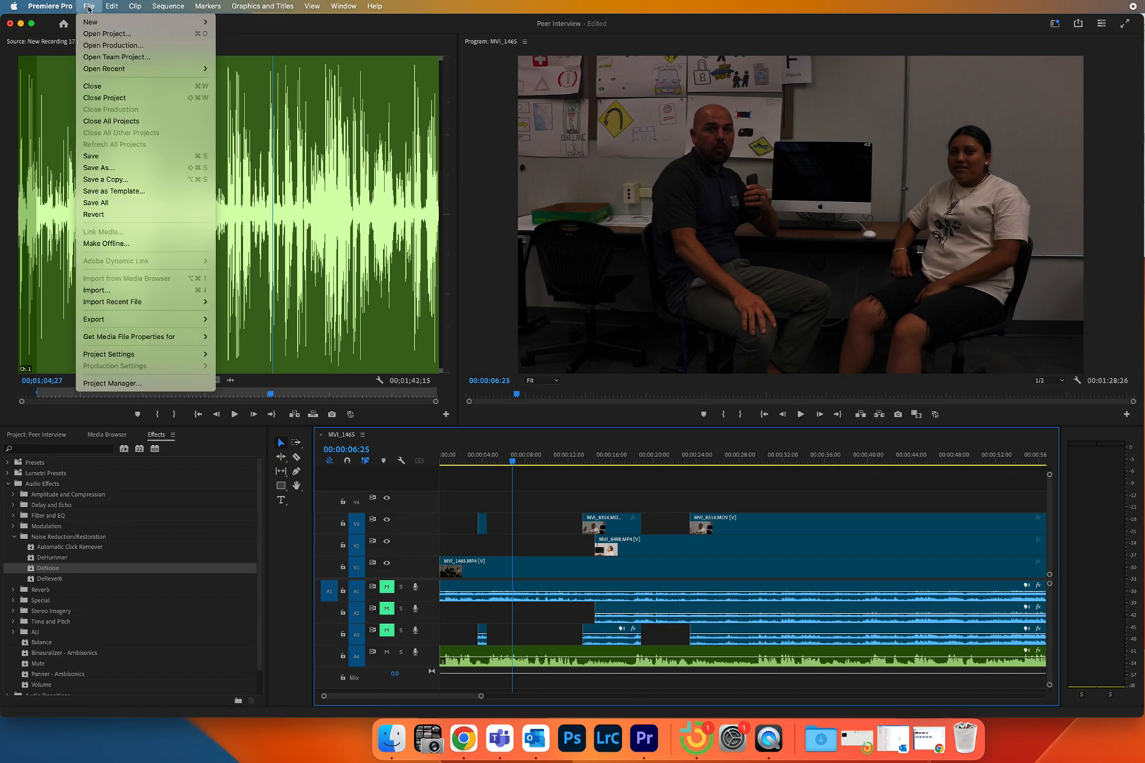
click(109, 168)
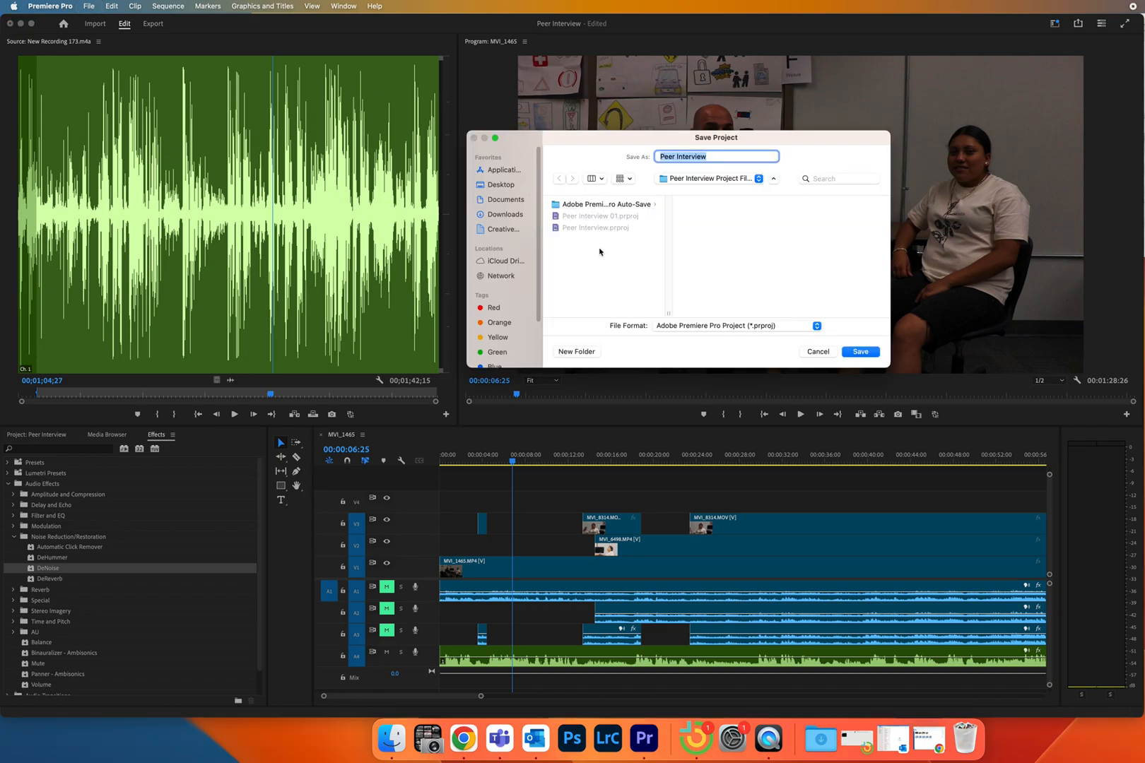
click(496, 186)
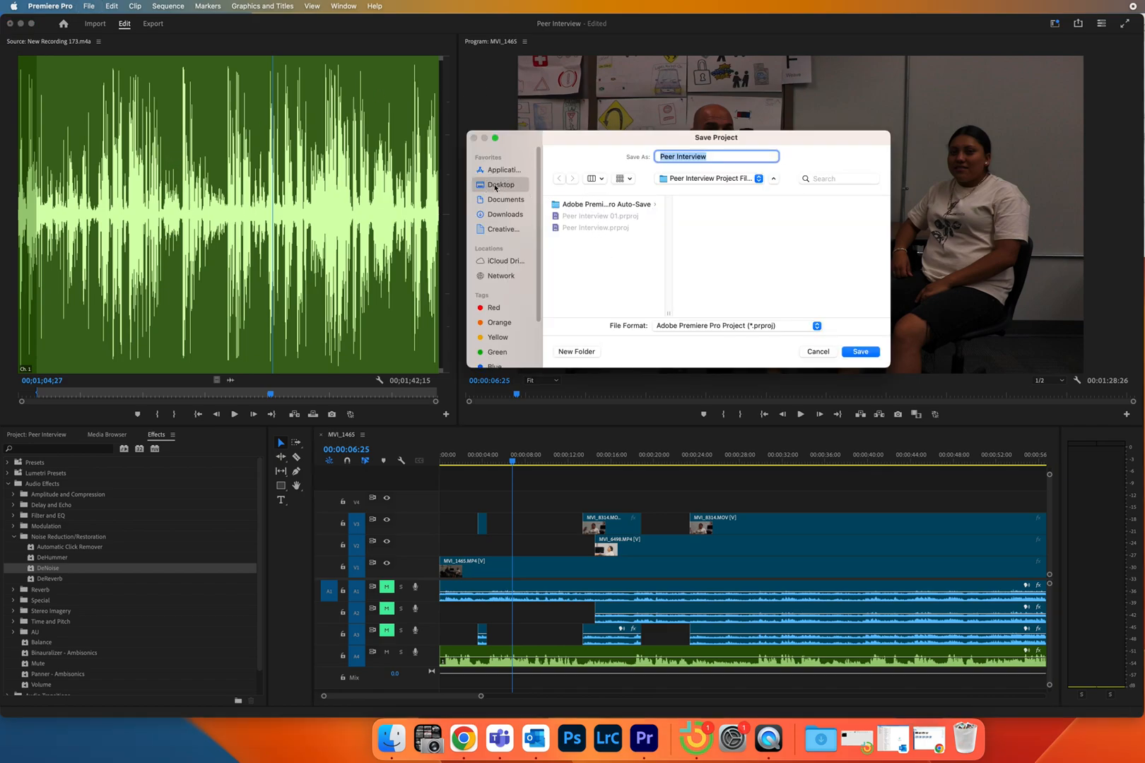
scroll(597, 264, down, 2)
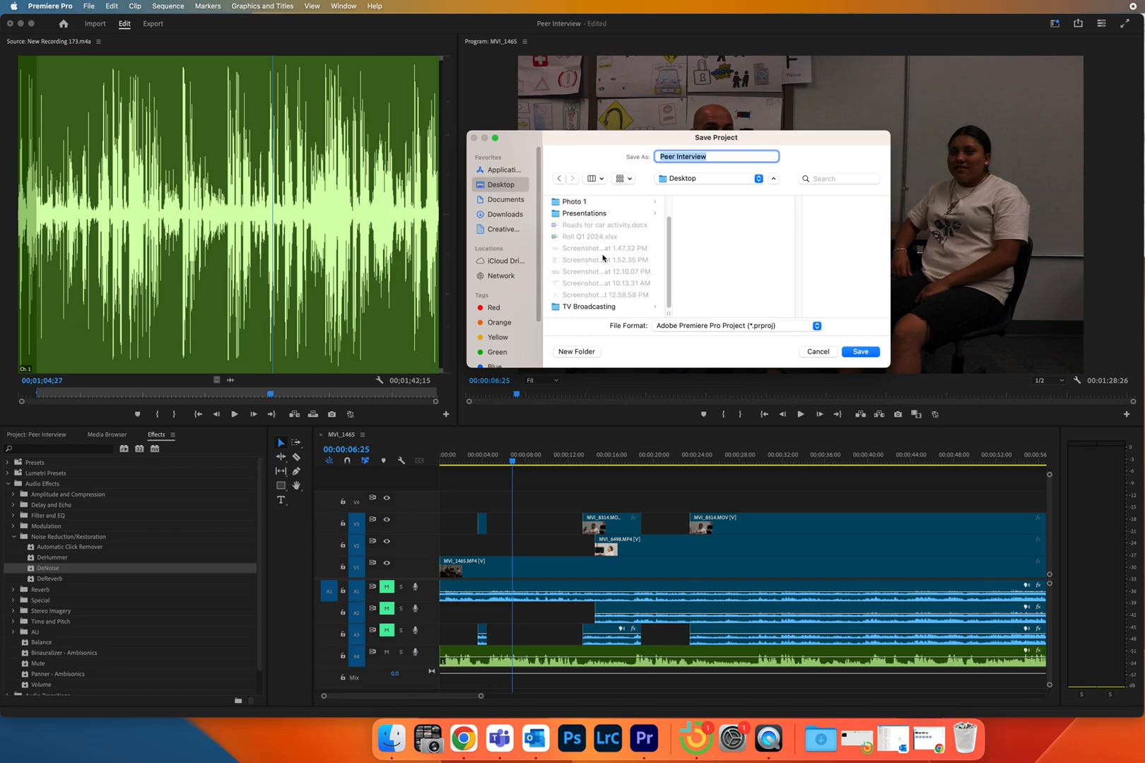
click(589, 308)
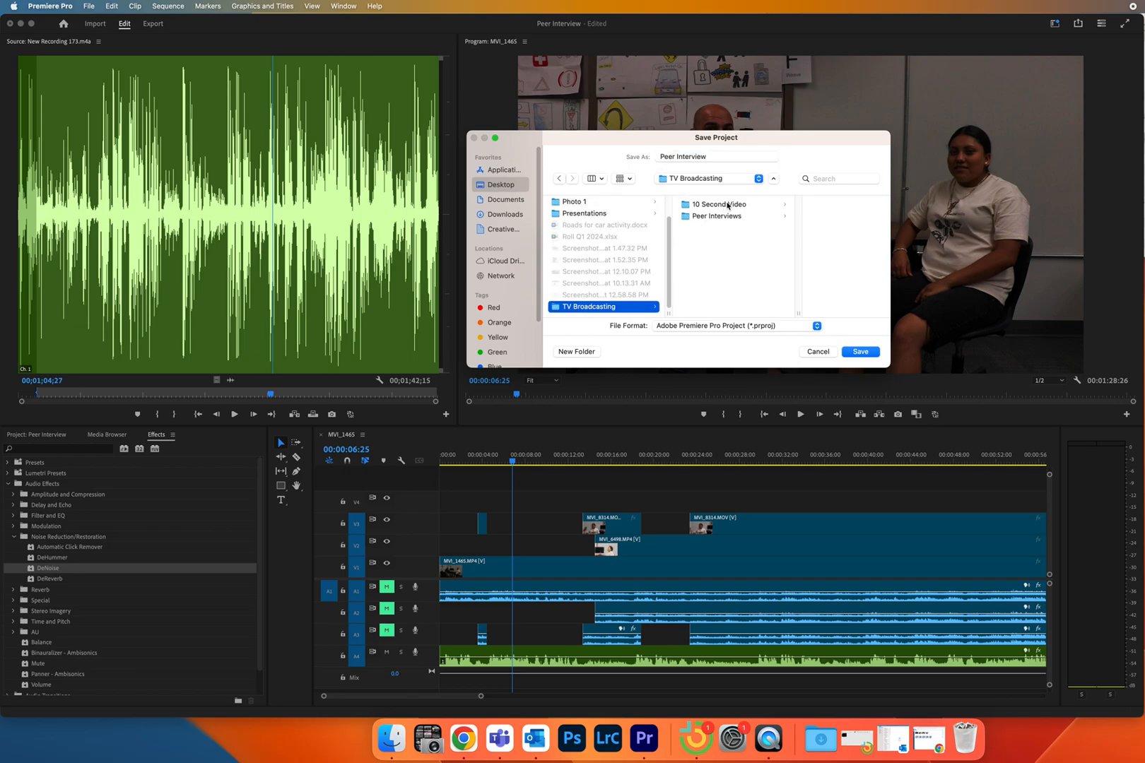
click(725, 217)
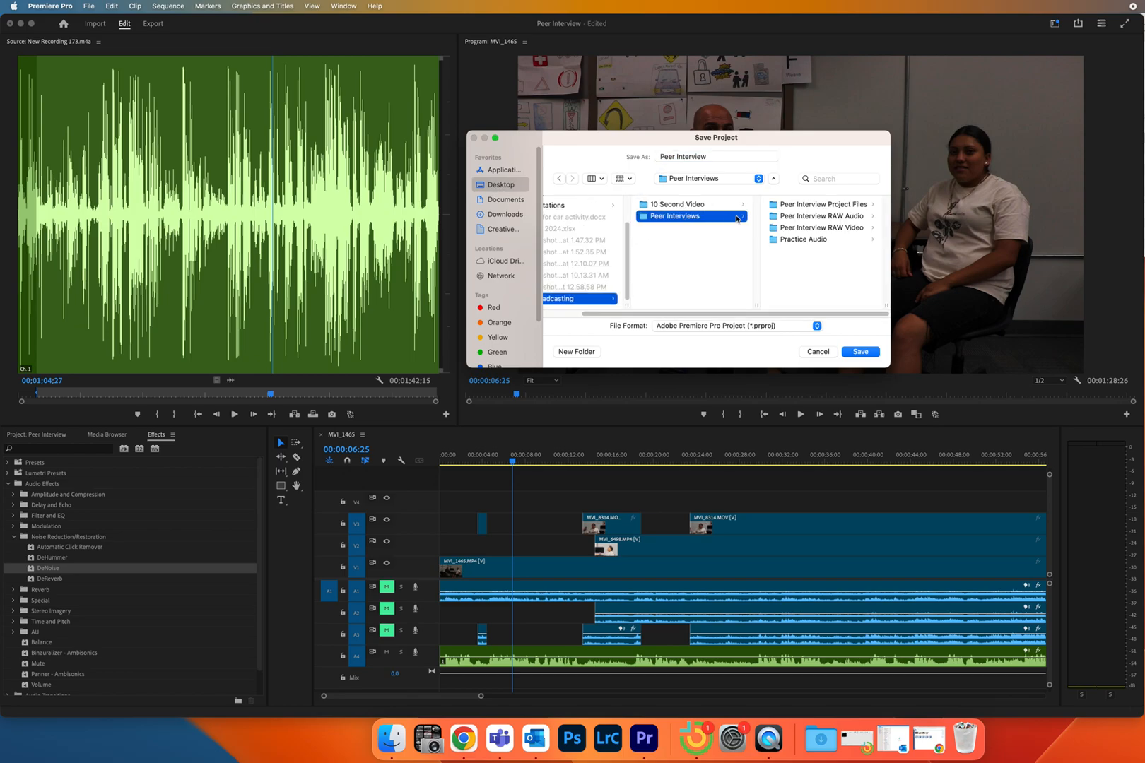
click(821, 205)
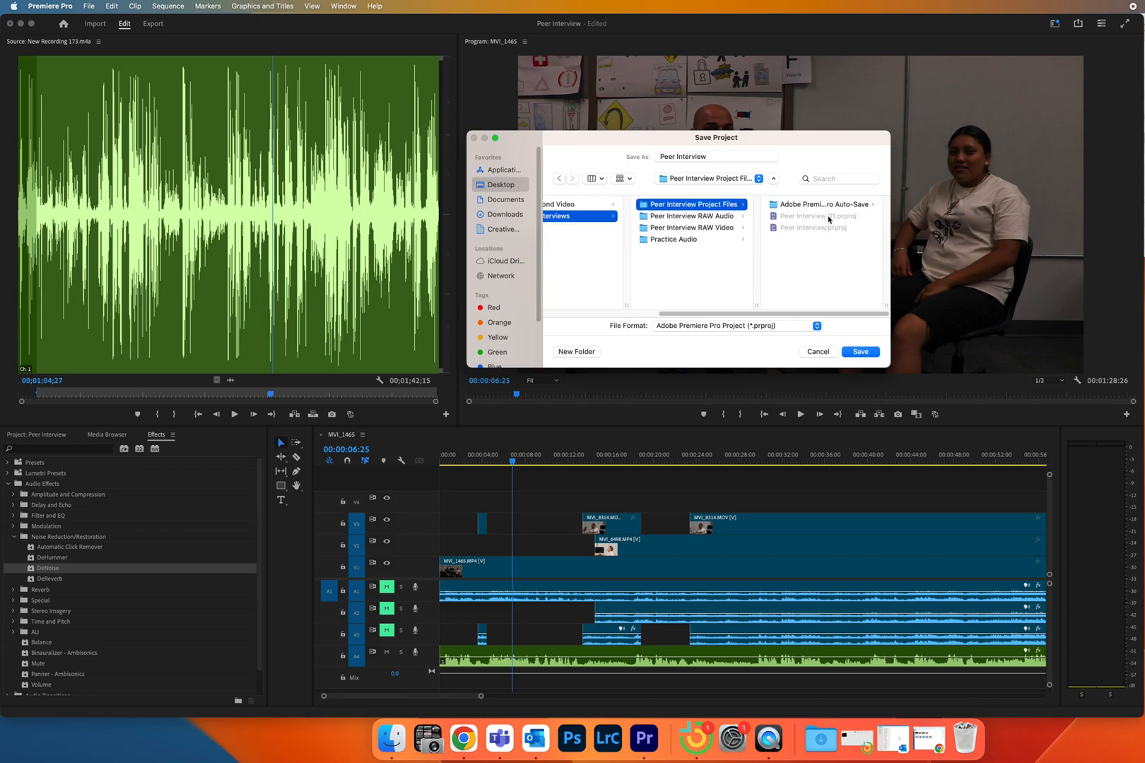
click(710, 156)
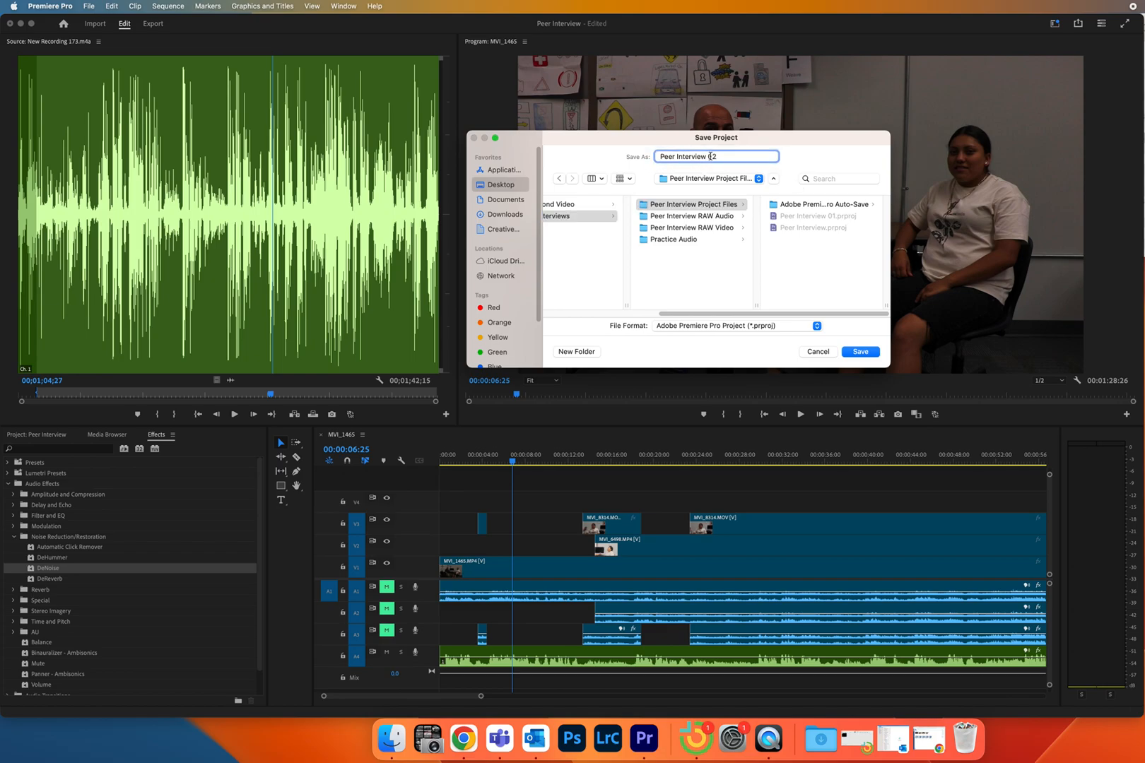
click(860, 352)
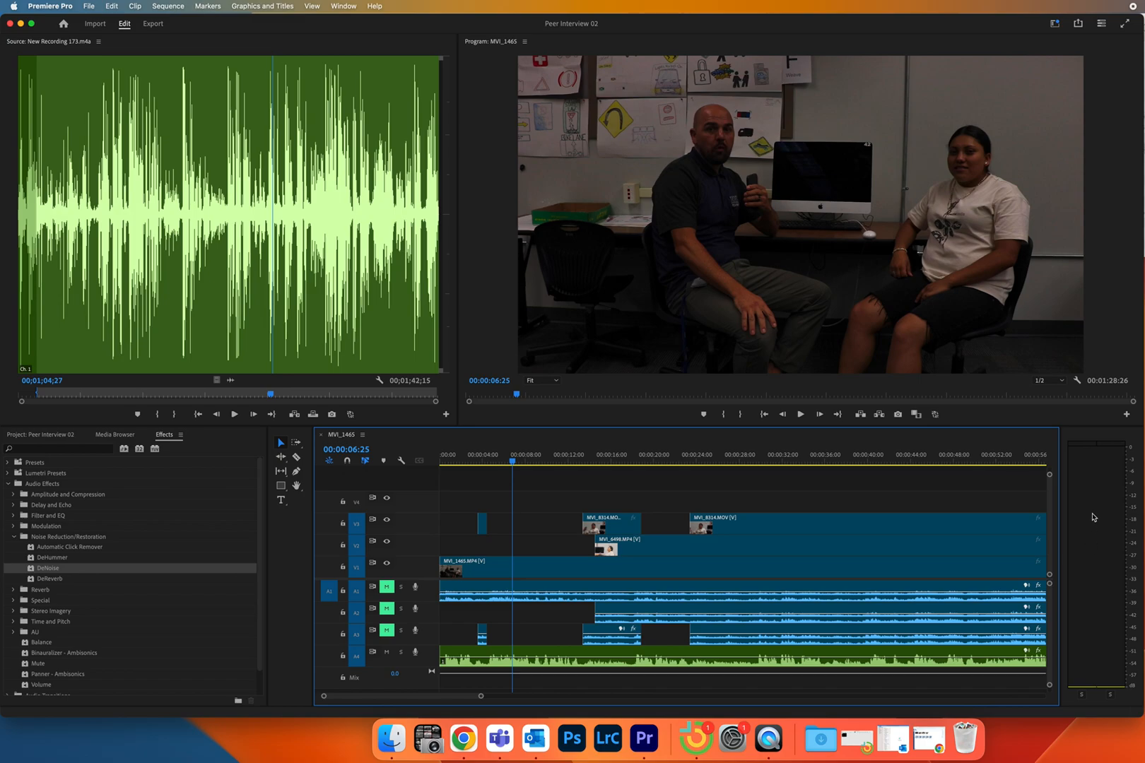
Step: Raise the volume of the voice recording on A4 and play from 00:00:07:18 to 00:00:08:10 to check its loudness
key(space)
key(space)
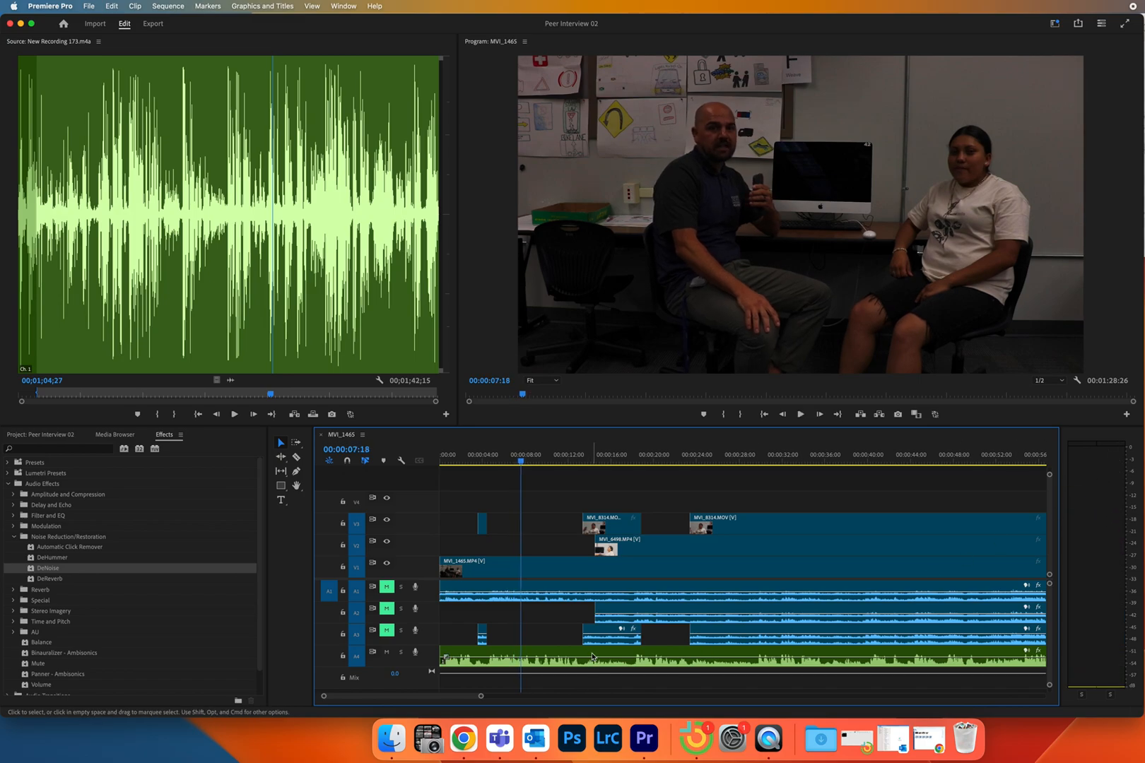
drag(592, 659, 592, 649)
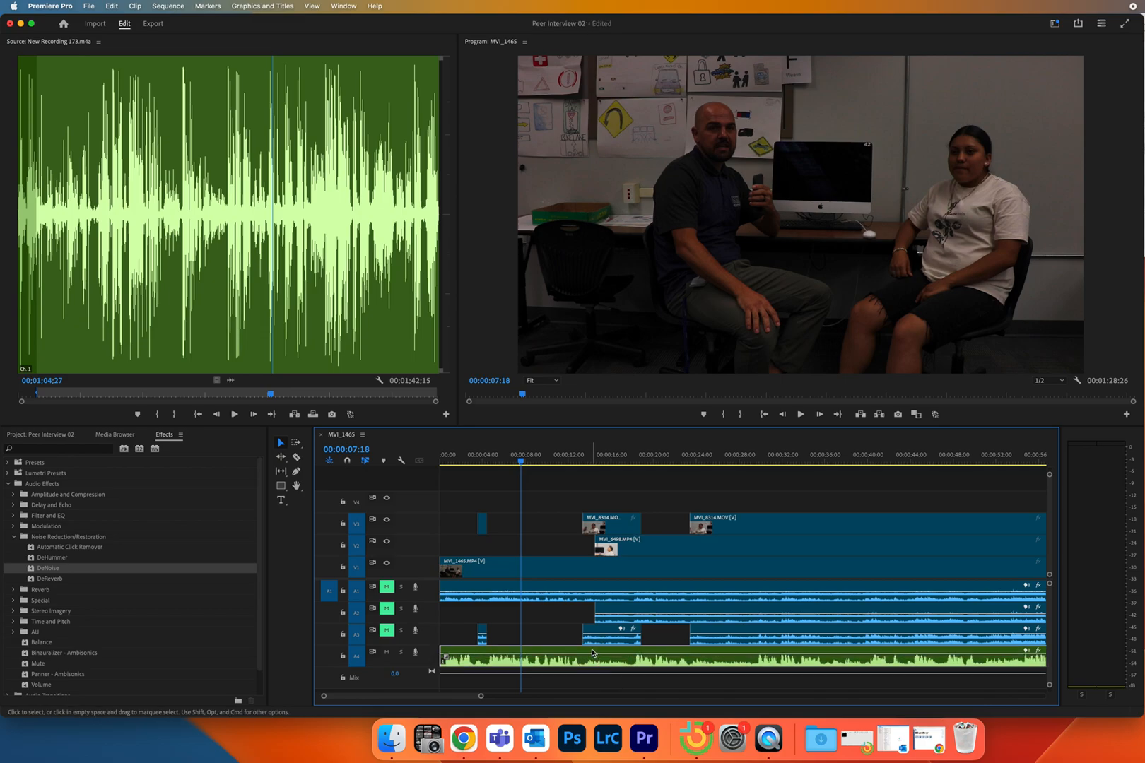
key(space)
key(space)
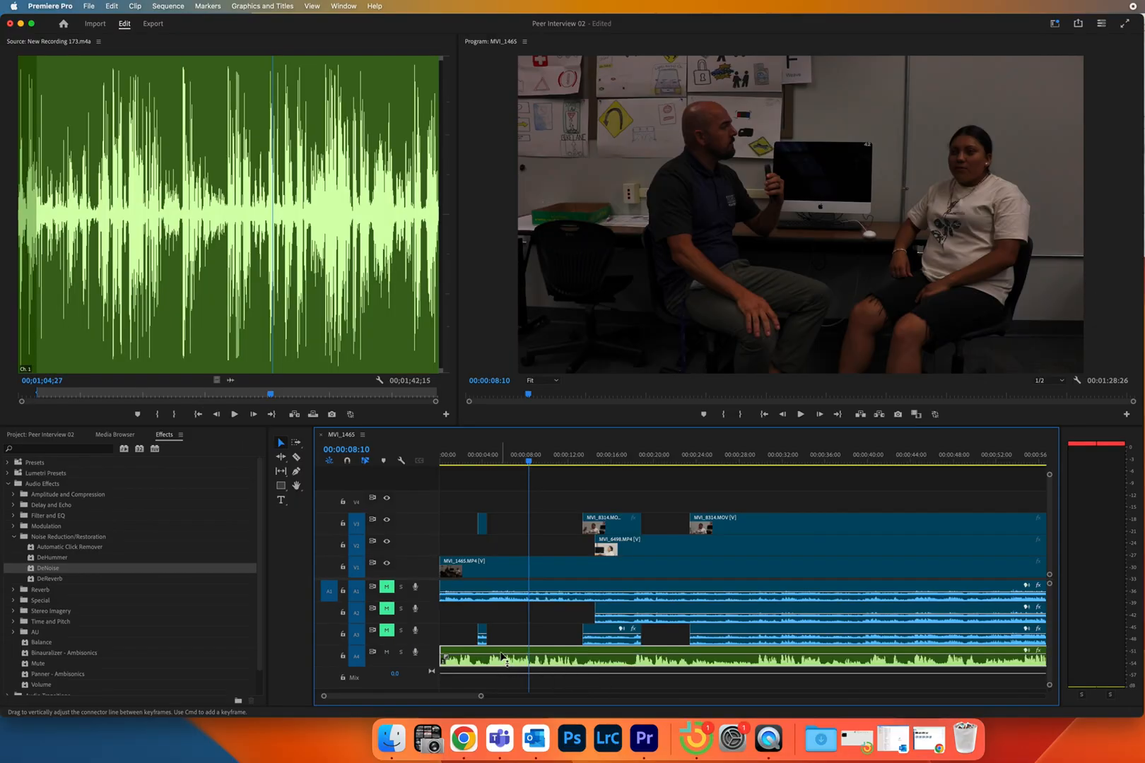
Step: Lower the volume of the voice recording on A4 and play from 00:00:08:10 to 00:00:11:13 to check its level
drag(501, 655, 504, 659)
click(503, 660)
drag(503, 658, 505, 660)
double_click(505, 660)
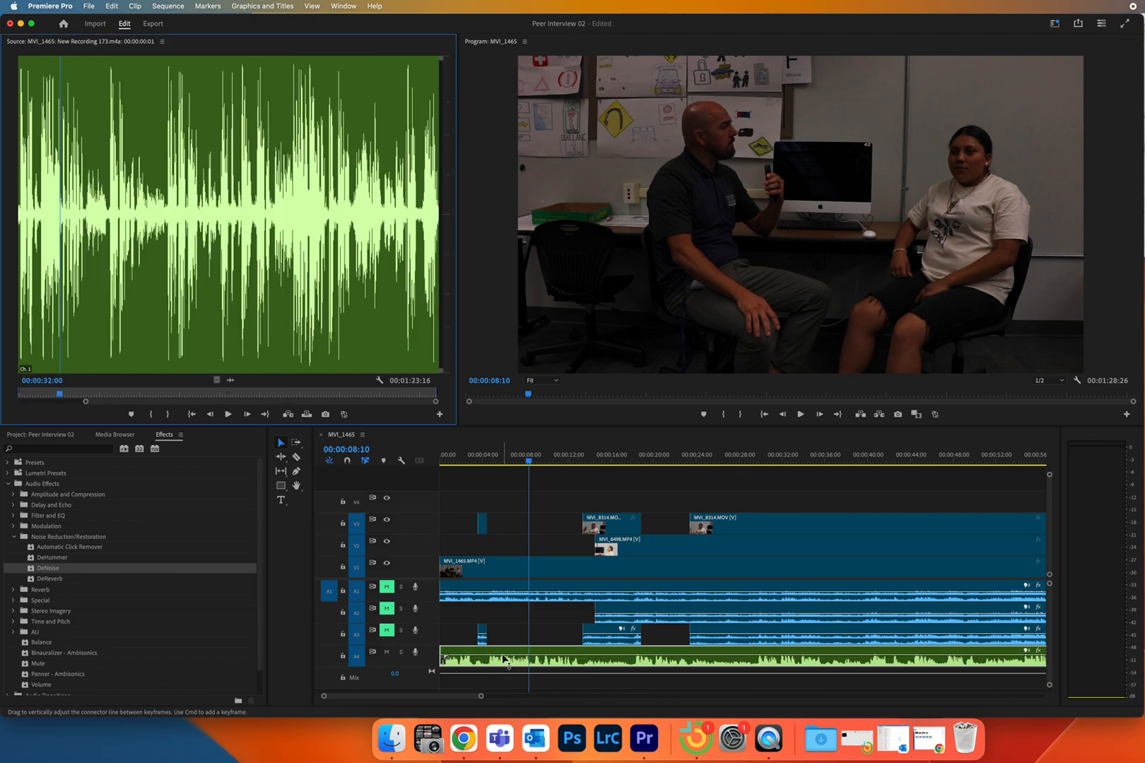
click(504, 661)
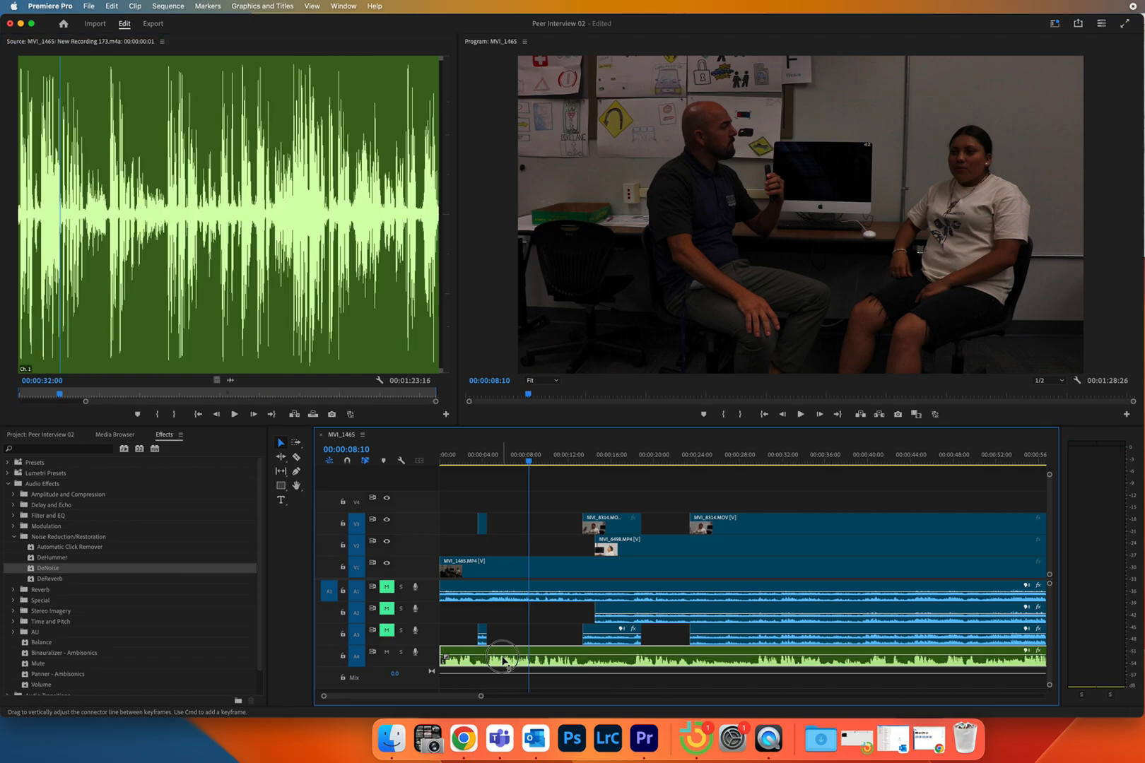
right_click(504, 661)
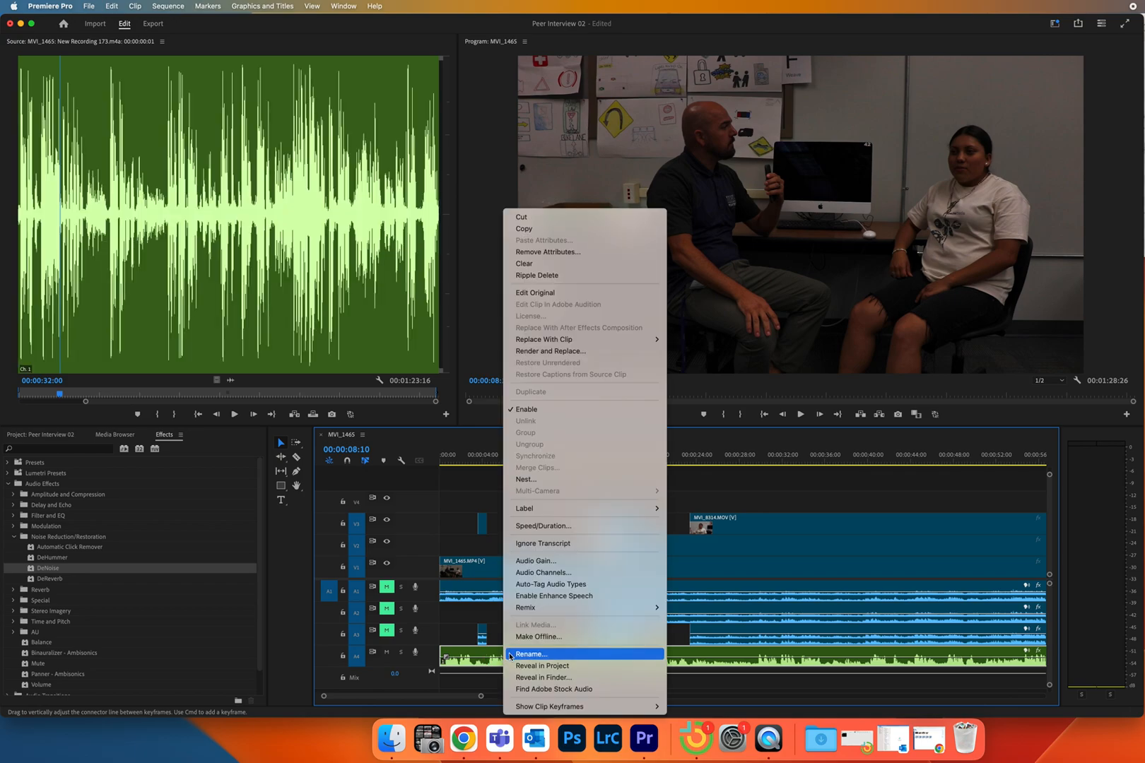
click(485, 660)
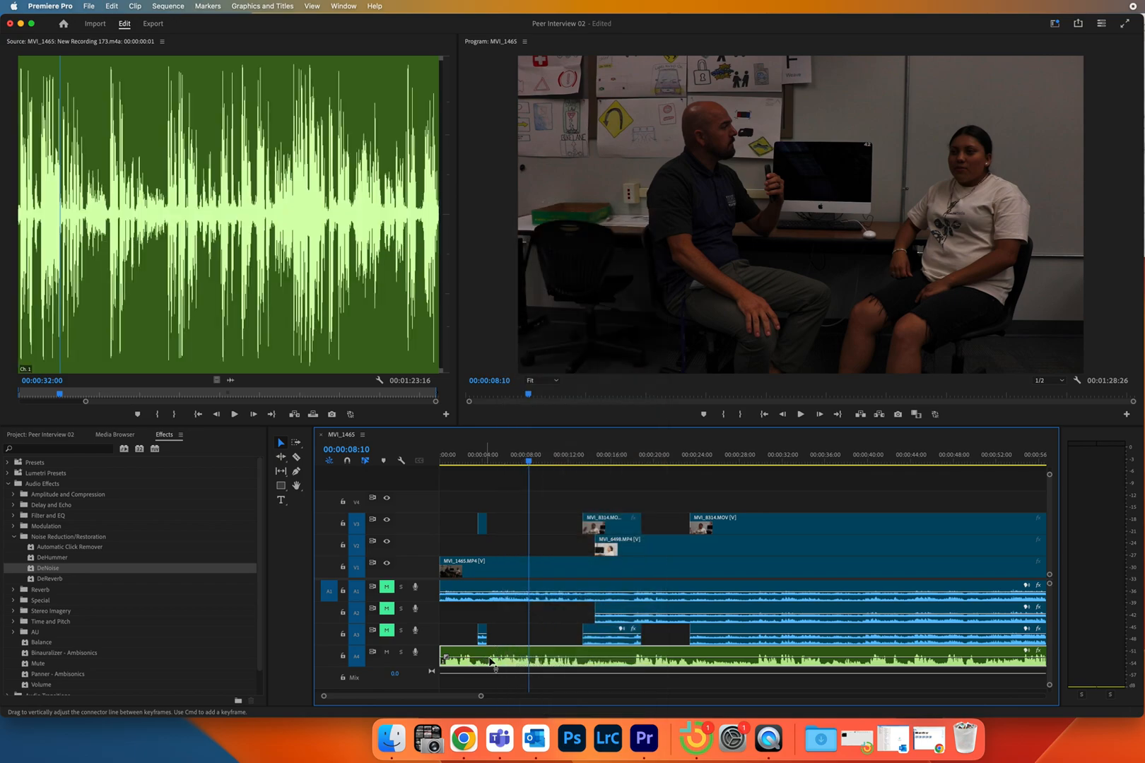
drag(502, 661, 502, 660)
key(space)
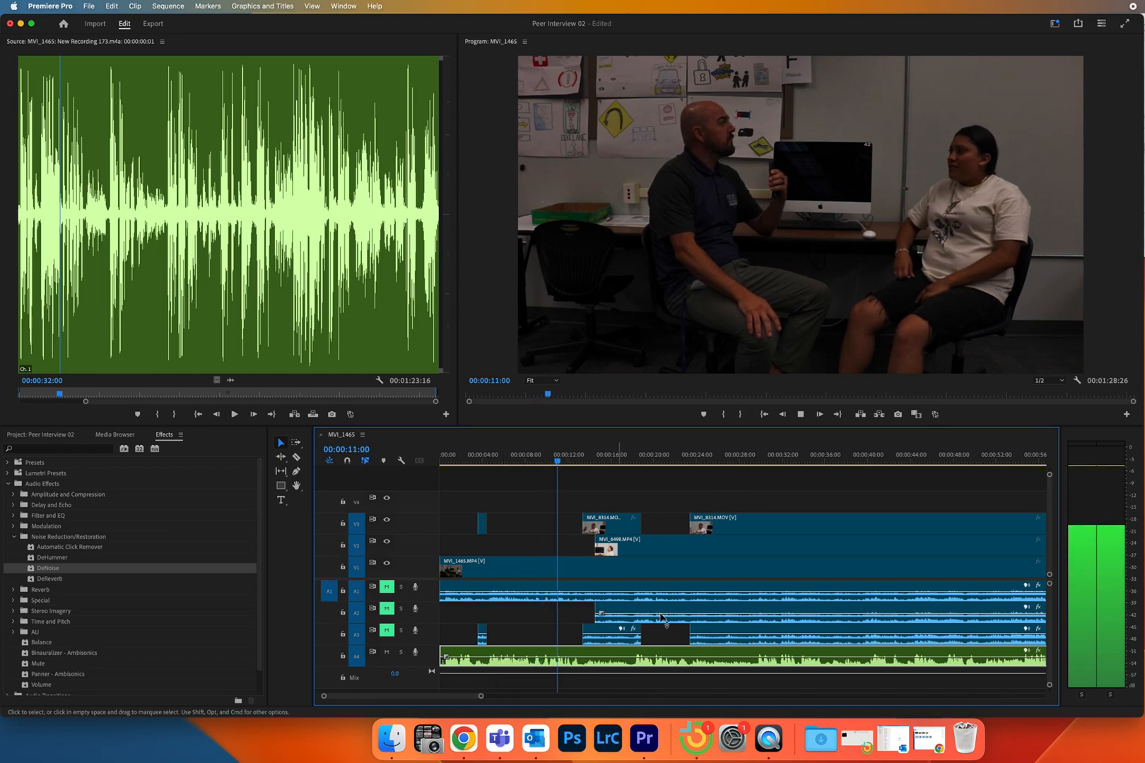
key(space)
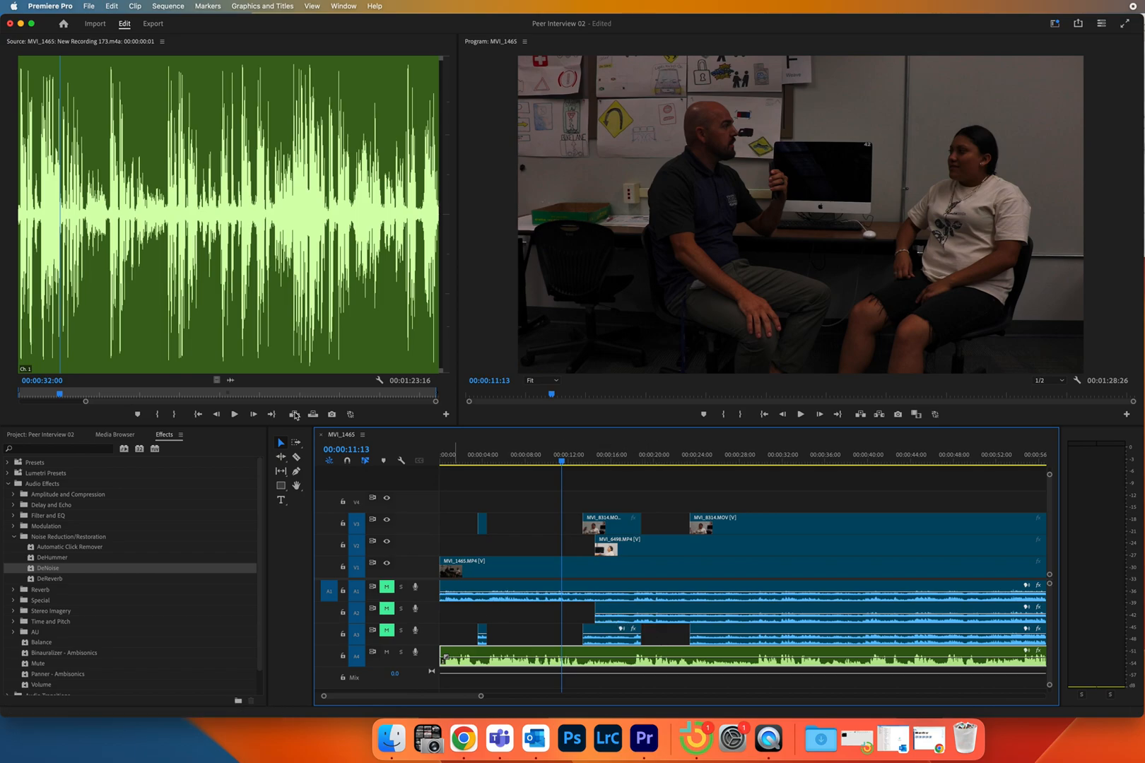
Step: Open the media export settings for the MVI_1465 sequence
click(88, 6)
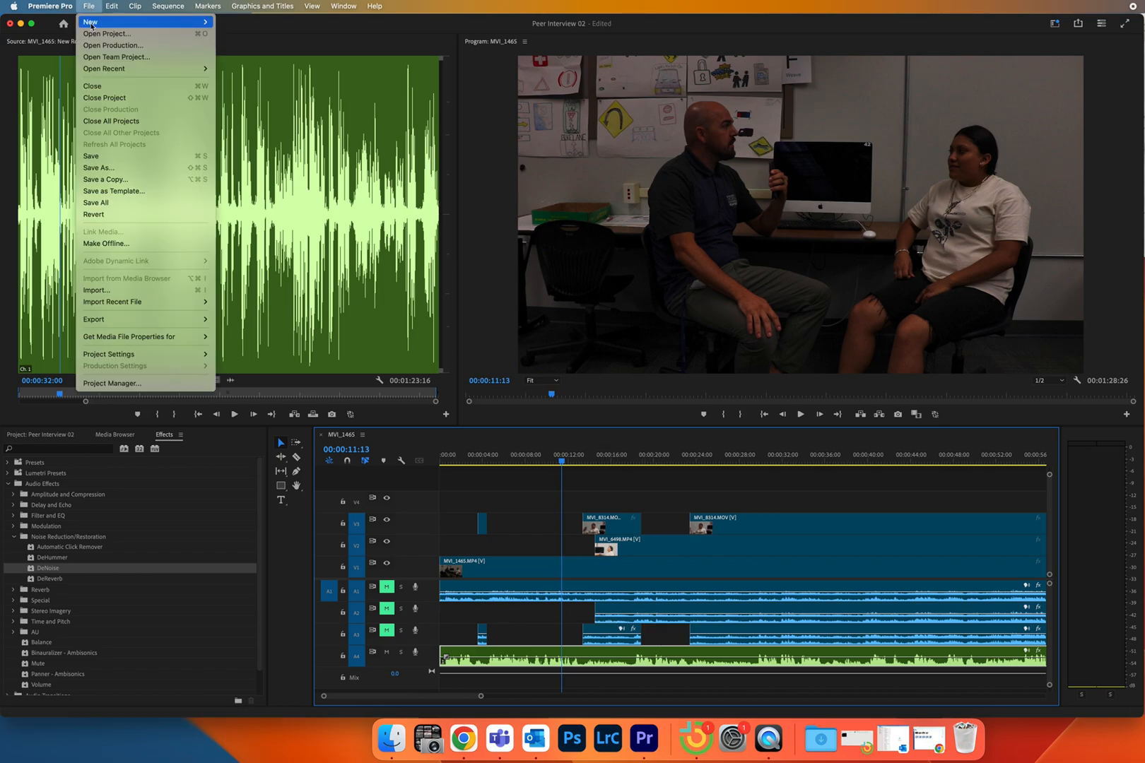
mouse_move(126, 320)
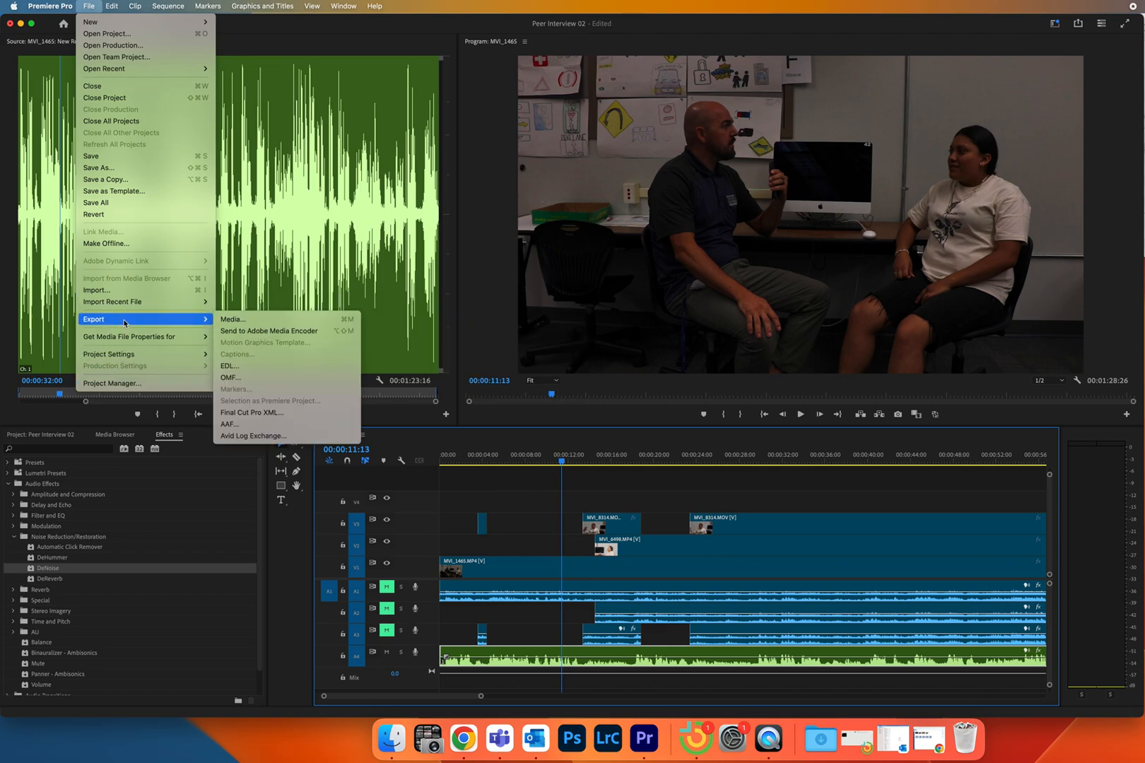
click(254, 320)
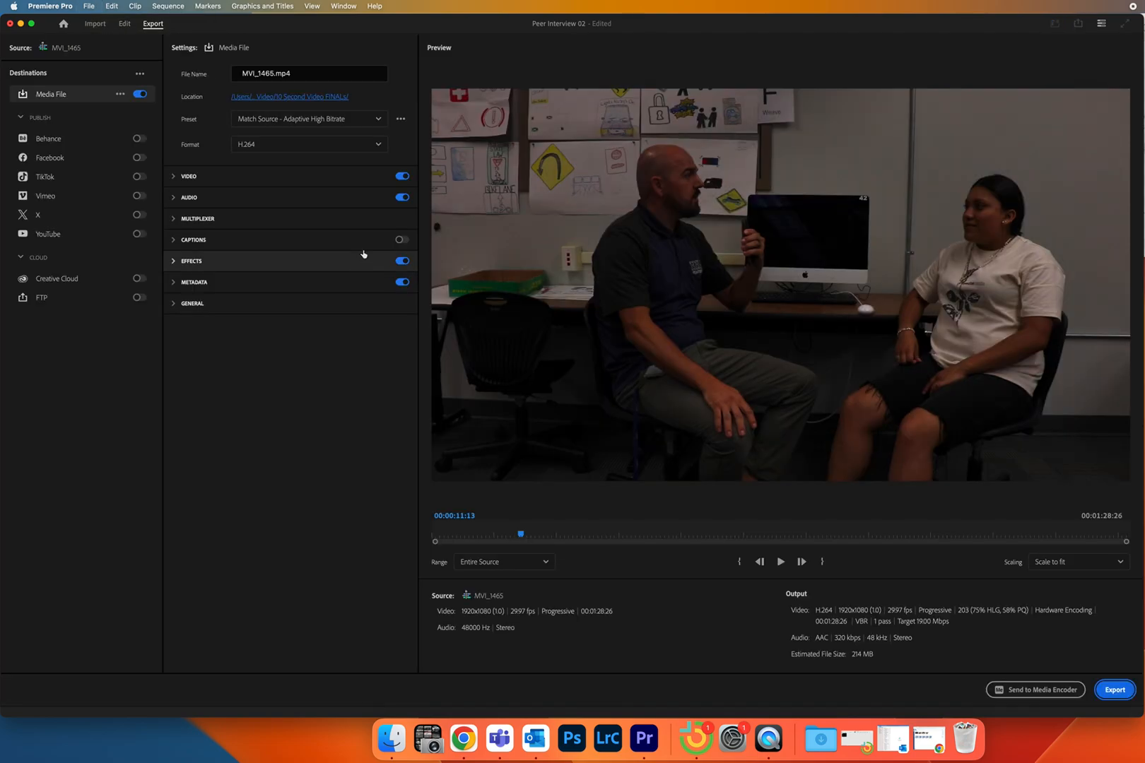
Step: Set the export location to a new folder named Final inside Desktop > TV Broadcasting > Peer Interviews
click(276, 97)
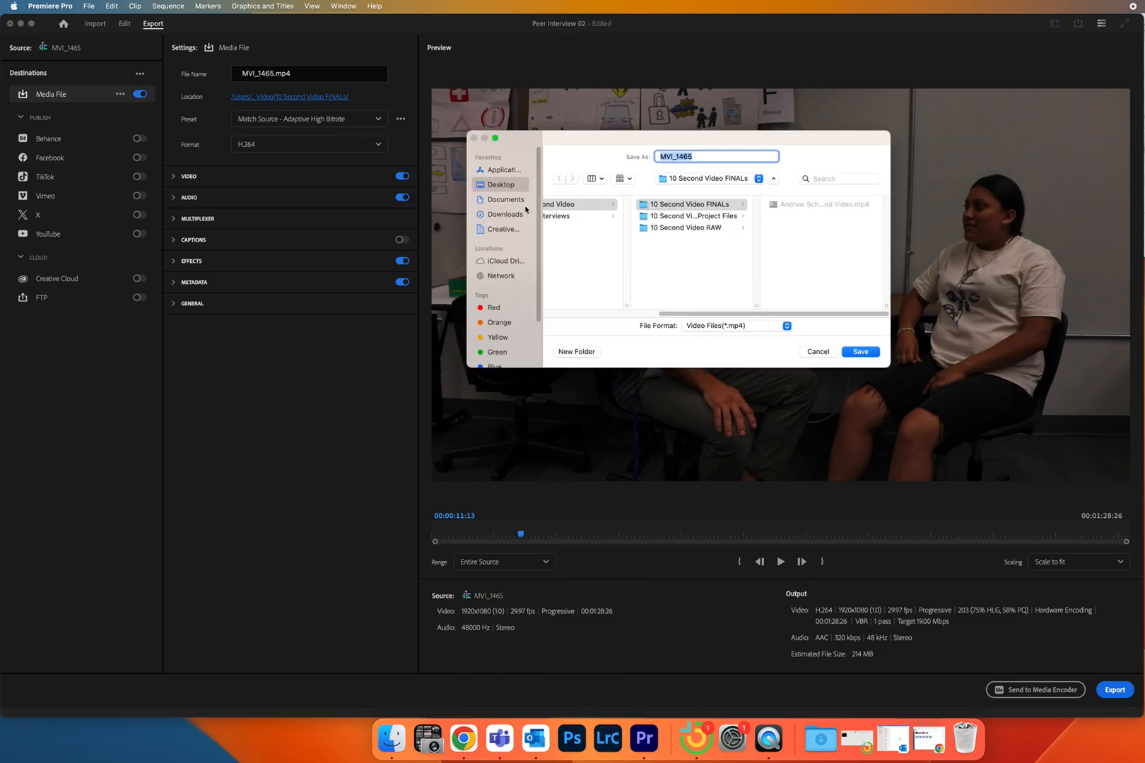
click(500, 185)
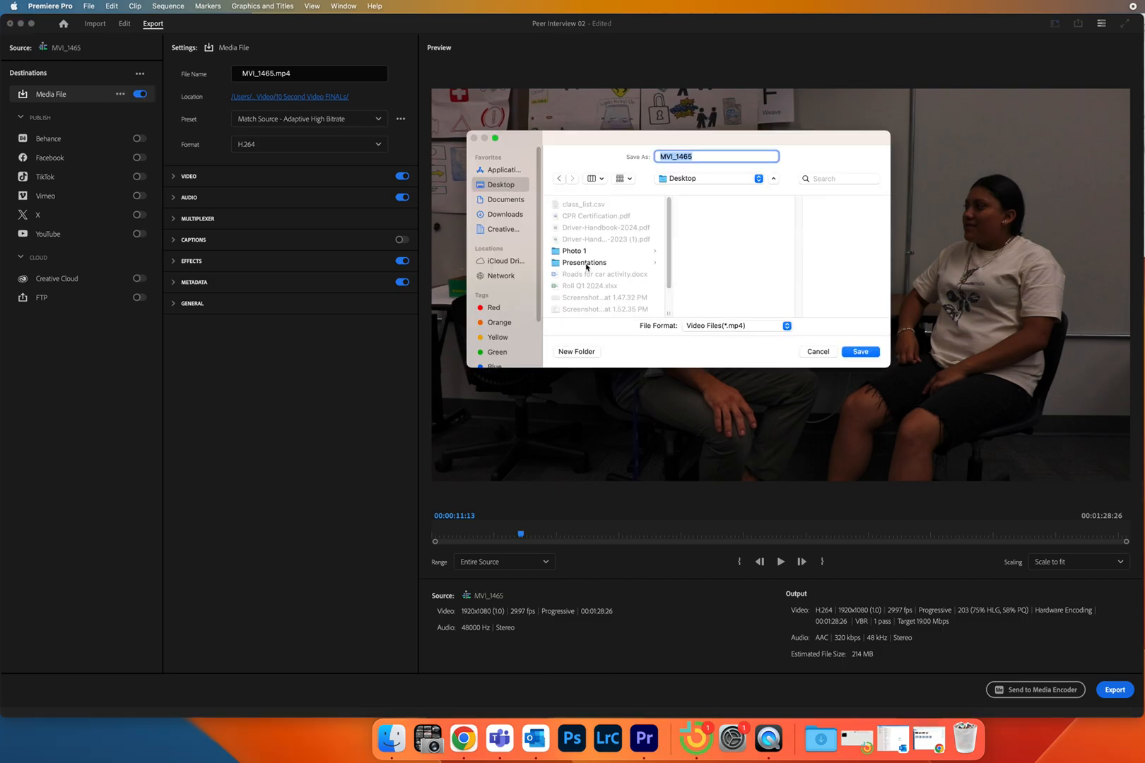
scroll(667, 232, down, 3)
click(592, 305)
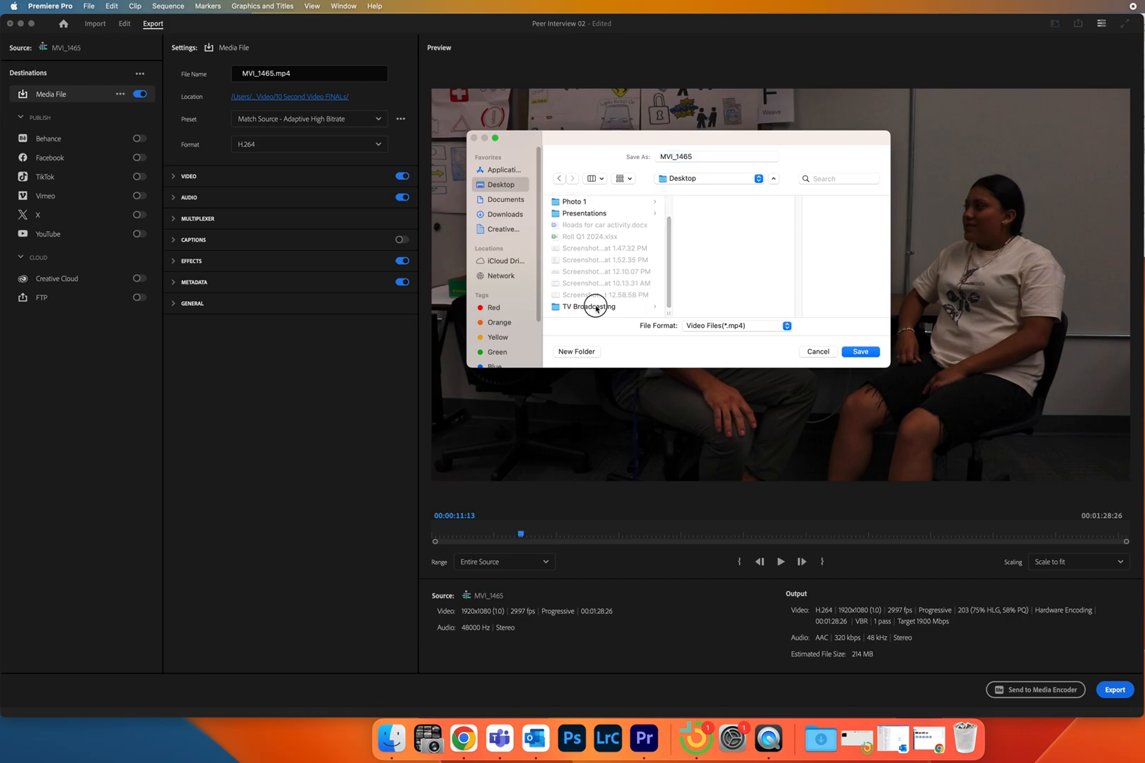
click(722, 216)
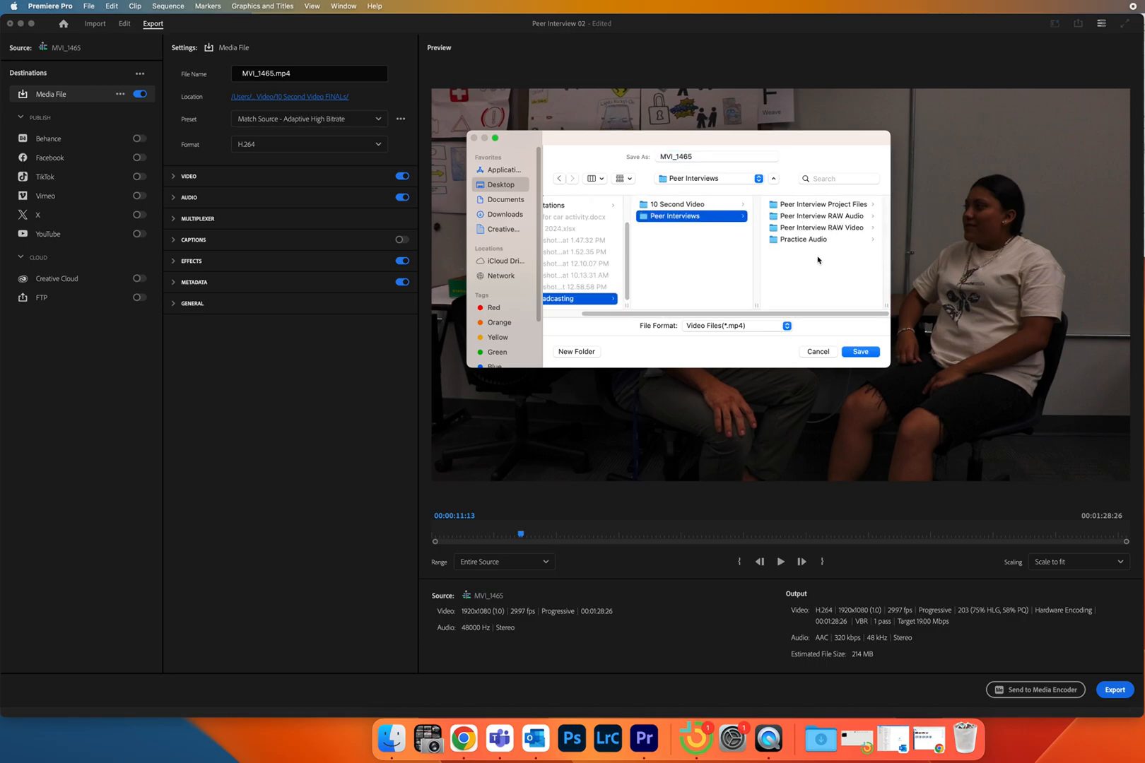
click(601, 351)
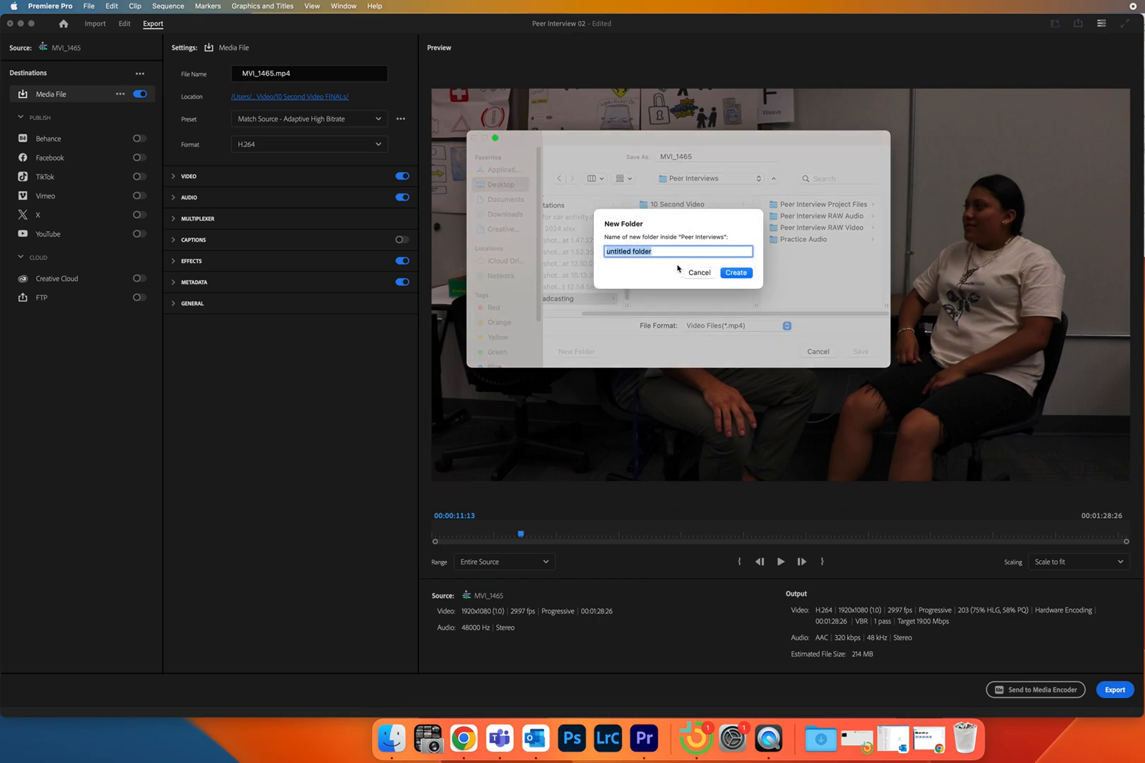
text(Final)
click(747, 275)
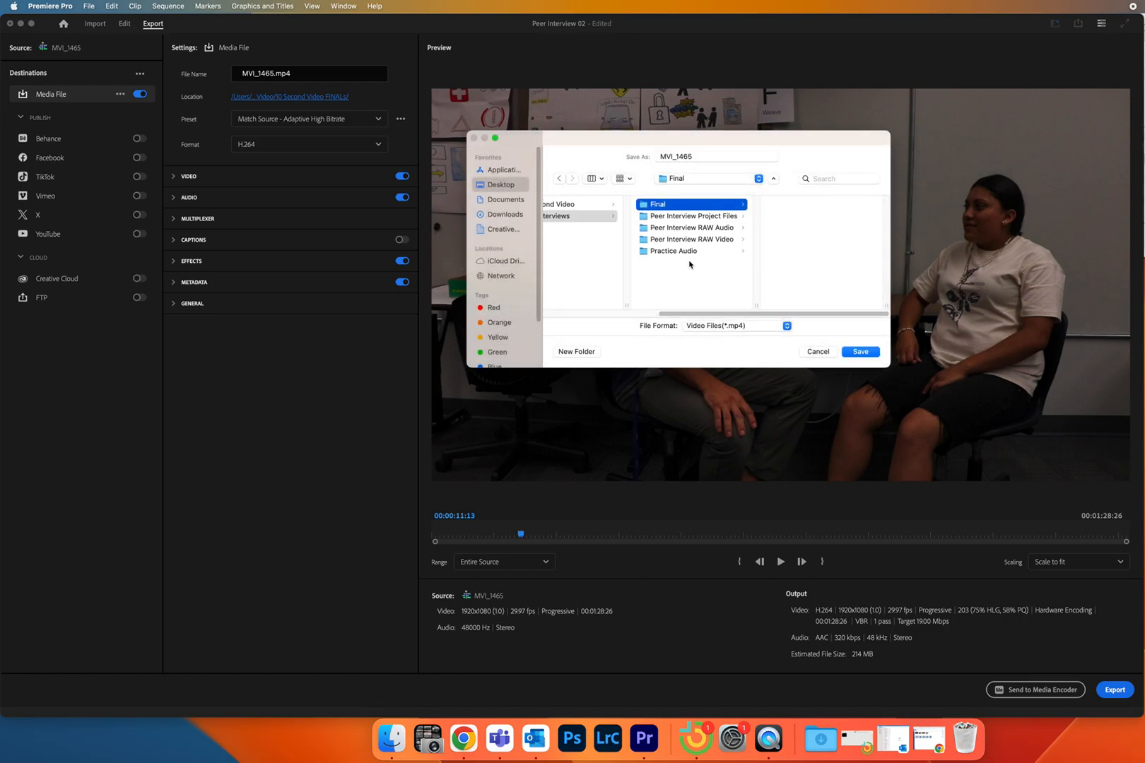
click(861, 357)
Step: Name the export file Peer Interview 01 and export it as an H.264 video
double_click(274, 74)
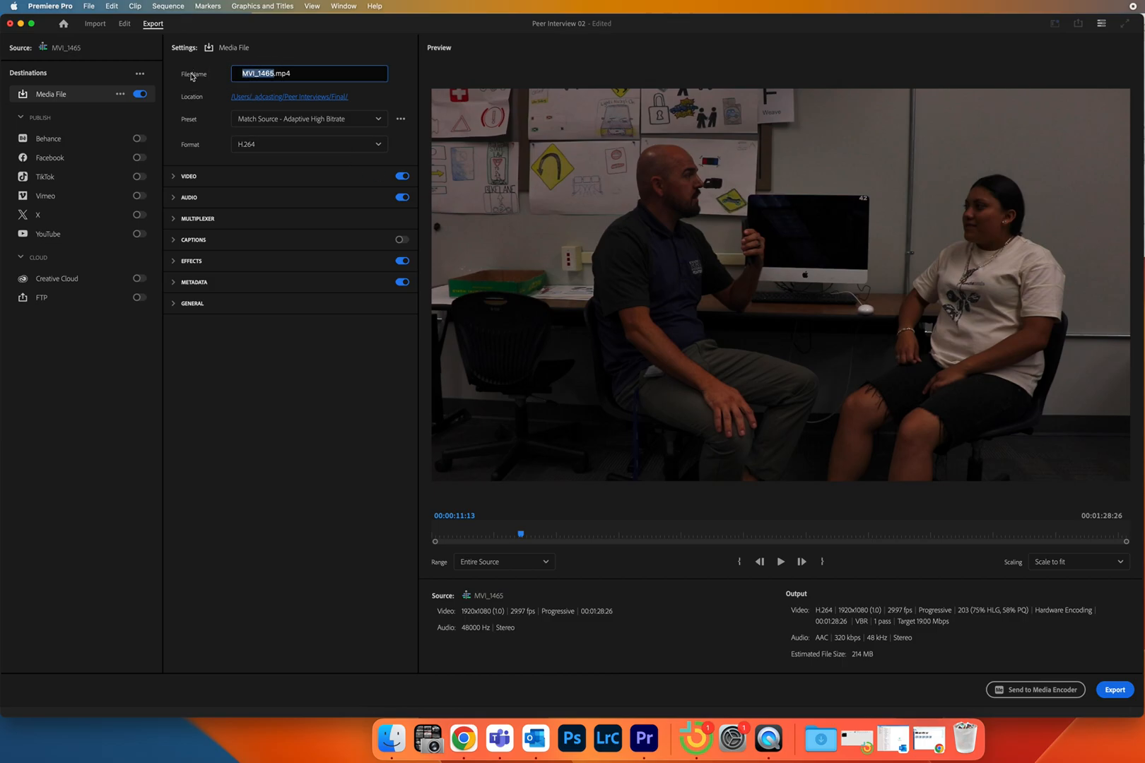
text(Peer Interview 01)
click(1122, 694)
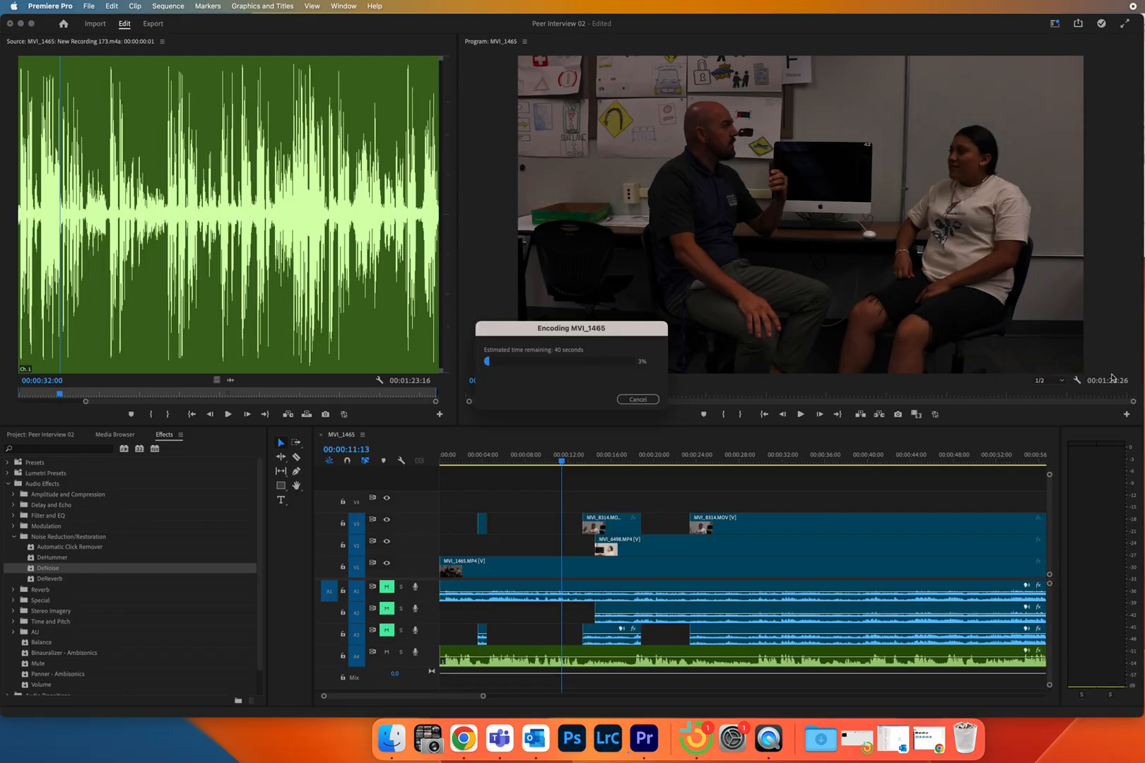
Step: Switch to Finder to look over the TV Broadcasting folder, and close its window
click(1143, 188)
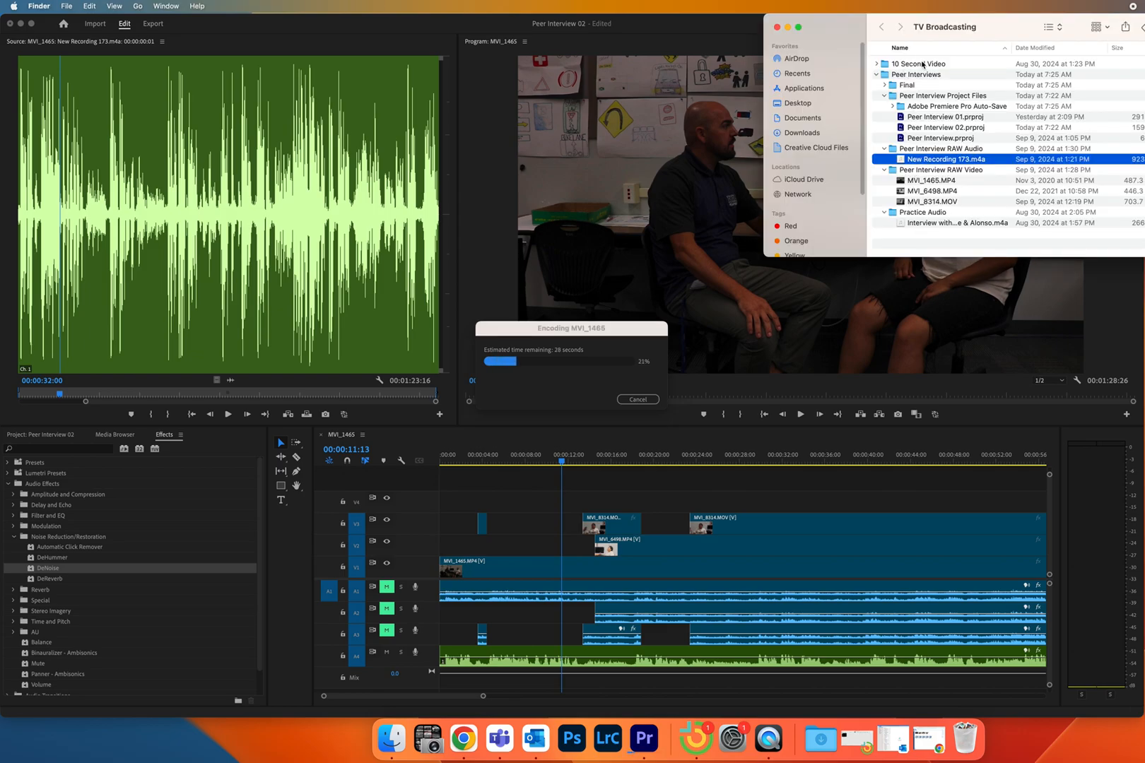
click(776, 28)
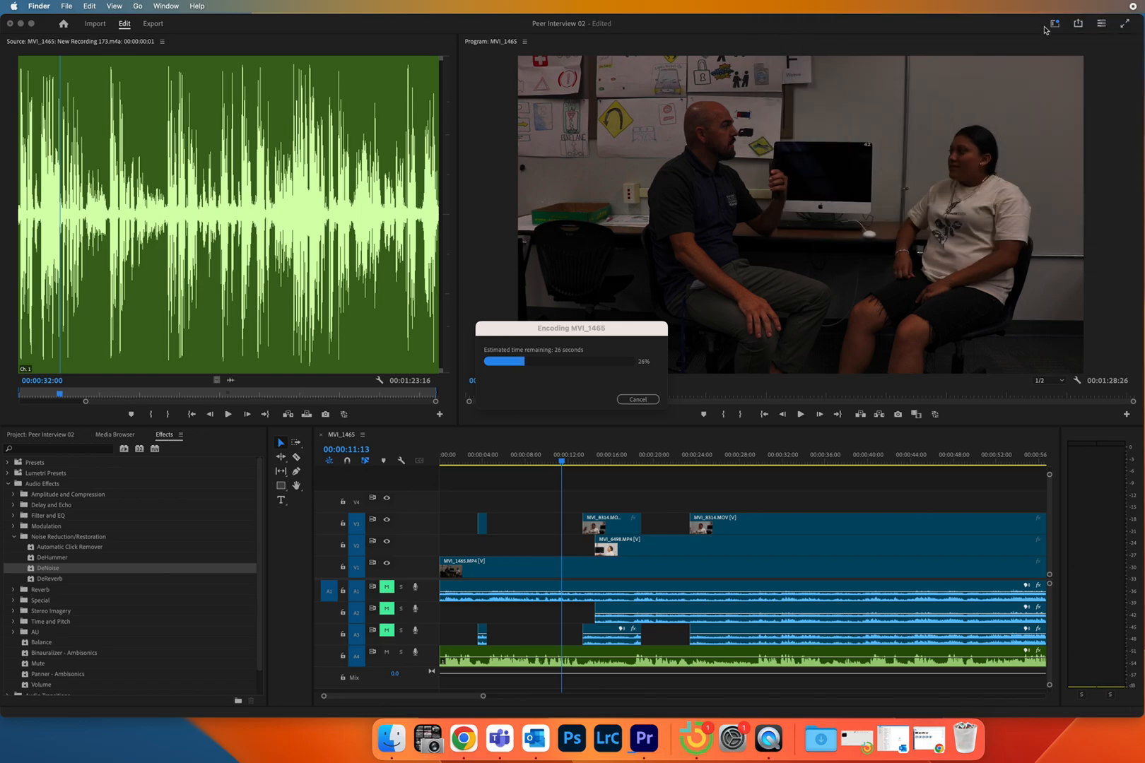